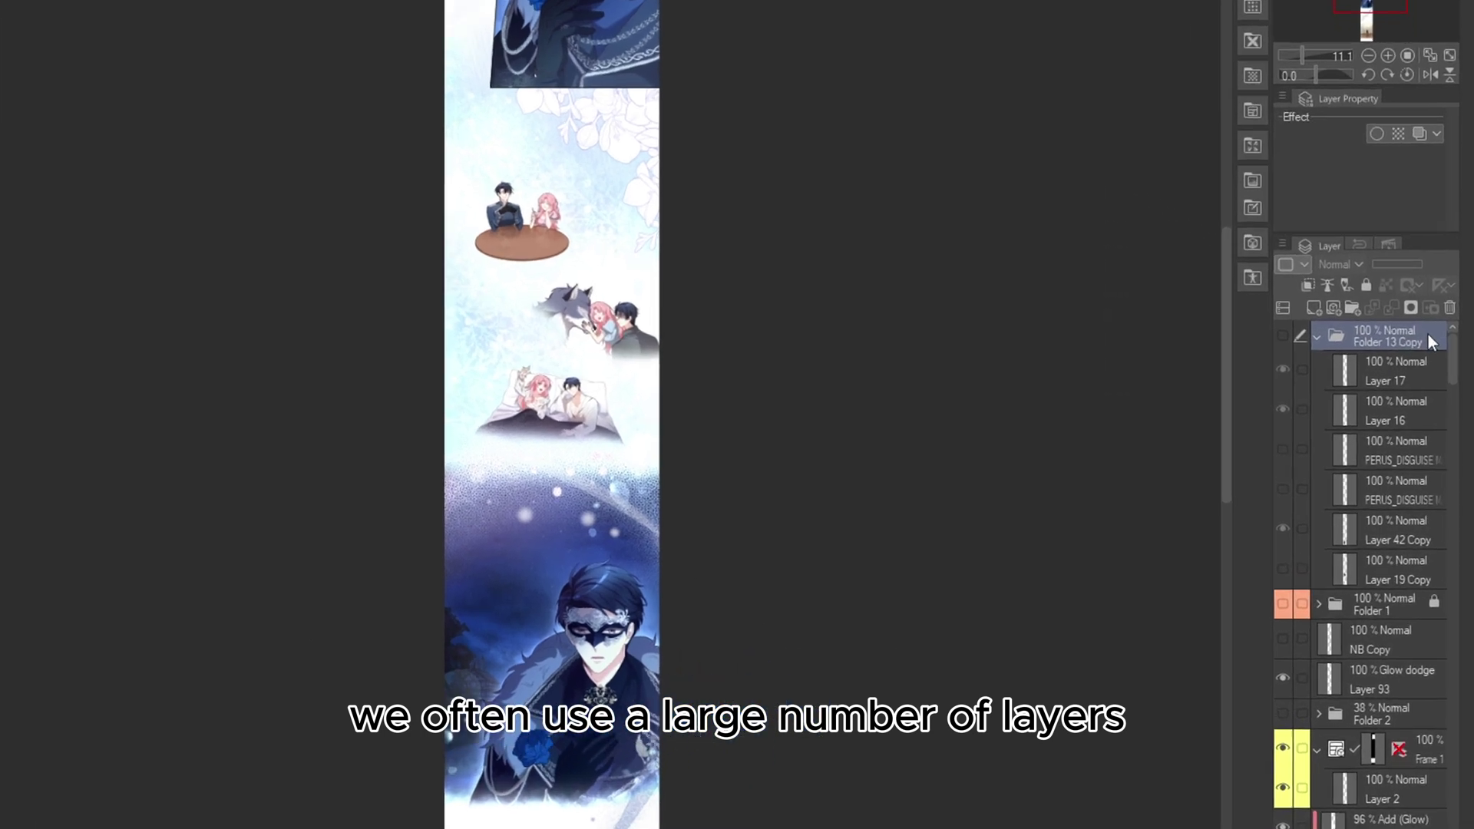
# Step: Look through the layers and nested folders of the webtoon file down to the character's Theo folder
pyautogui.scroll(-5, 1413, 399)
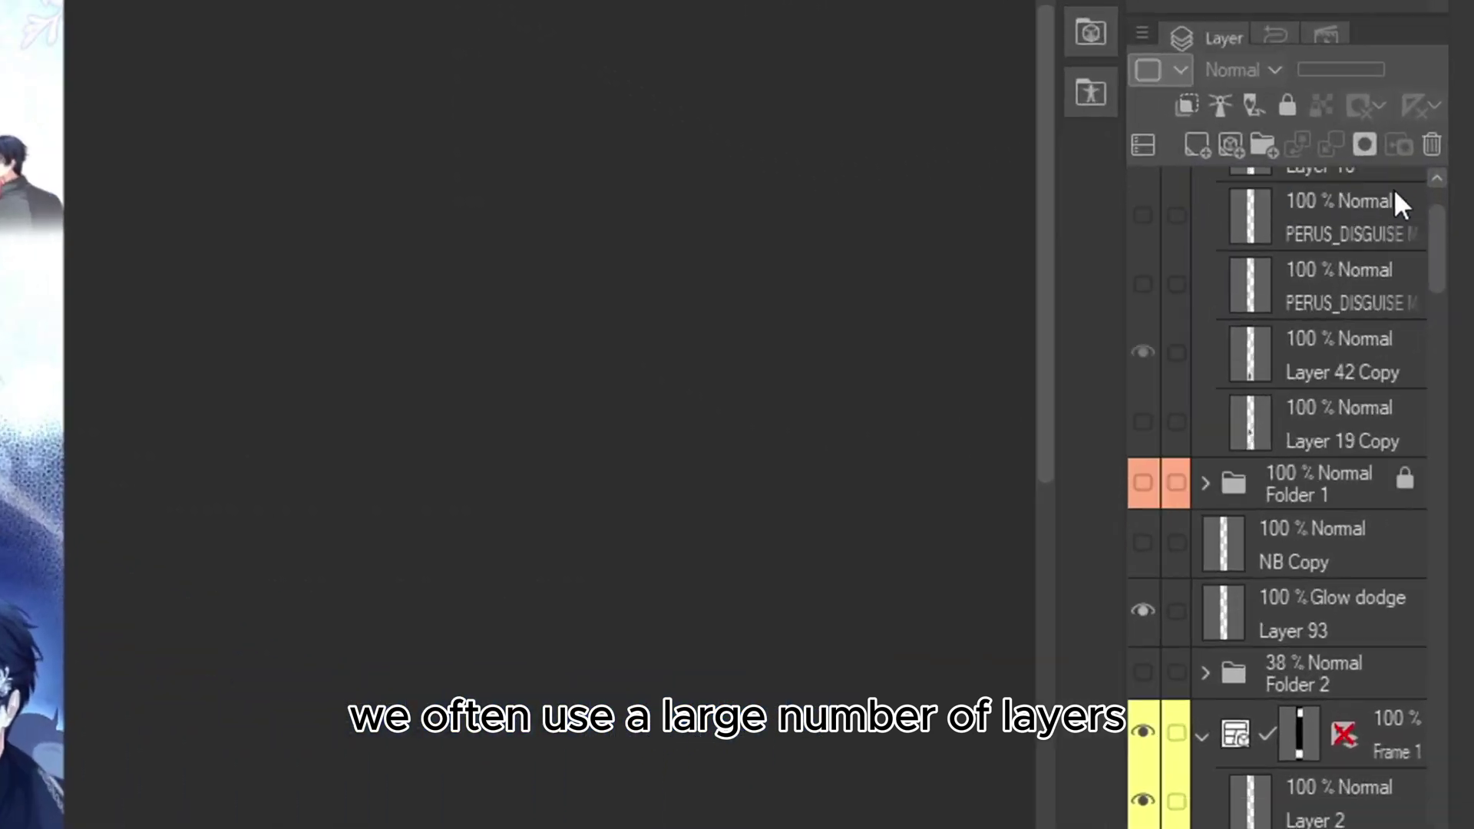
pyautogui.scroll(-15, 1330, 411)
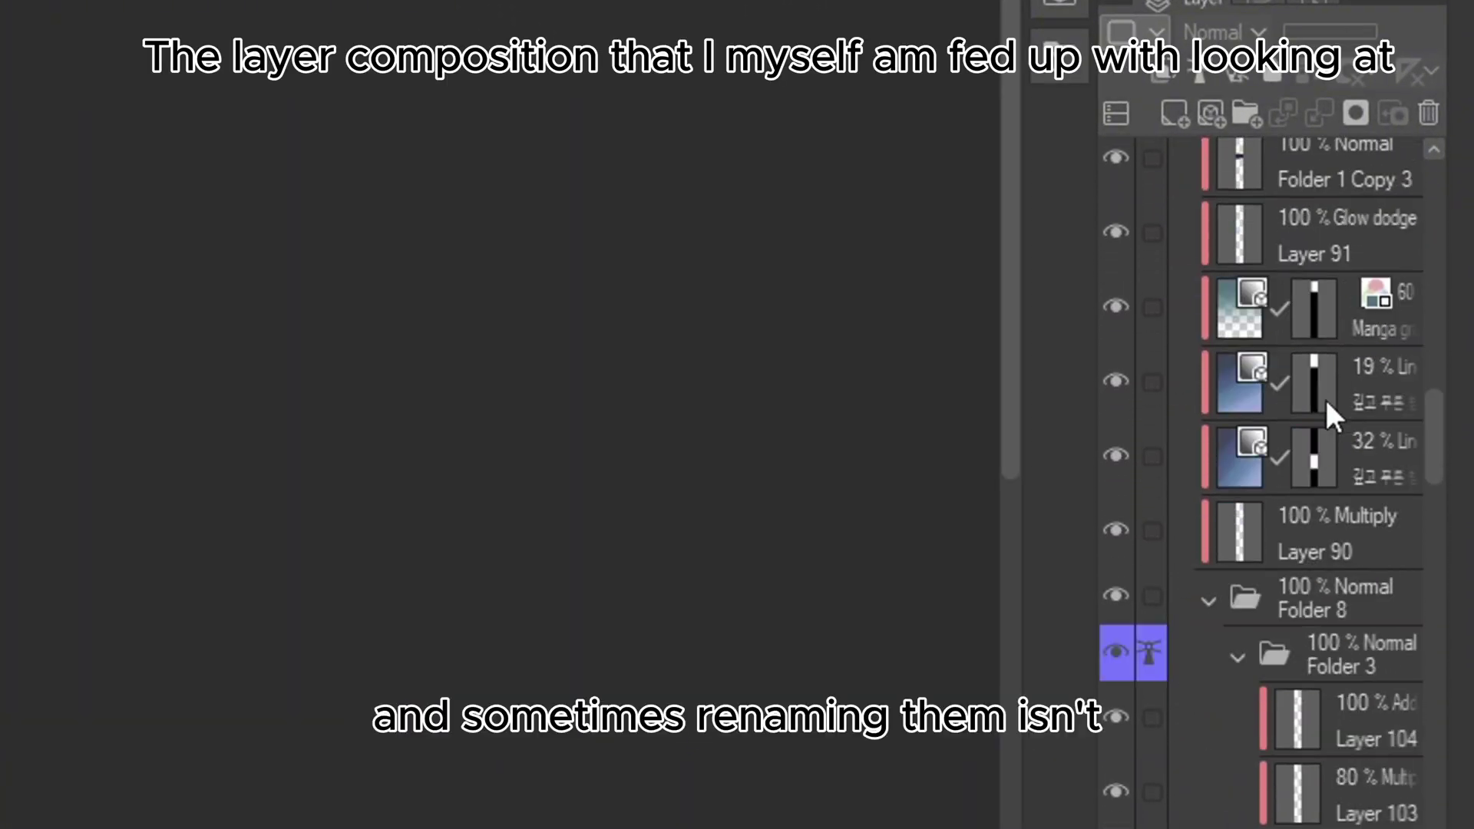
pyautogui.scroll(-20, 1327, 401)
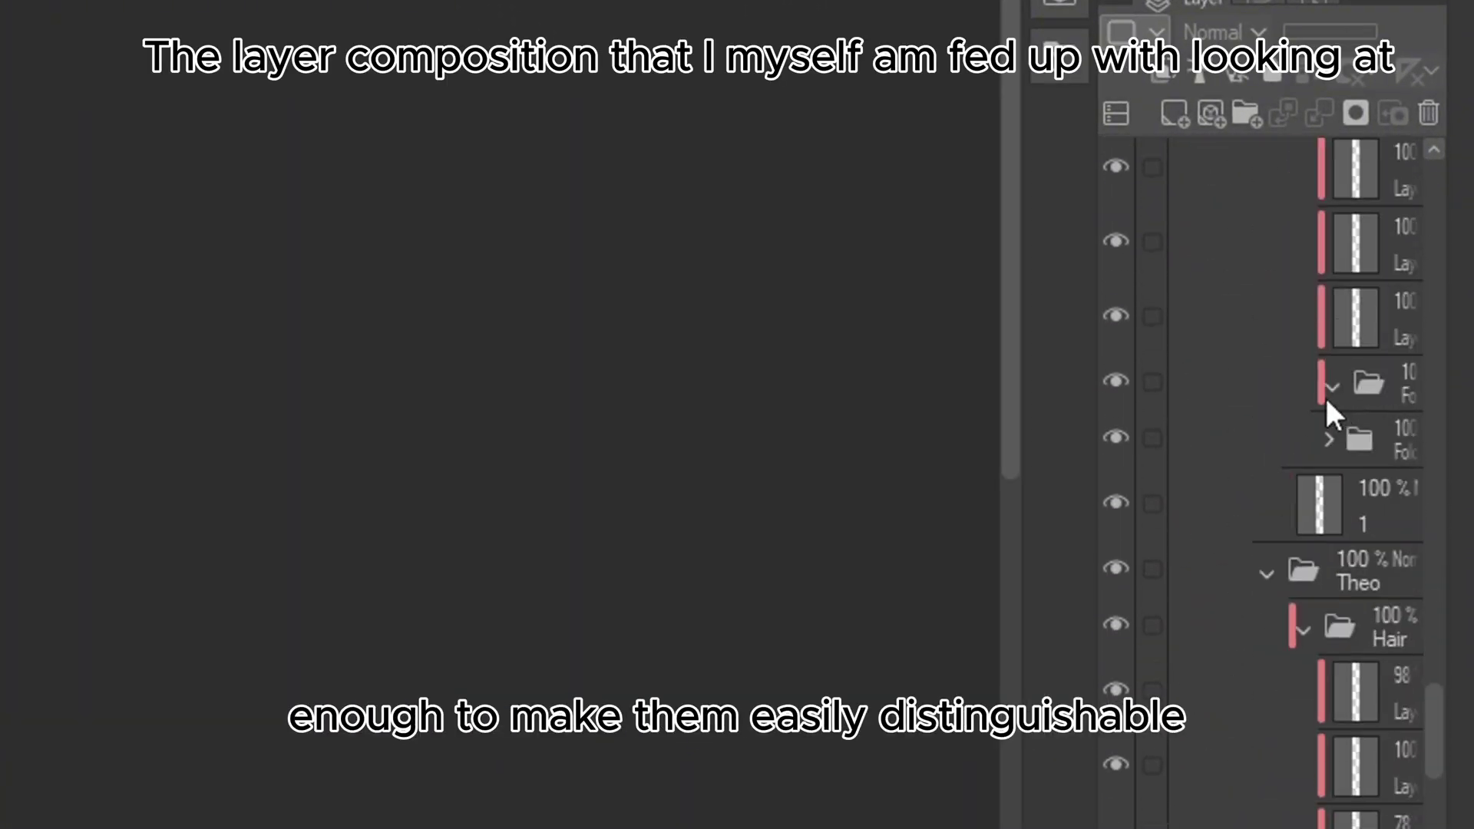
pyautogui.scroll(-15, 1325, 397)
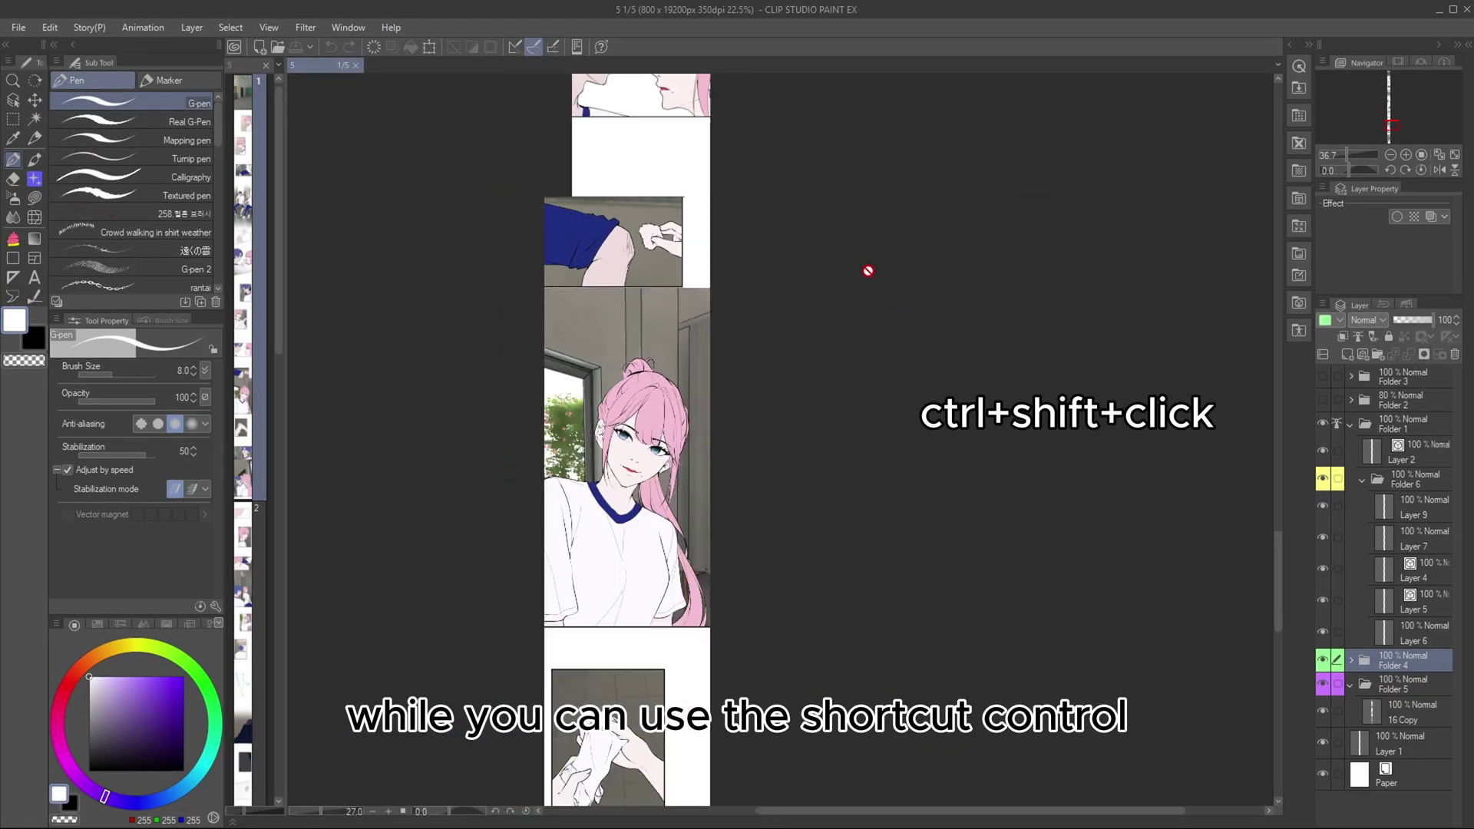
# Step: Select the layer holding the pink-haired girl's face skin directly from the artwork, and check it by hiding and showing it
pyautogui.moveTo(849, 494)
pyautogui.mouseDown()
pyautogui.moveTo(860, 375)
pyautogui.moveTo(852, 469)
pyautogui.mouseUp()
pyautogui.scroll(5, 714, 422)
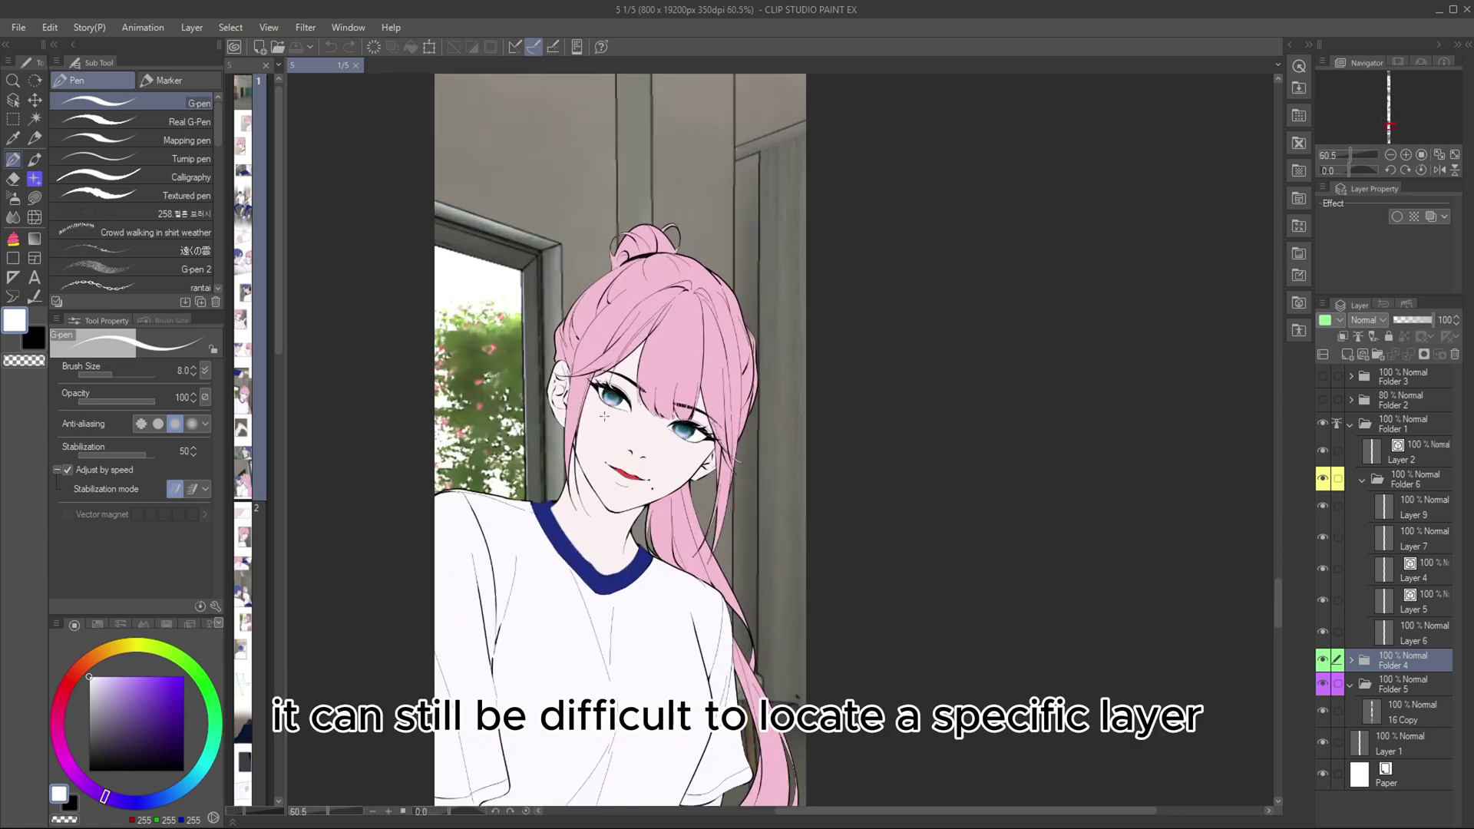
pyautogui.keyDown('ctrl'); pyautogui.keyDown('shift'); pyautogui.click(604, 416); pyautogui.keyUp('shift'); pyautogui.keyUp('ctrl')
pyautogui.scroll(-2, 1393, 772)
pyautogui.click(1324, 752)
pyautogui.click(1324, 753)
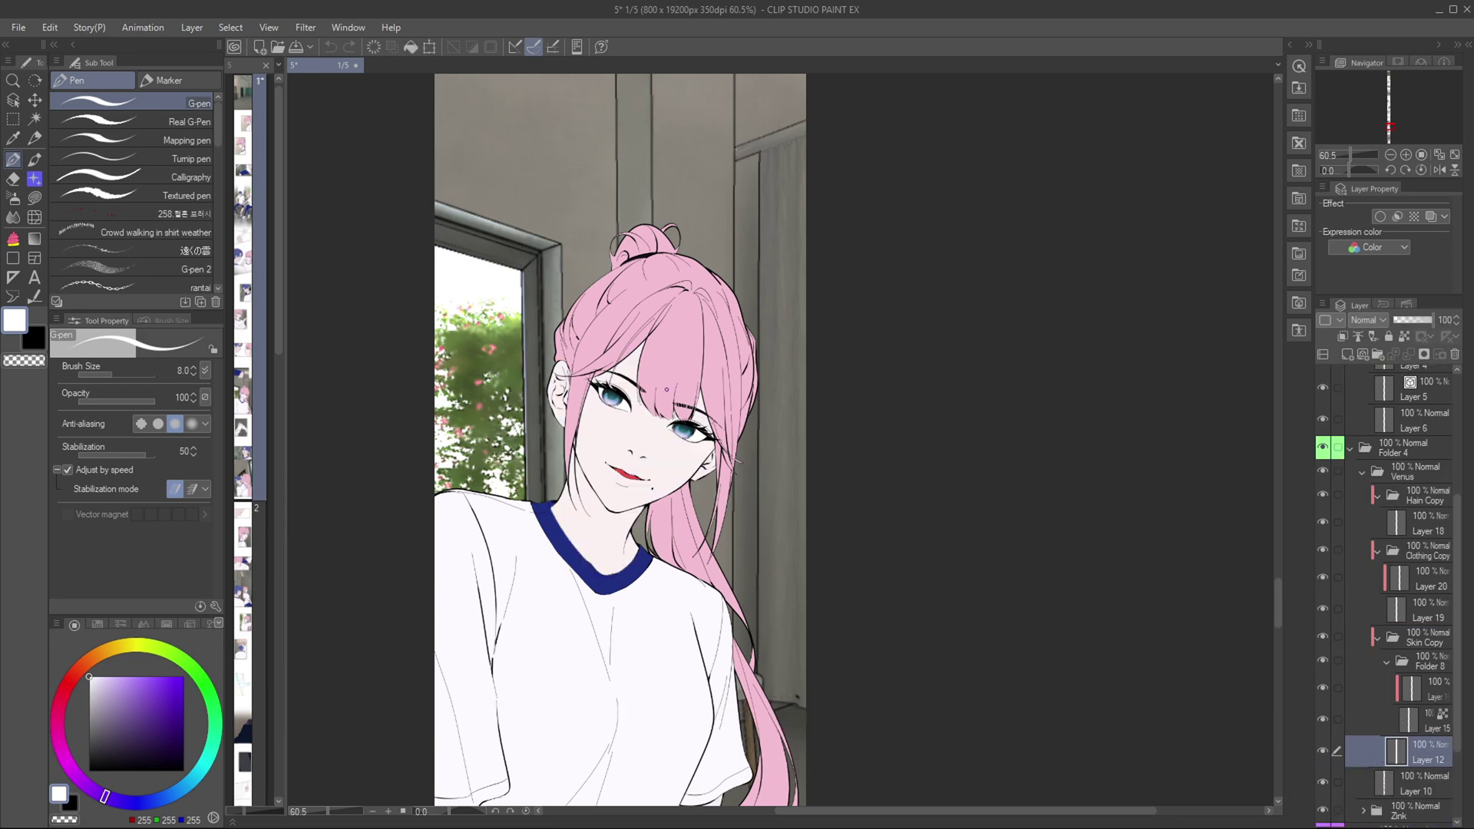
# Step: Select the girl's pink hair layer directly from the artwork, and check it by hiding and showing it
pyautogui.keyDown('ctrl'); pyautogui.keyDown('shift'); pyautogui.click(693, 347); pyautogui.keyUp('shift'); pyautogui.keyUp('ctrl')
pyautogui.click(1325, 520)
pyautogui.click(1325, 521)
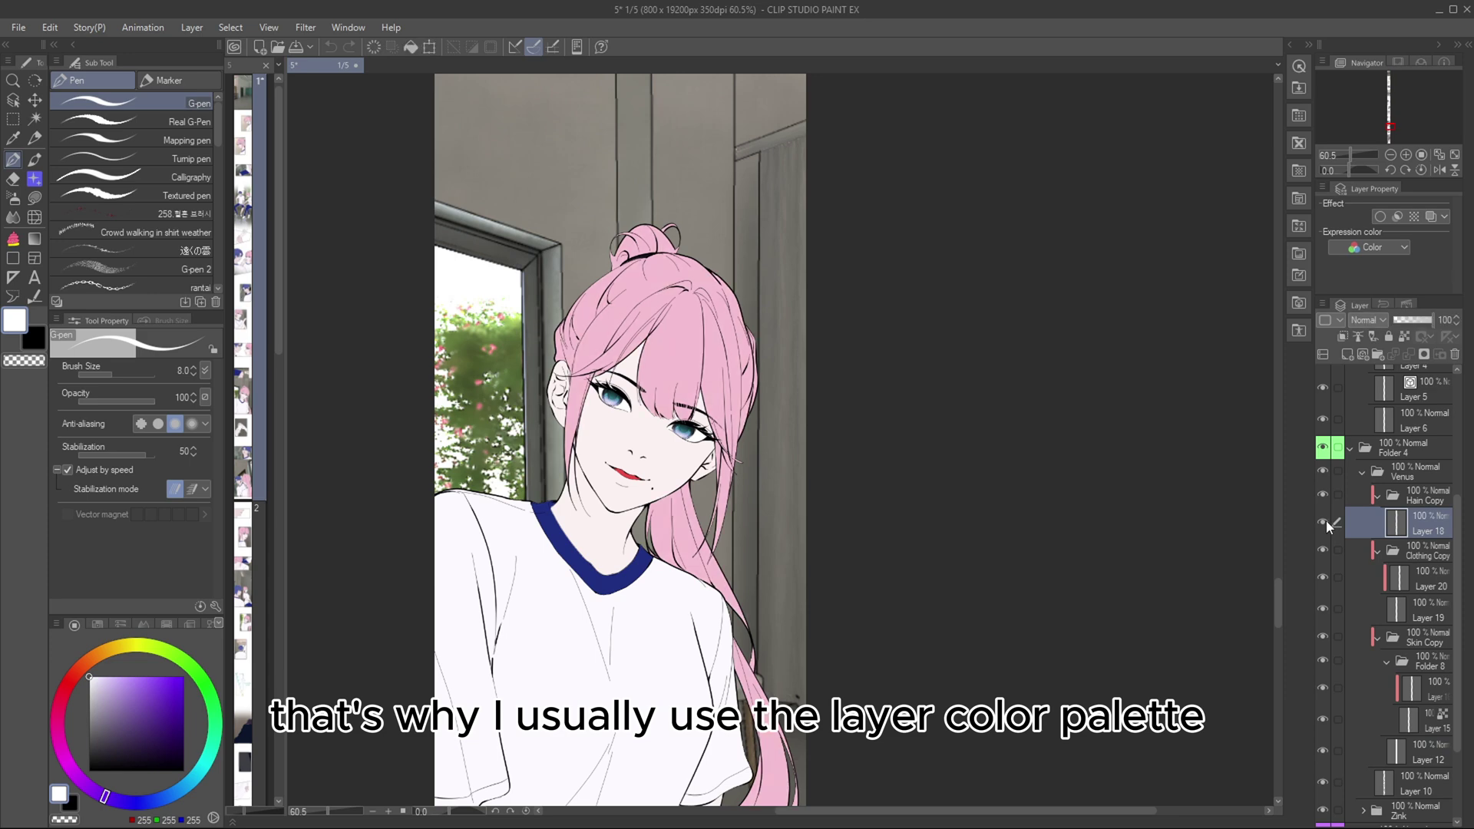
pyautogui.click(1421, 688)
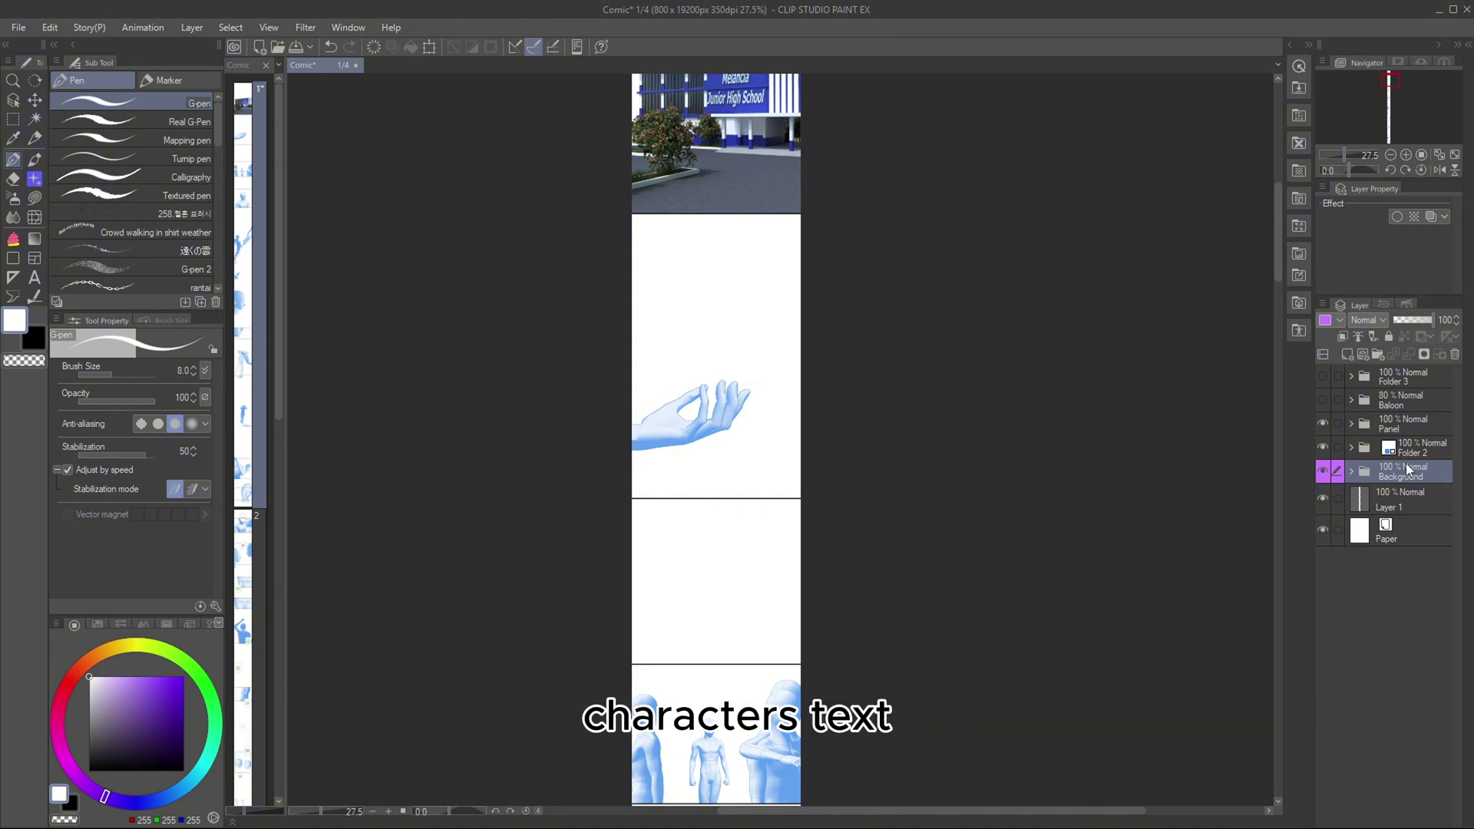
# Step: Add a new layer folder between Panel and Folder 2 and mark it with the yellow palette color
pyautogui.click(1431, 431)
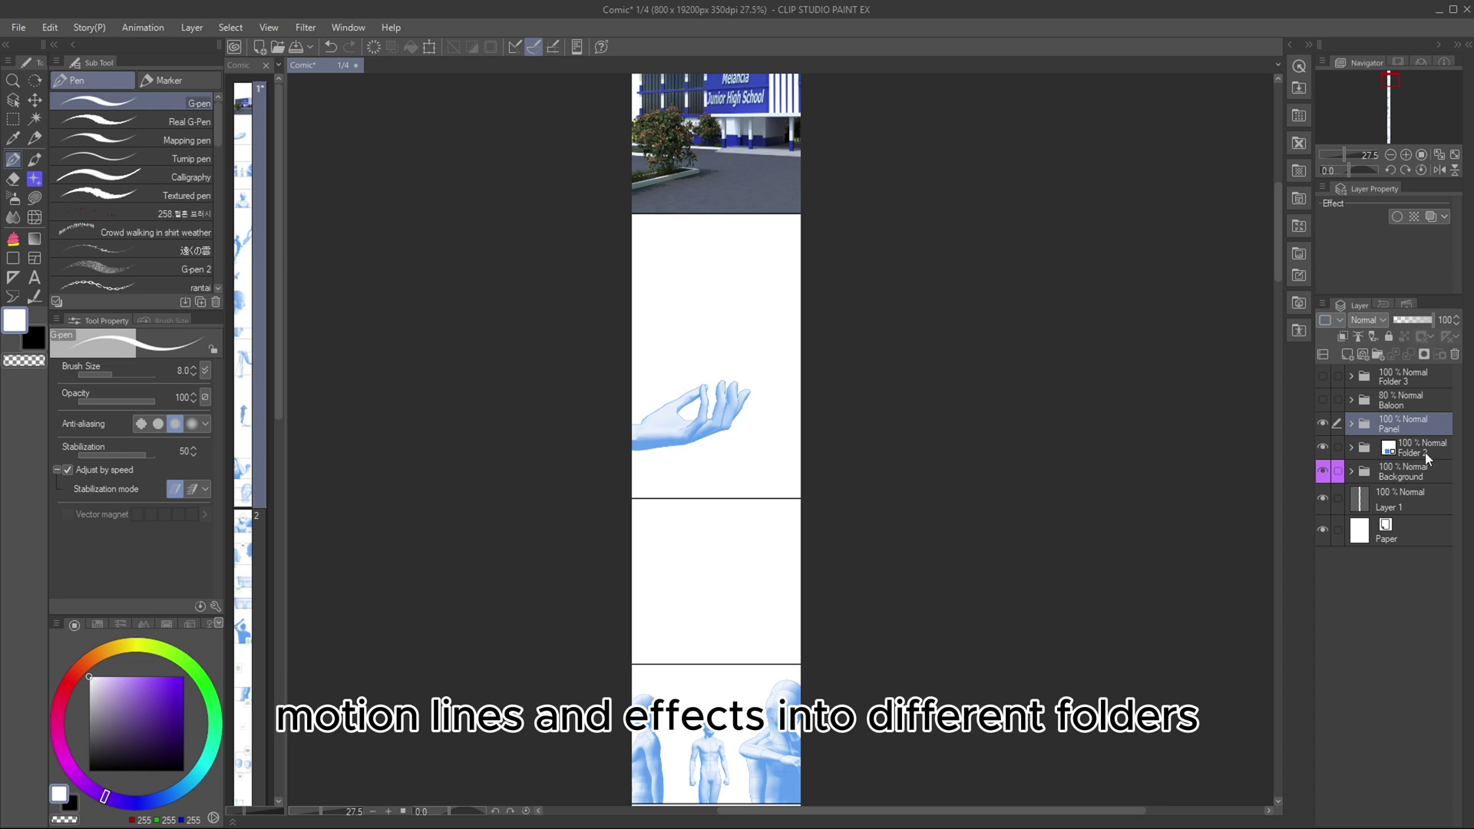
pyautogui.click(1379, 352)
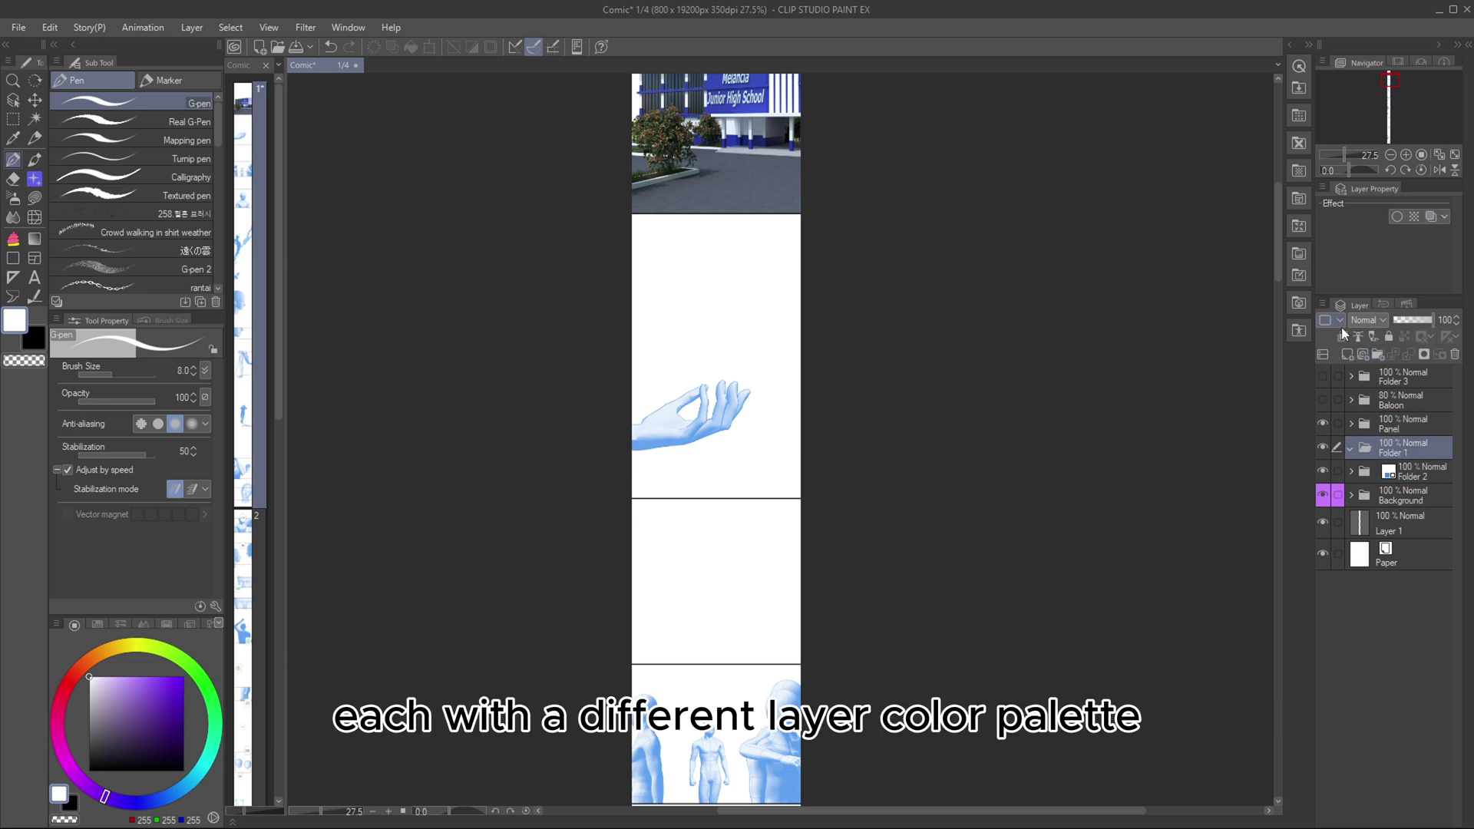
pyautogui.click(1341, 321)
pyautogui.click(1342, 391)
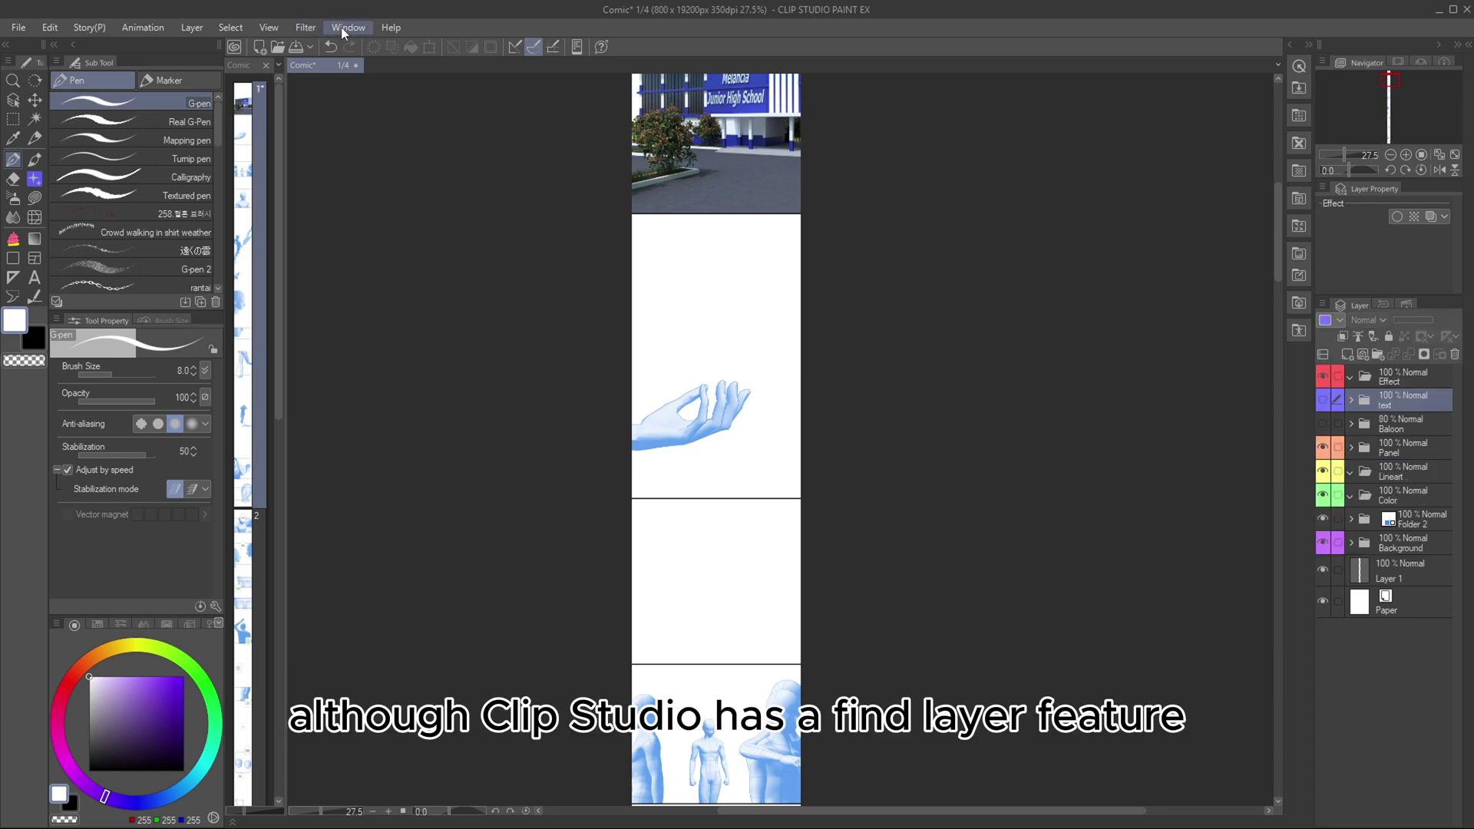
# Step: Open the layer search and look up layers by name with the terms "line" and "layer"
pyautogui.click(343, 27)
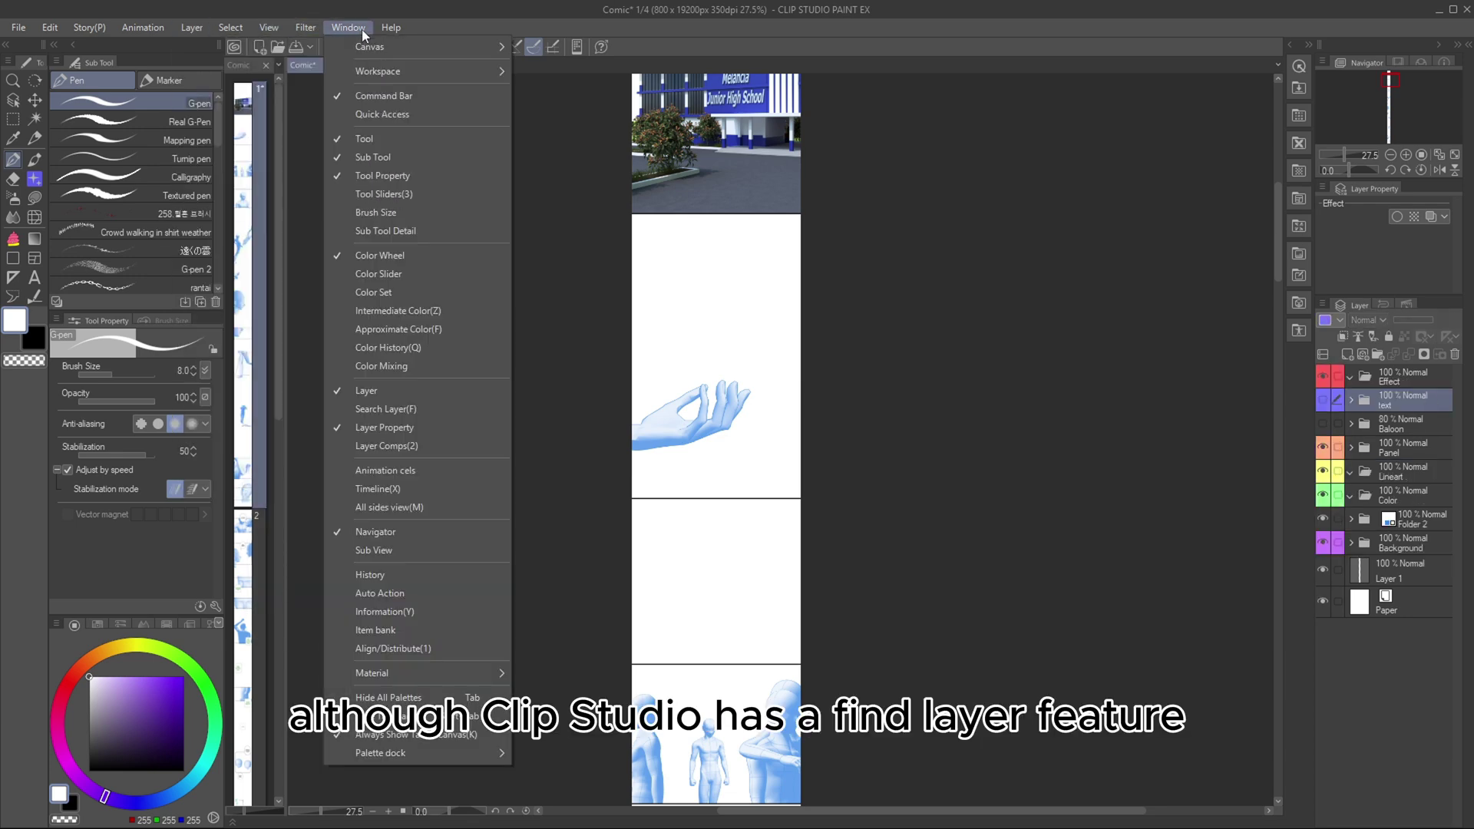
pyautogui.click(396, 409)
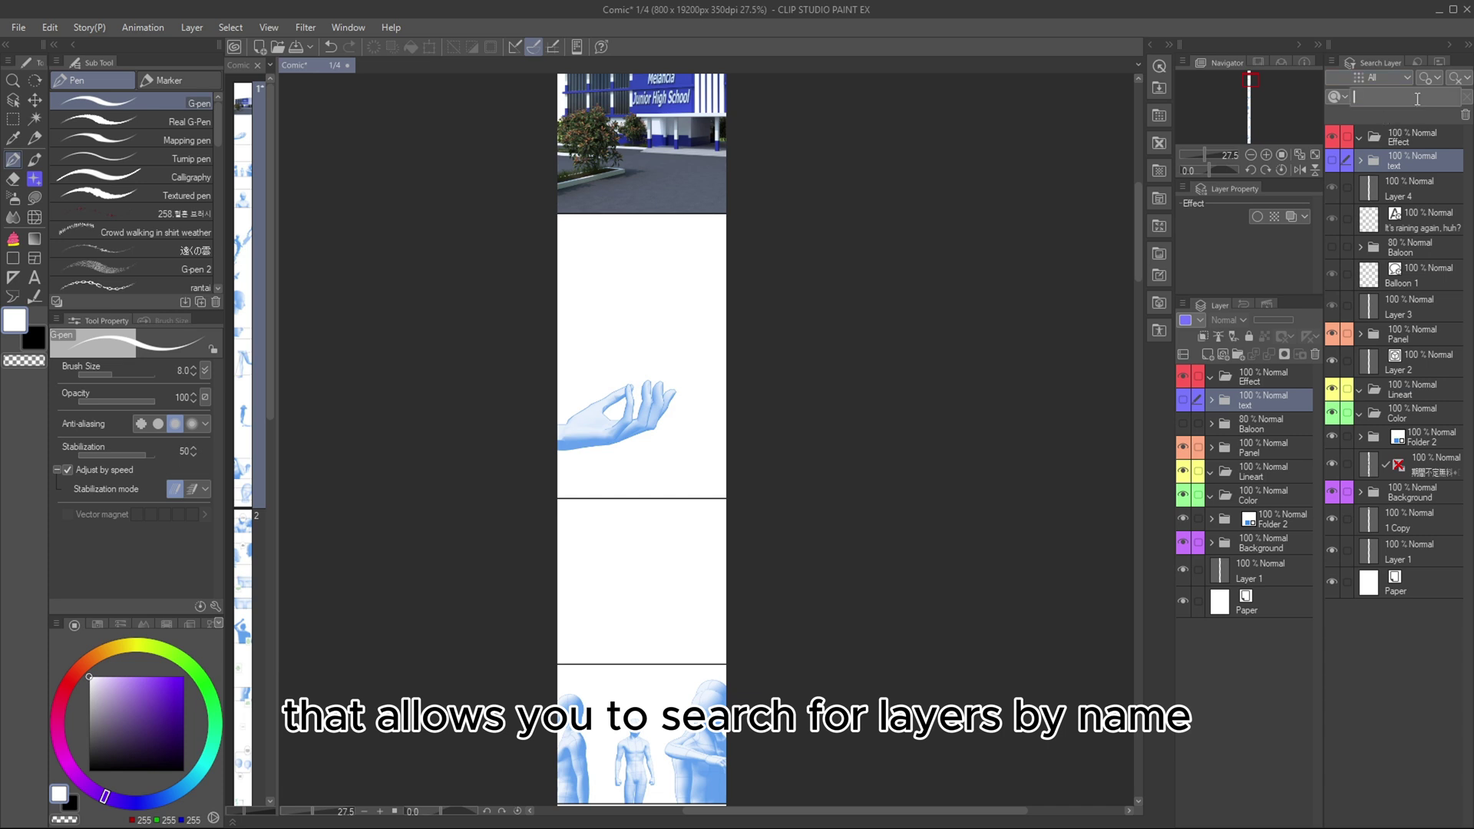
pyautogui.write('line')
pyautogui.press('BackSpace')
pyautogui.press('BackSpace')
pyautogui.press('BackSpace')
pyautogui.press('BackSpace')
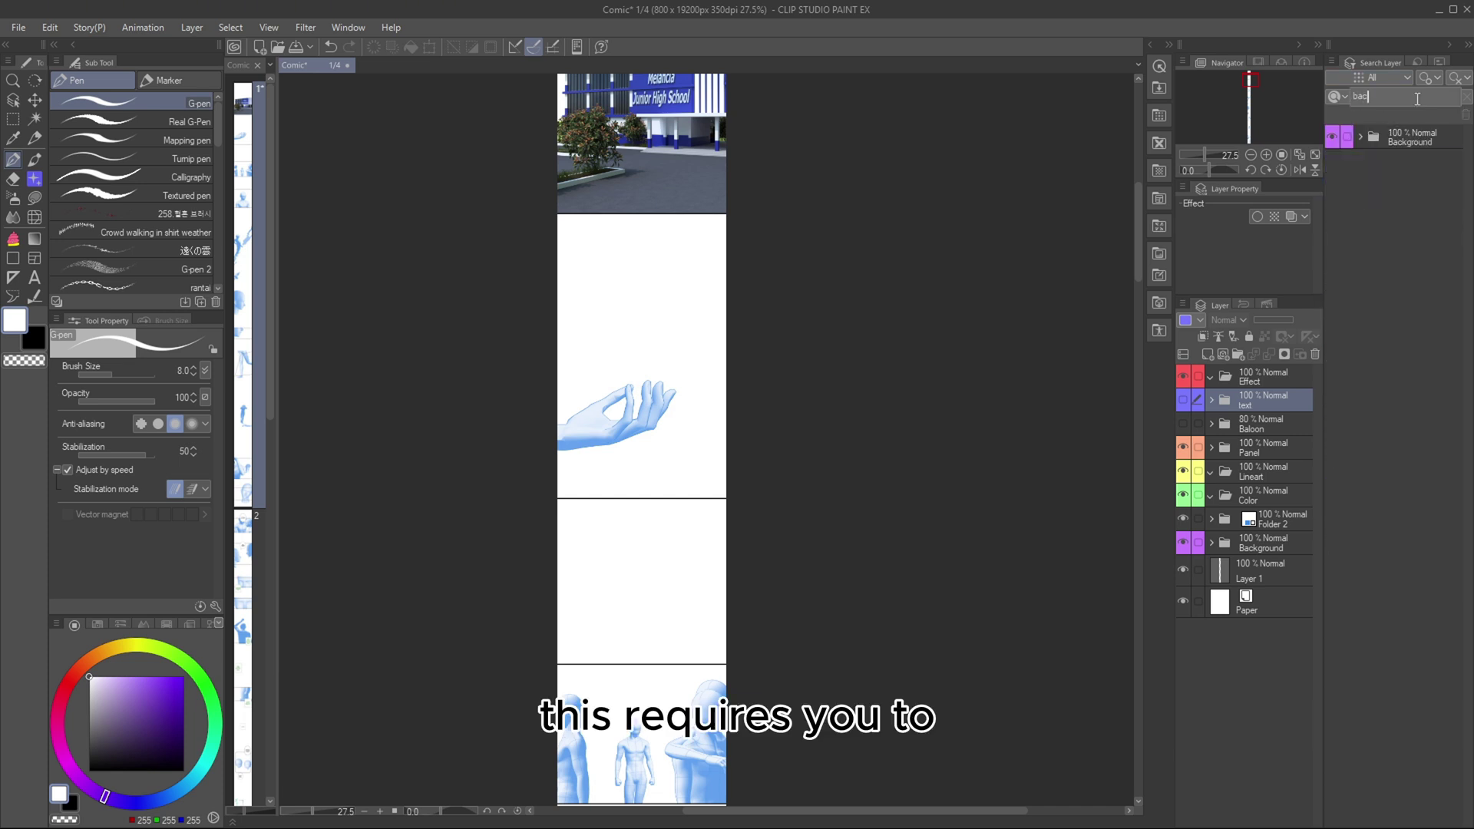
pyautogui.write('layer')
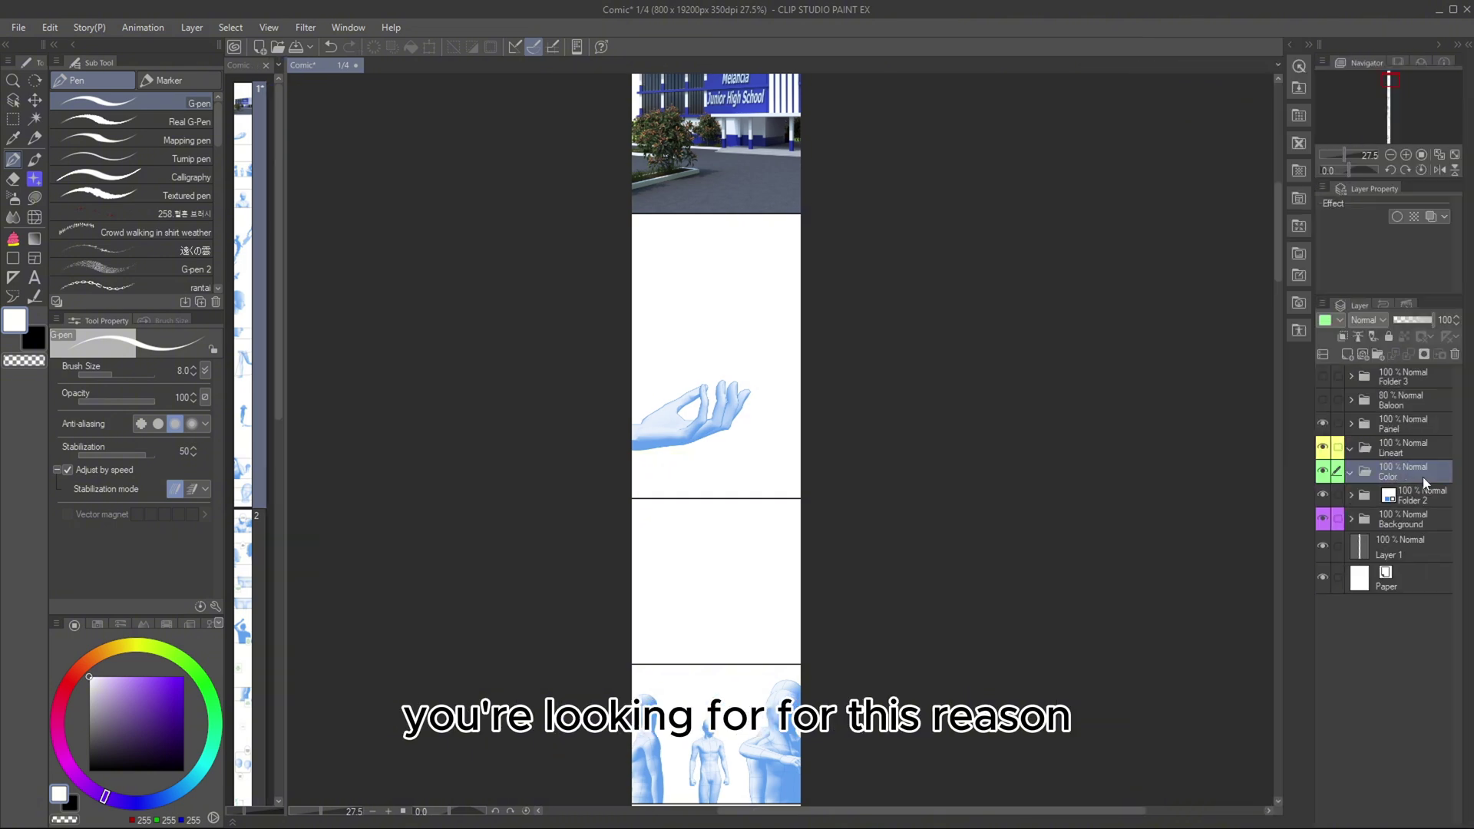
# Step: Add a layer folder above Folder 3, name it "Effect", and open its palette color choices
pyautogui.click(1419, 382)
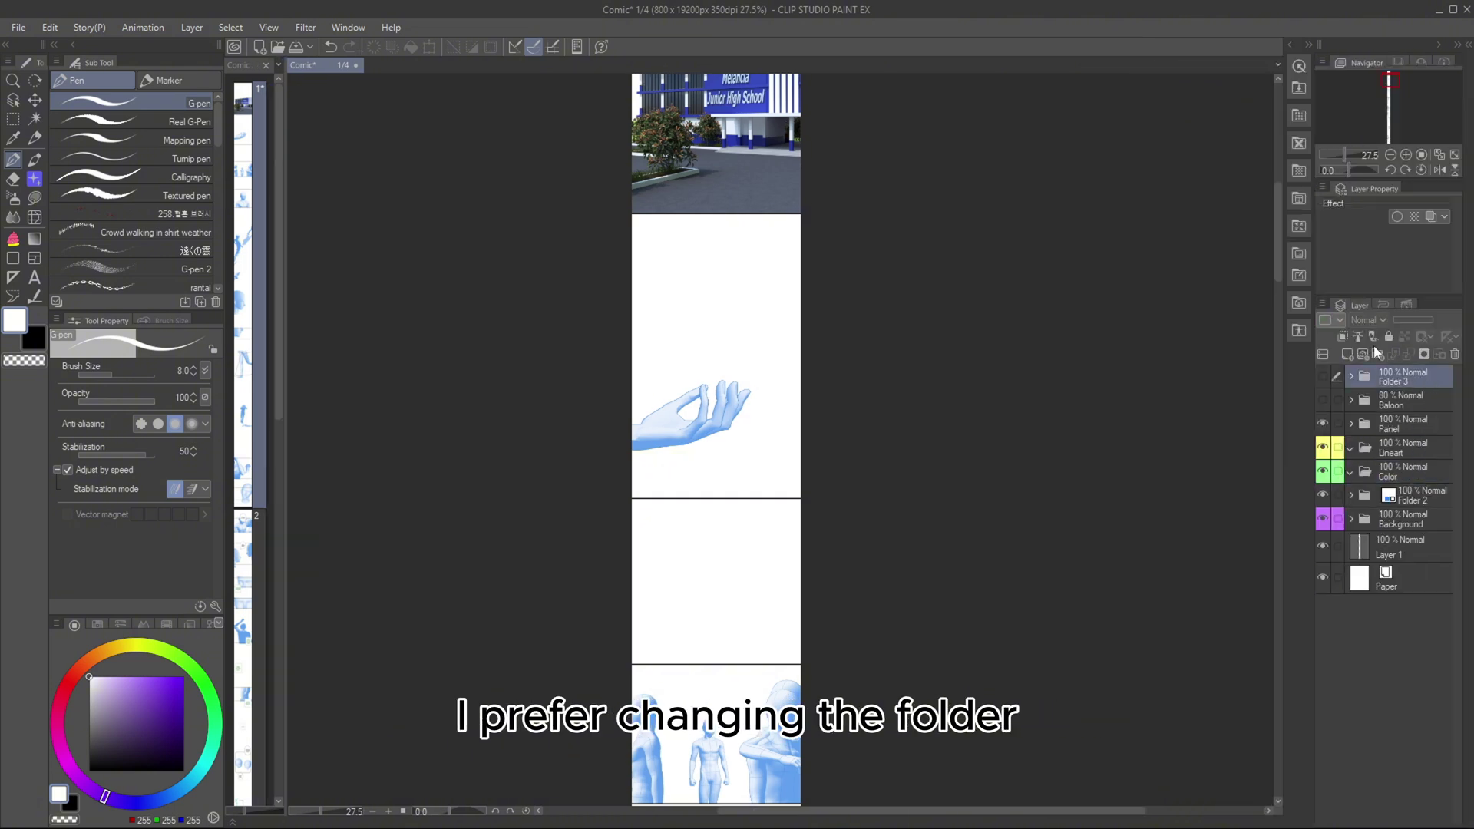
pyautogui.click(1380, 354)
pyautogui.doubleClick(1411, 381)
pyautogui.write('Effect')
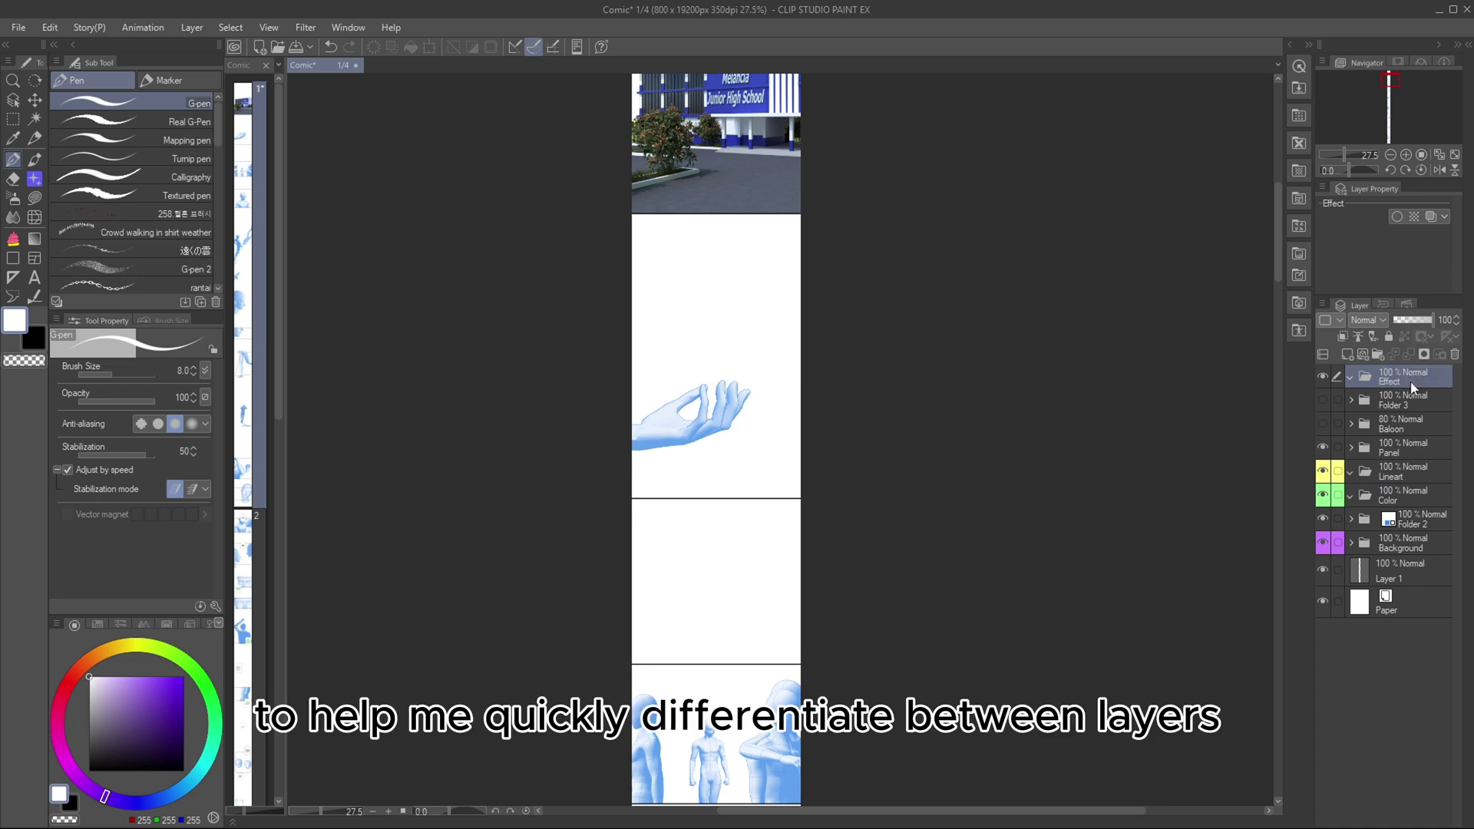
pyautogui.click(1340, 321)
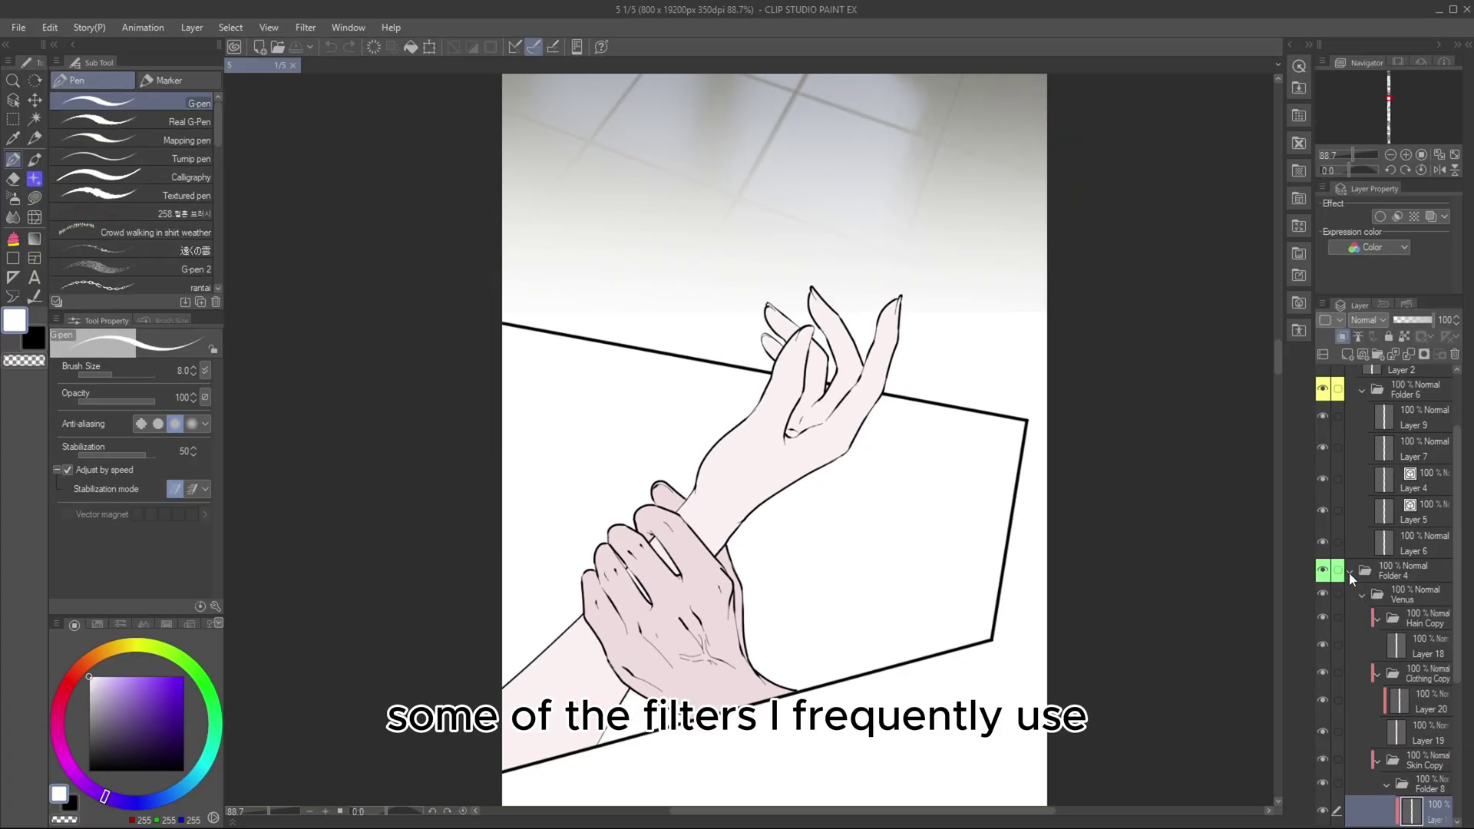
# Step: Collapse Folder 4, Folder 6 and Folder 1, and make a rectangular selection around the panel with the two hands
pyautogui.click(1350, 575)
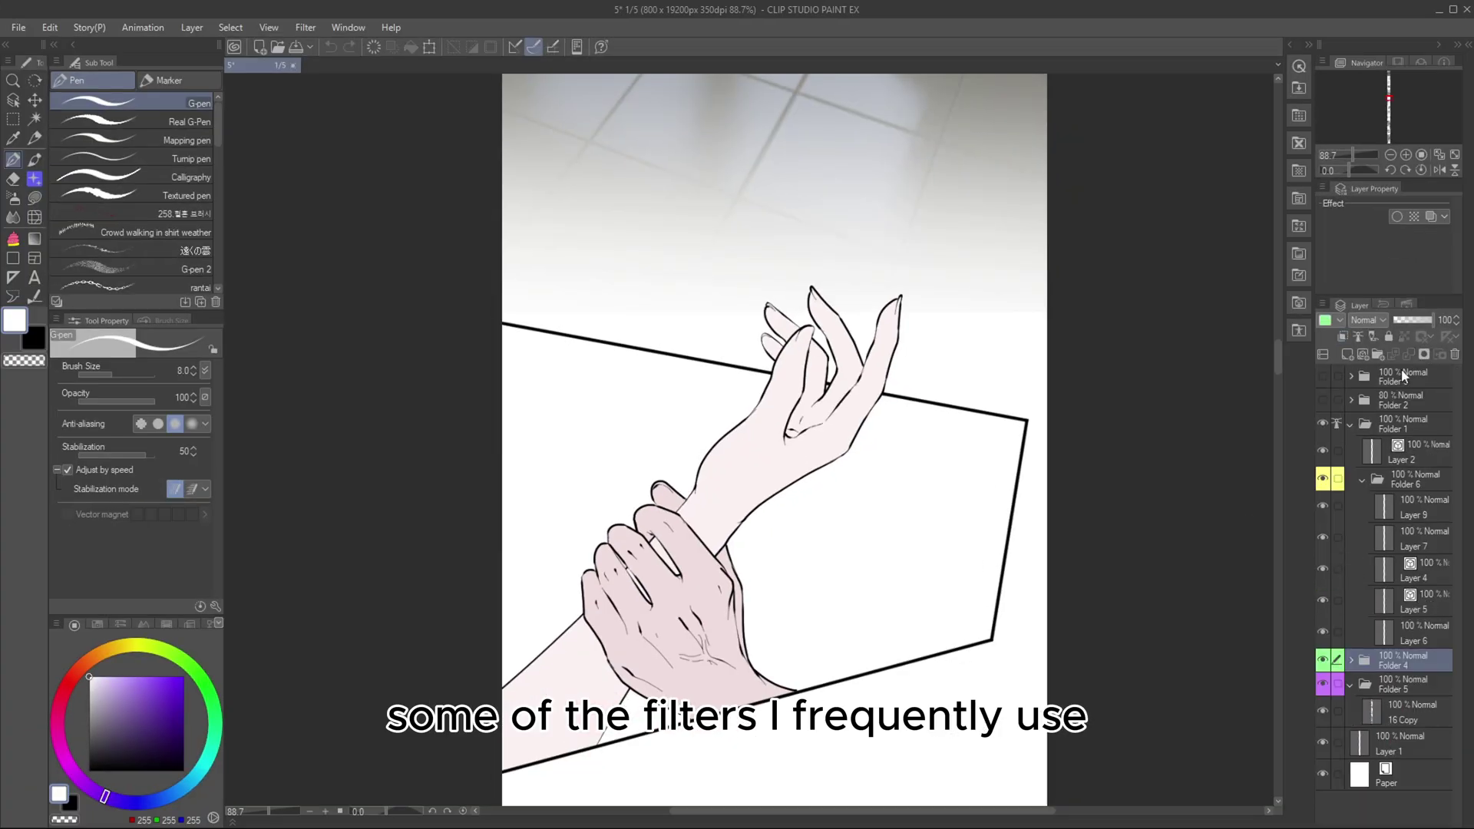
pyautogui.click(1361, 481)
pyautogui.click(1351, 425)
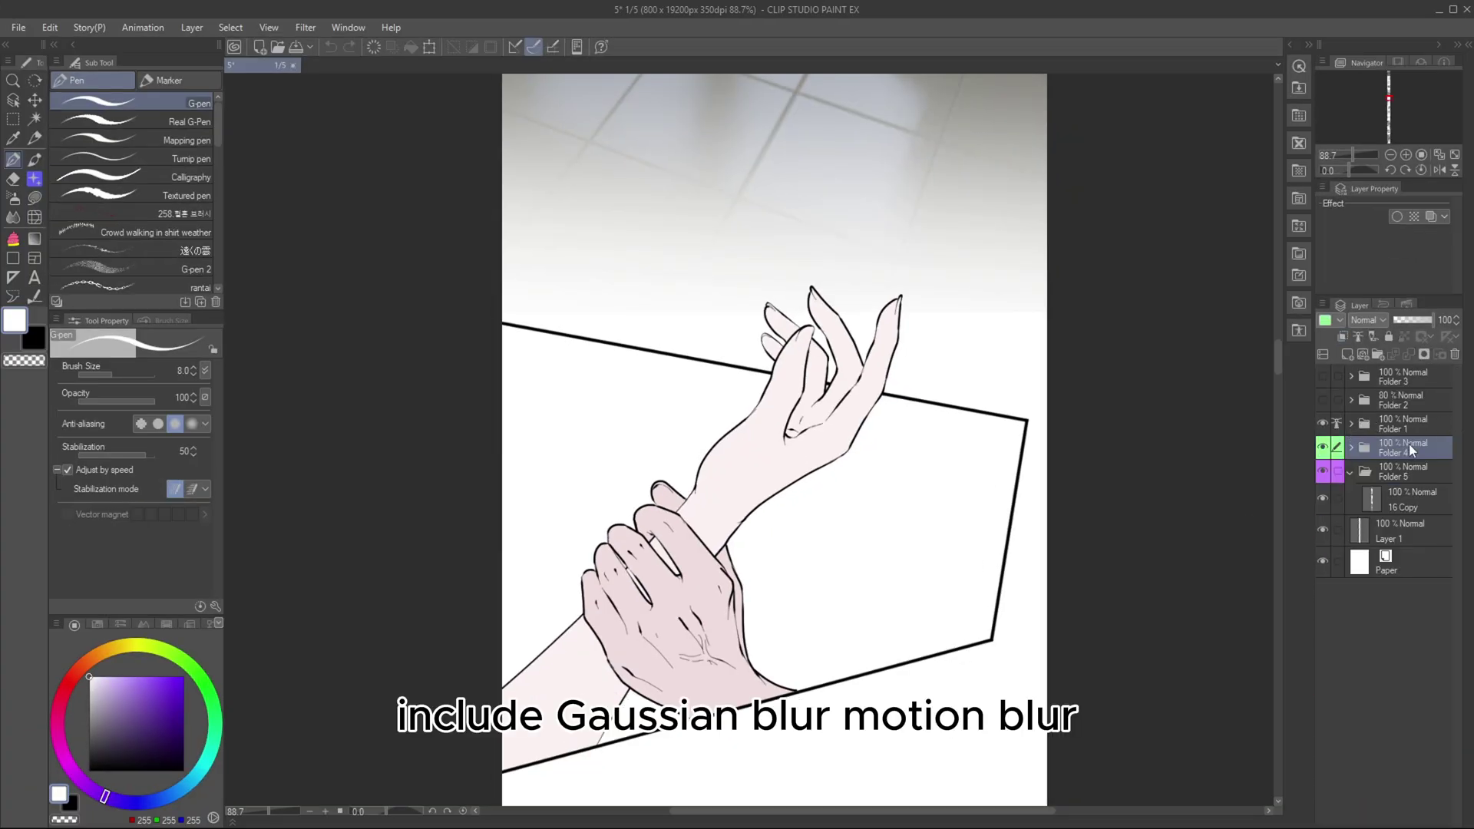
pyautogui.press('m')
pyautogui.moveTo(311, 152); pyautogui.dragTo(1096, 787)
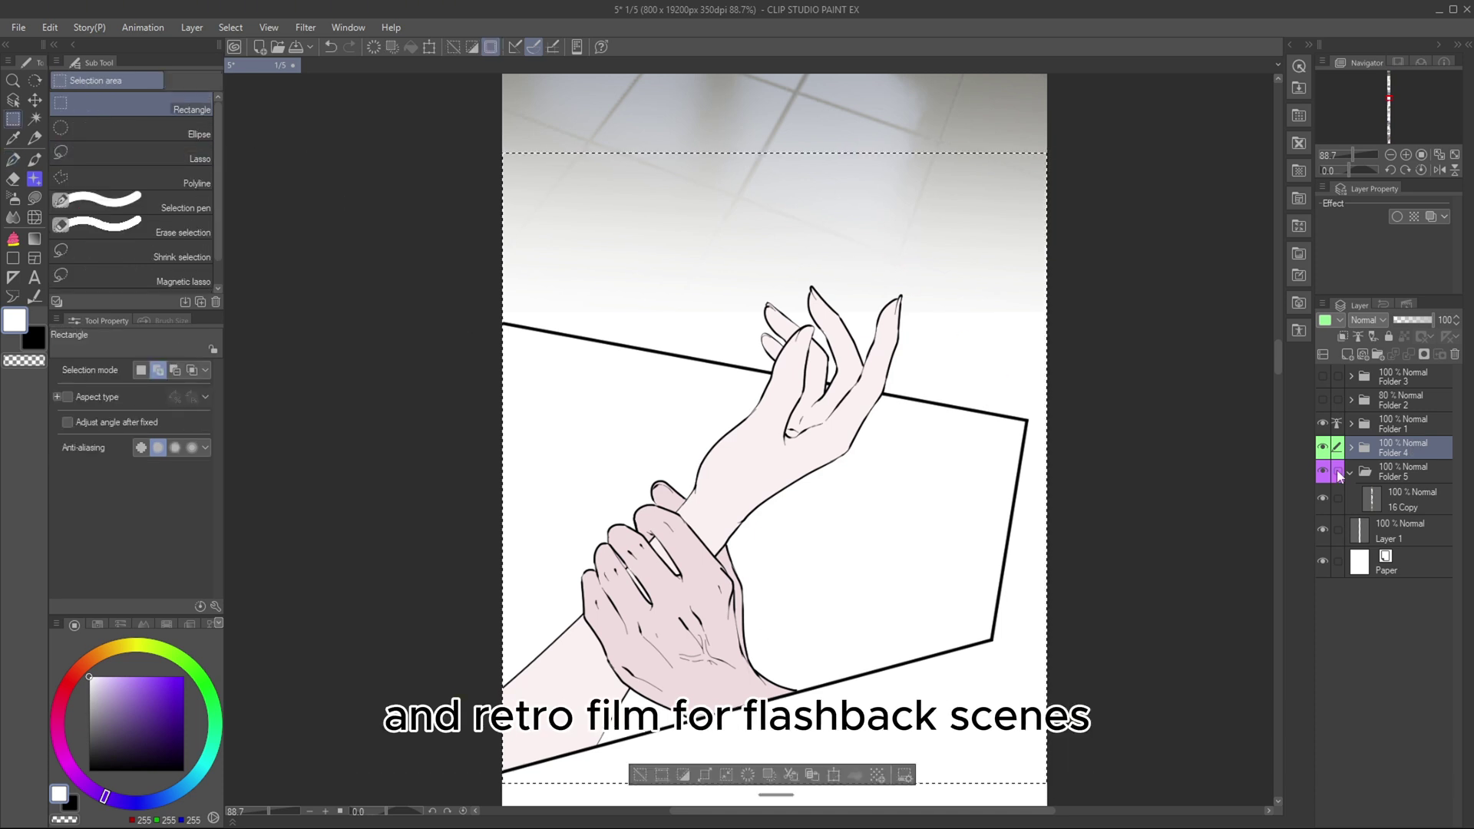
# Step: Move Folder 6 out of Folder 1 into Folder 4, and duplicate Folder 4 as a single merged layer above it
pyautogui.click(1351, 424)
pyautogui.click(1421, 478)
pyautogui.moveTo(1423, 480); pyautogui.dragTo(1418, 522)
pyautogui.click(1352, 481)
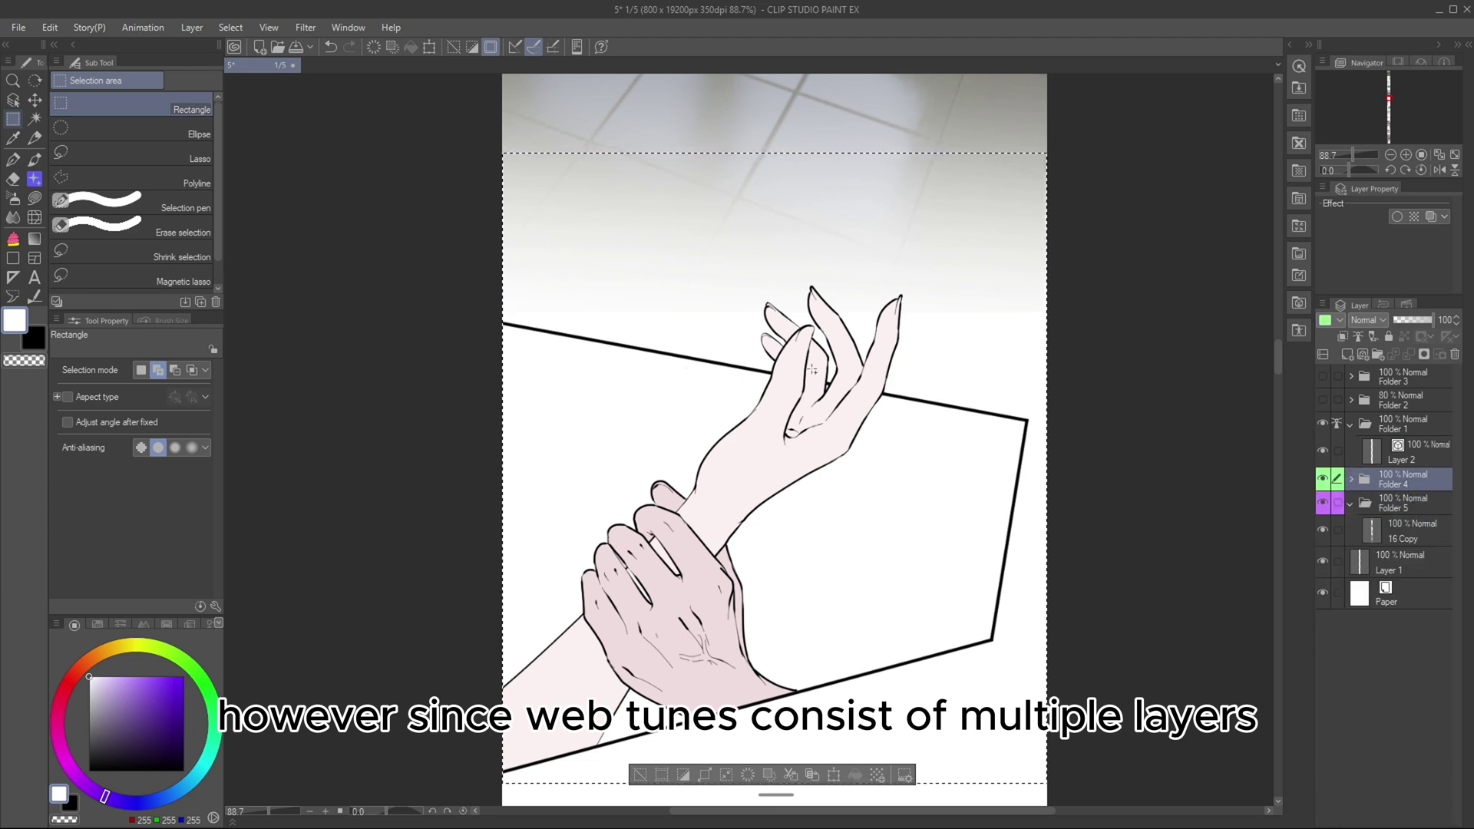
pyautogui.rightClick(1417, 487)
pyautogui.click(1433, 430)
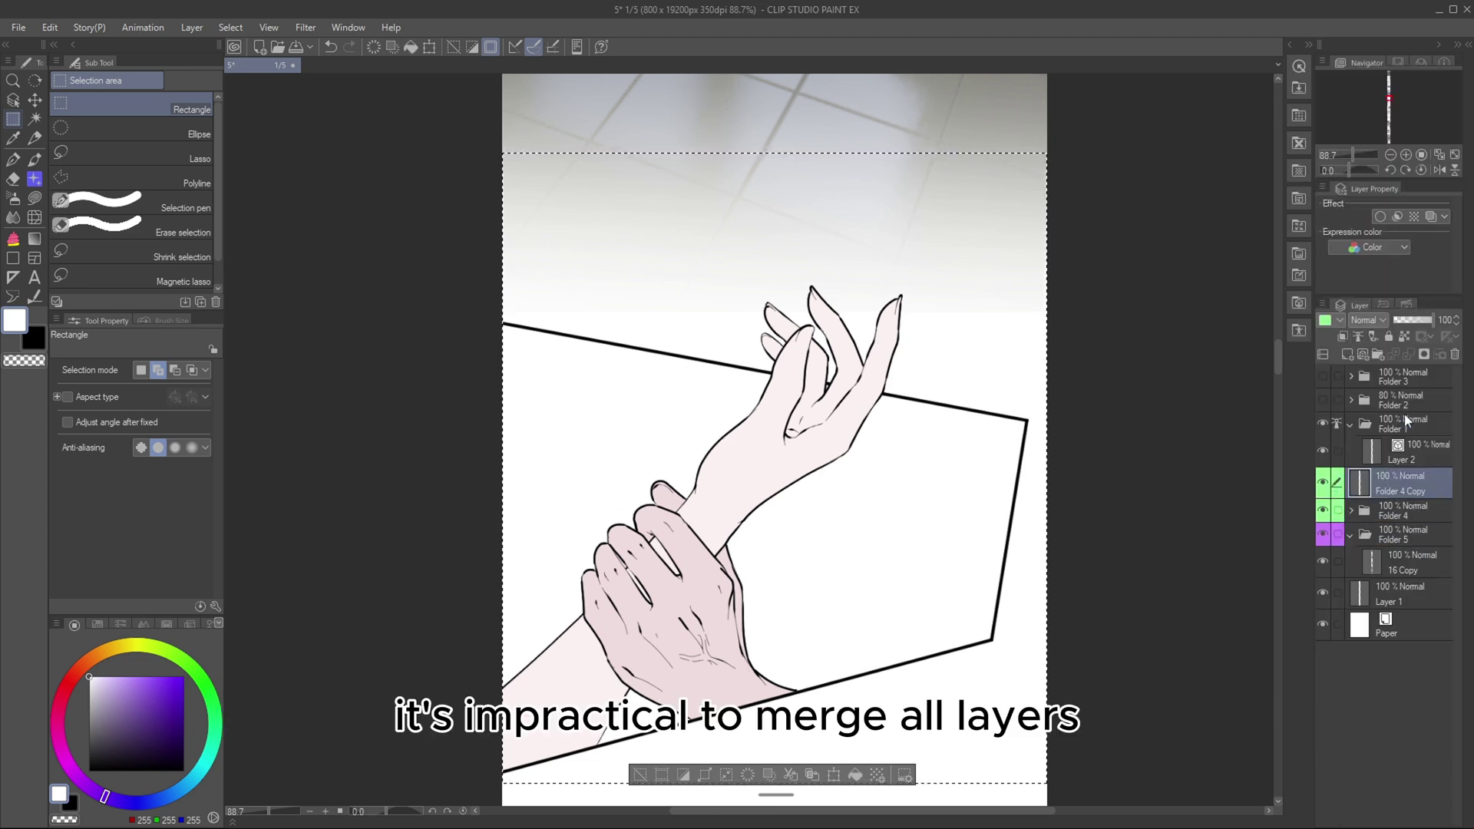
# Step: Apply a Motion blur at an angle of 131 to the selected hands panel on Folder 4 Copy
pyautogui.click(305, 27)
pyautogui.moveTo(345, 90)
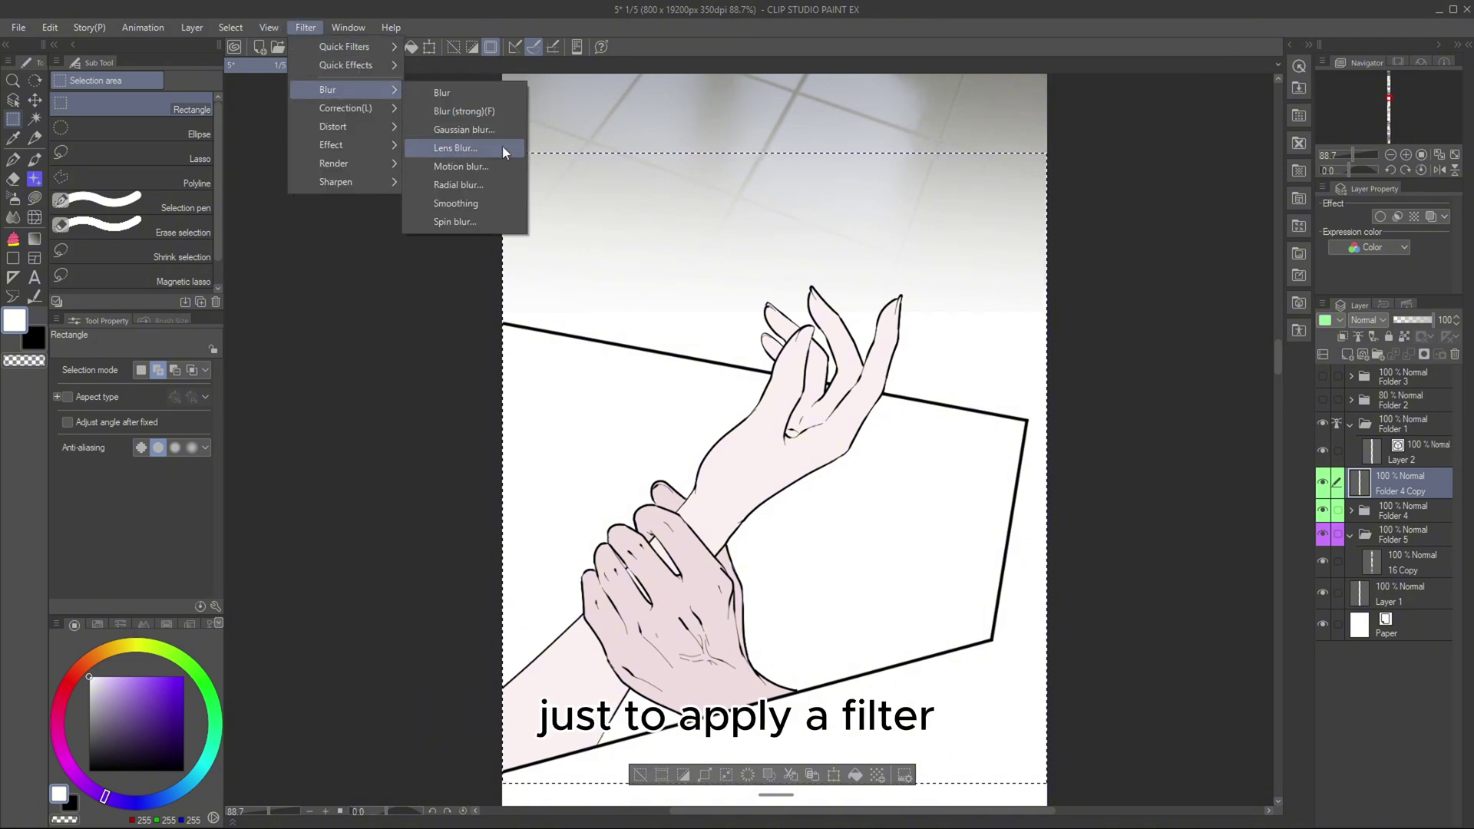
pyautogui.click(501, 167)
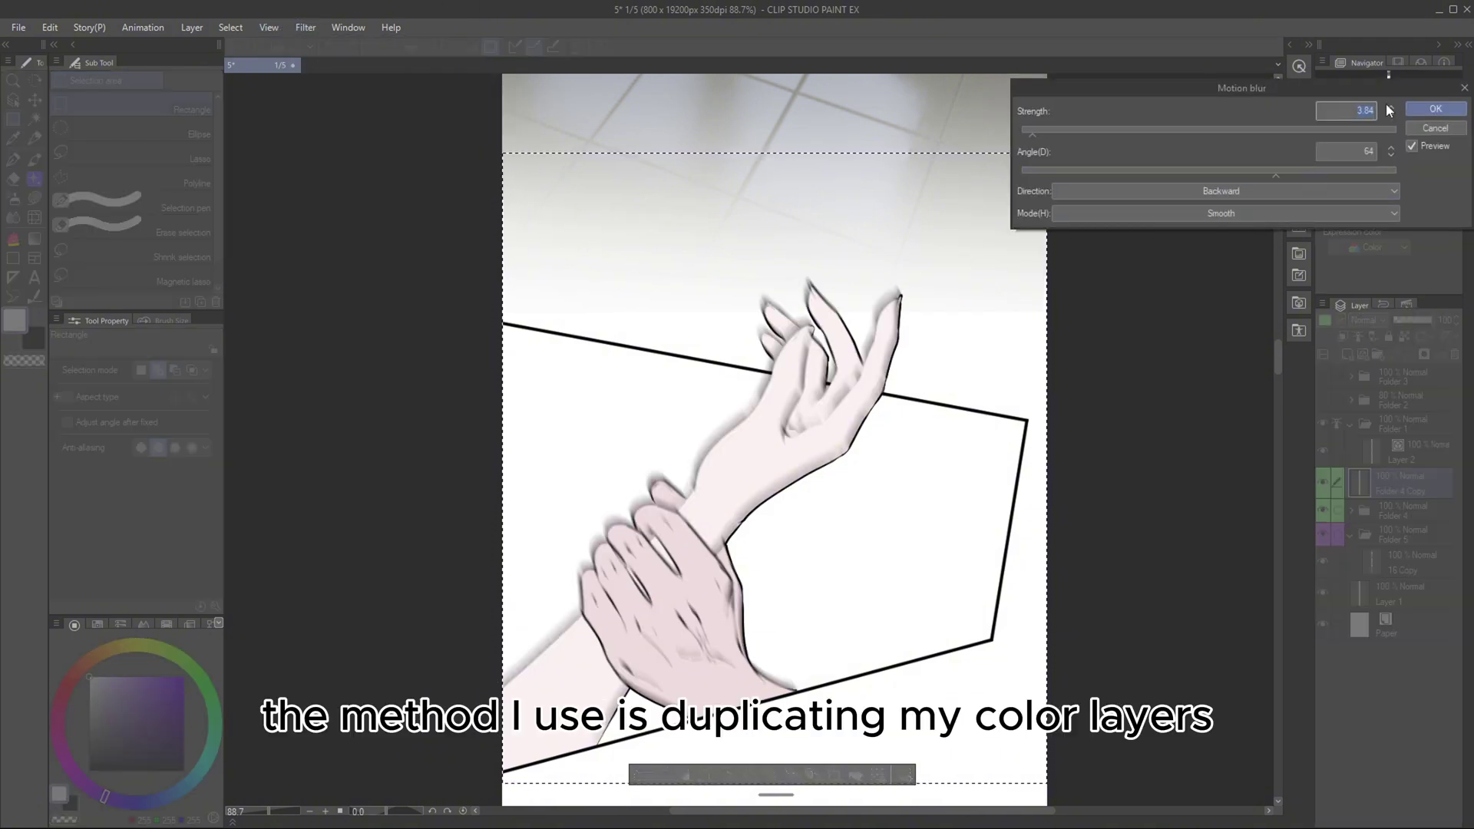
pyautogui.moveTo(1269, 177); pyautogui.dragTo(1347, 190)
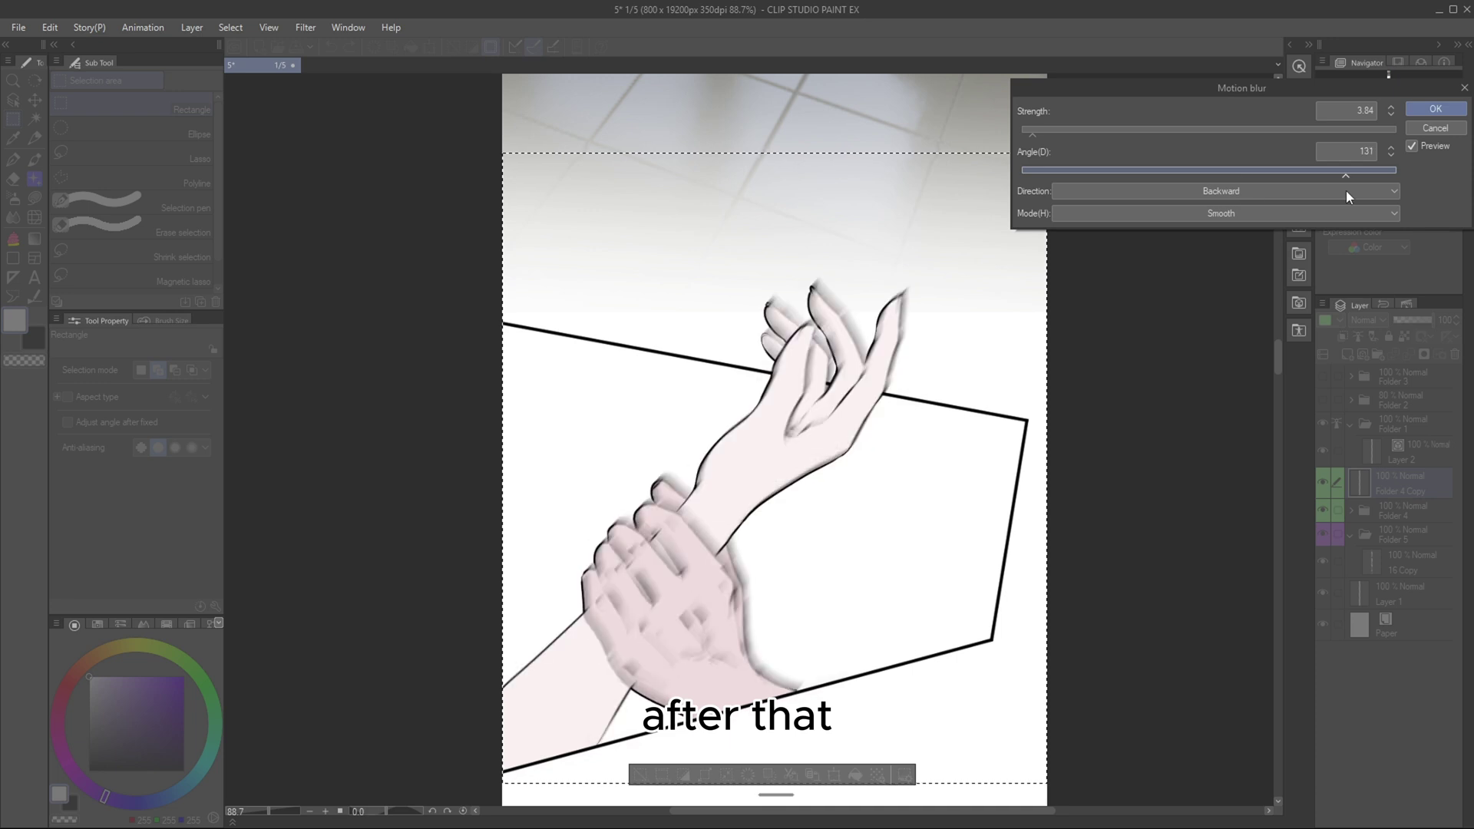
pyautogui.click(1434, 110)
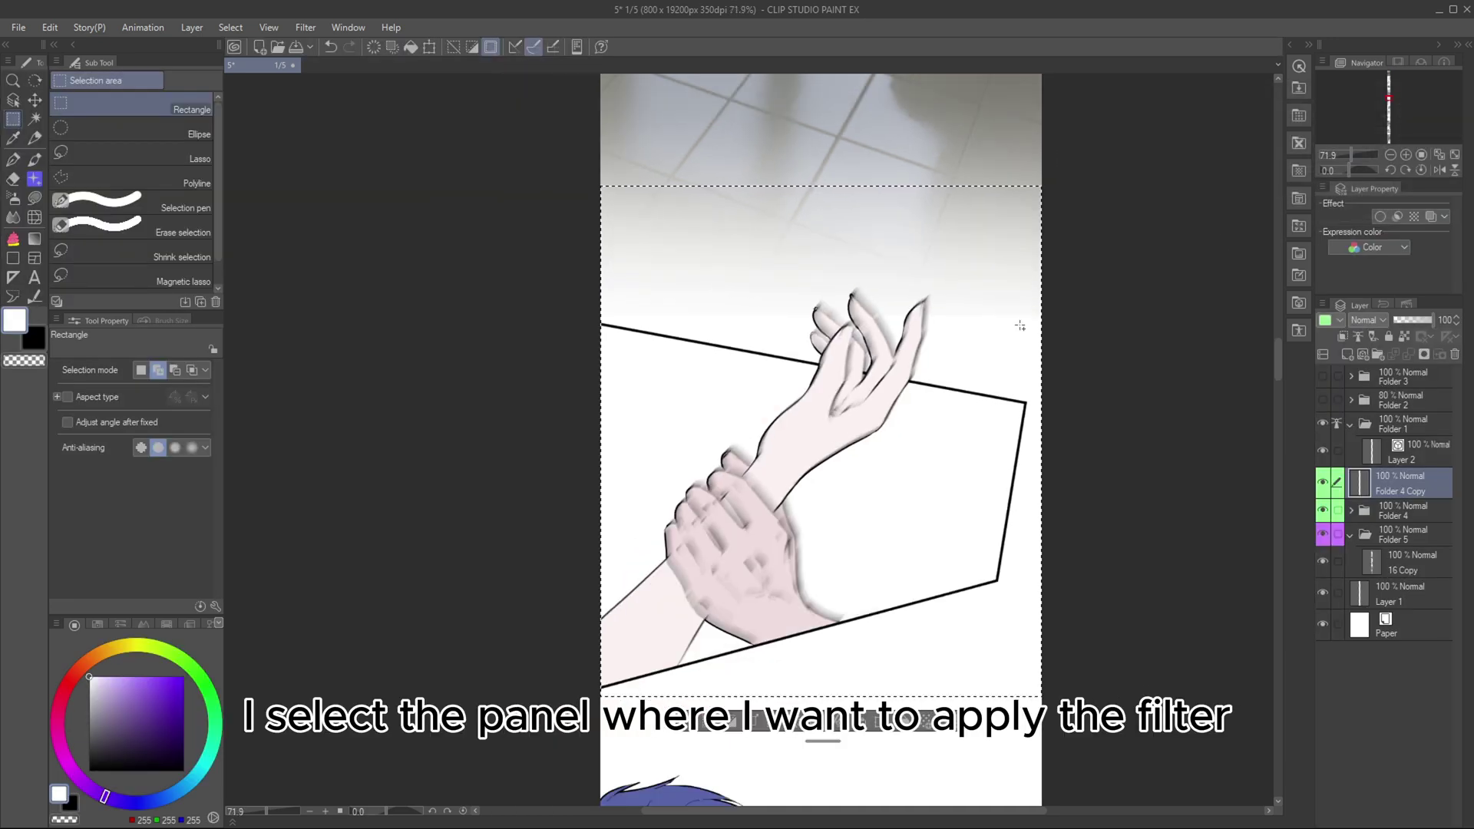
# Step: Erase the blur over the gripping hand on Folder 4 Copy with the Soft eraser, and clear the selection
pyautogui.press('e')
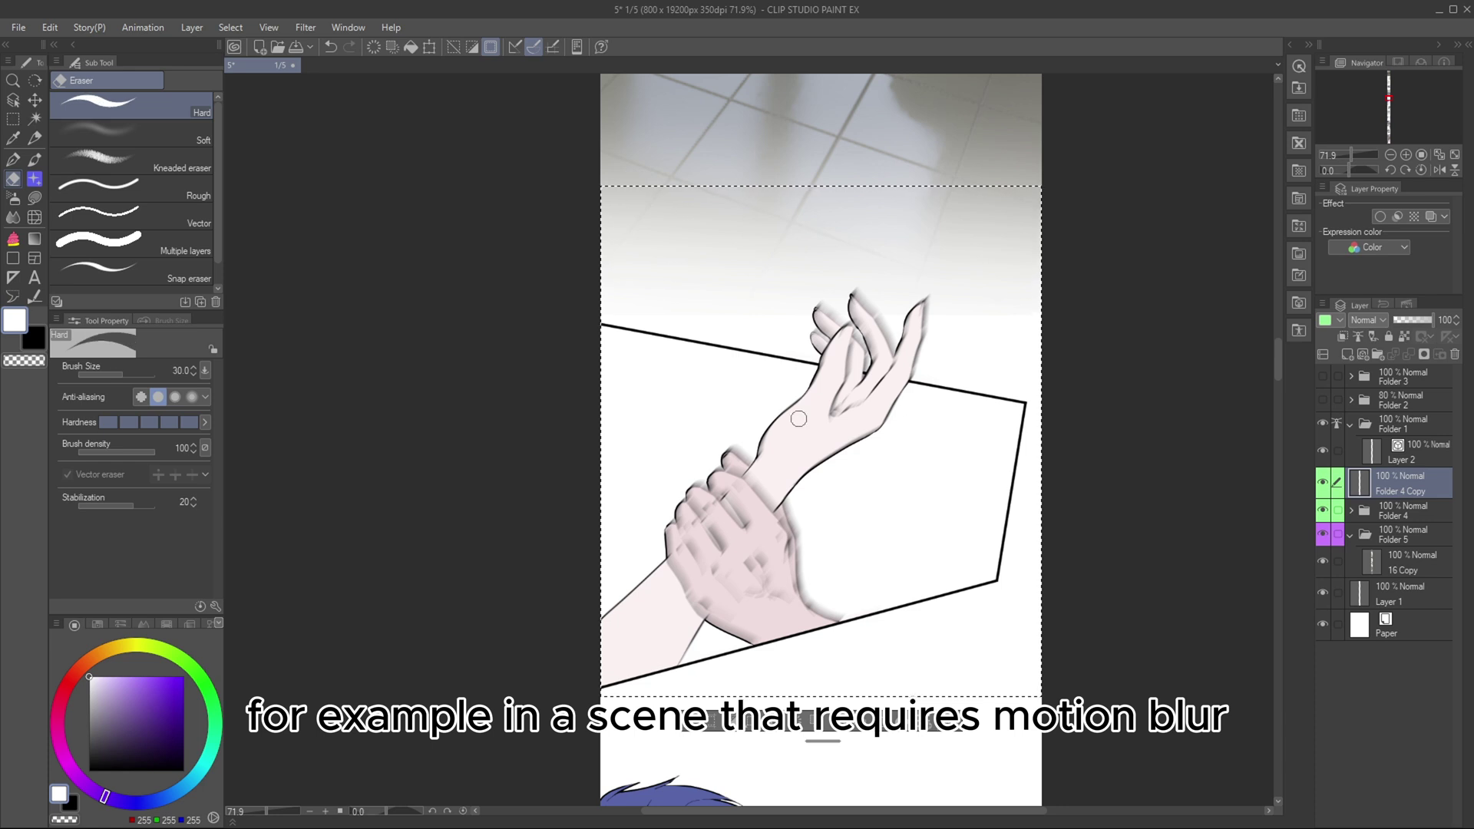
pyautogui.click(130, 134)
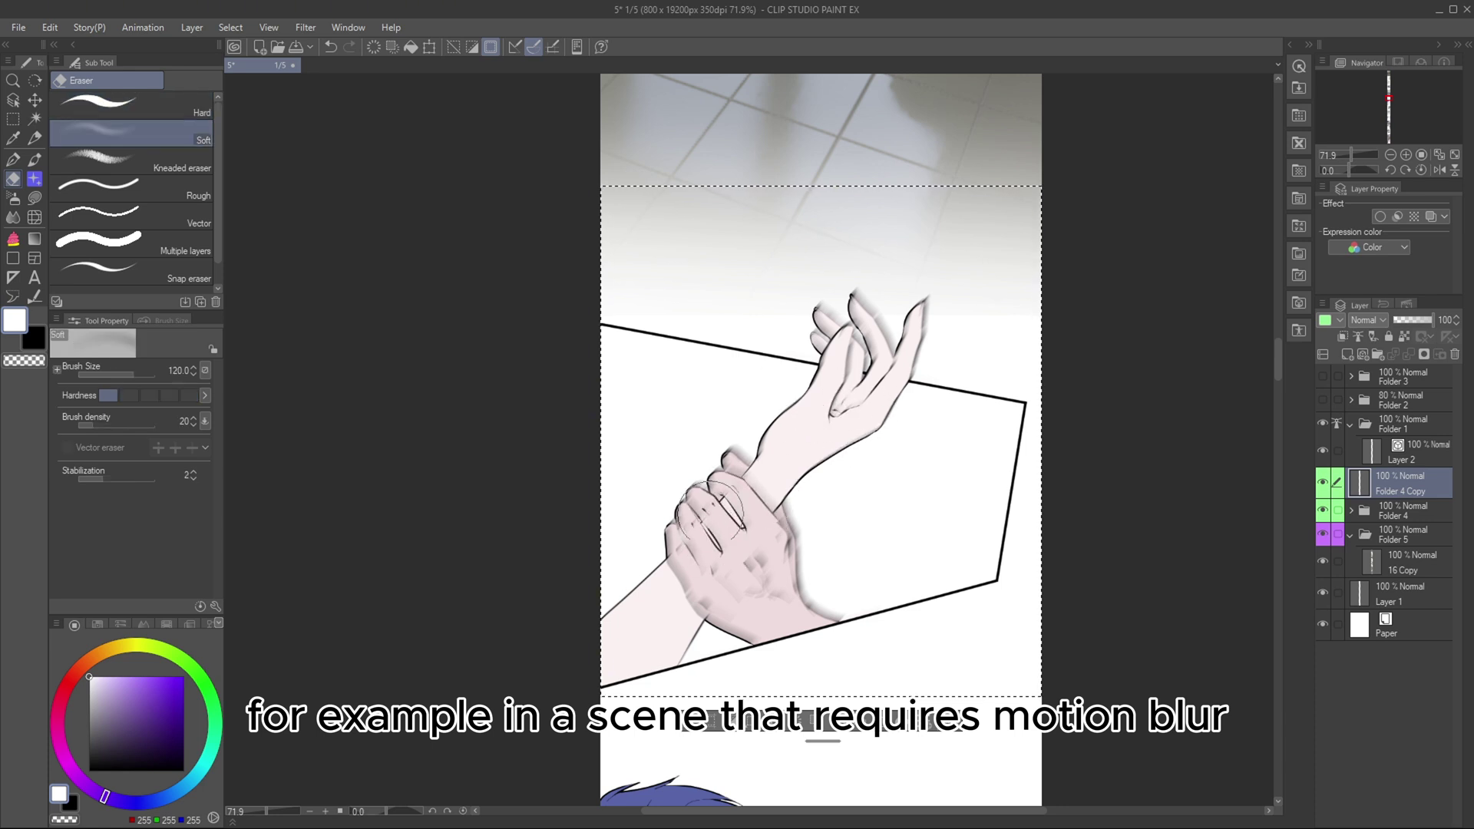
pyautogui.hotkey('ctrl', 'd')
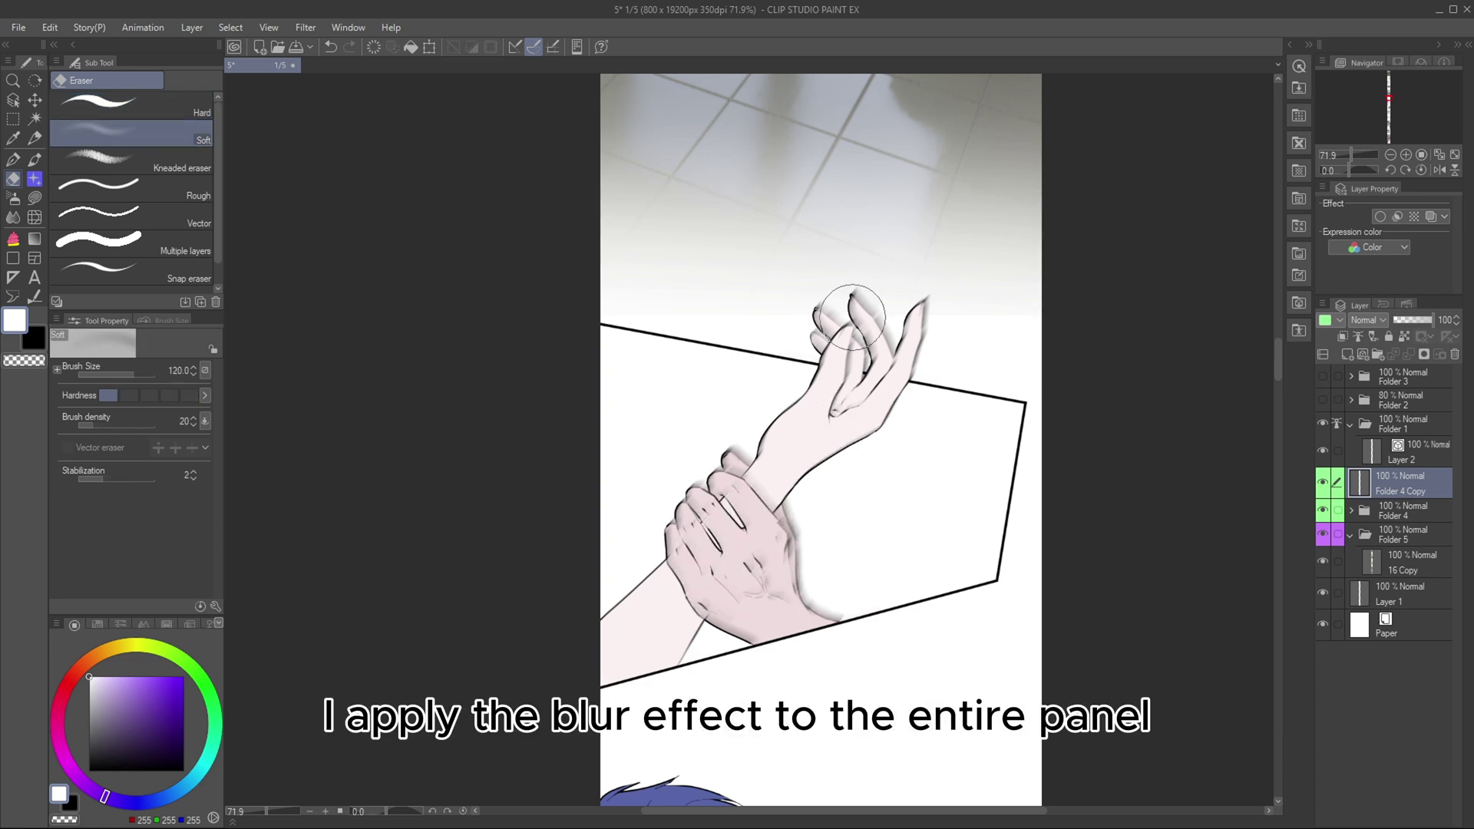
# Step: Add a folder marked with the red palette color above Folder 3, and create a new raster layer inside it
pyautogui.click(1394, 377)
pyautogui.click(1377, 354)
pyautogui.click(1337, 319)
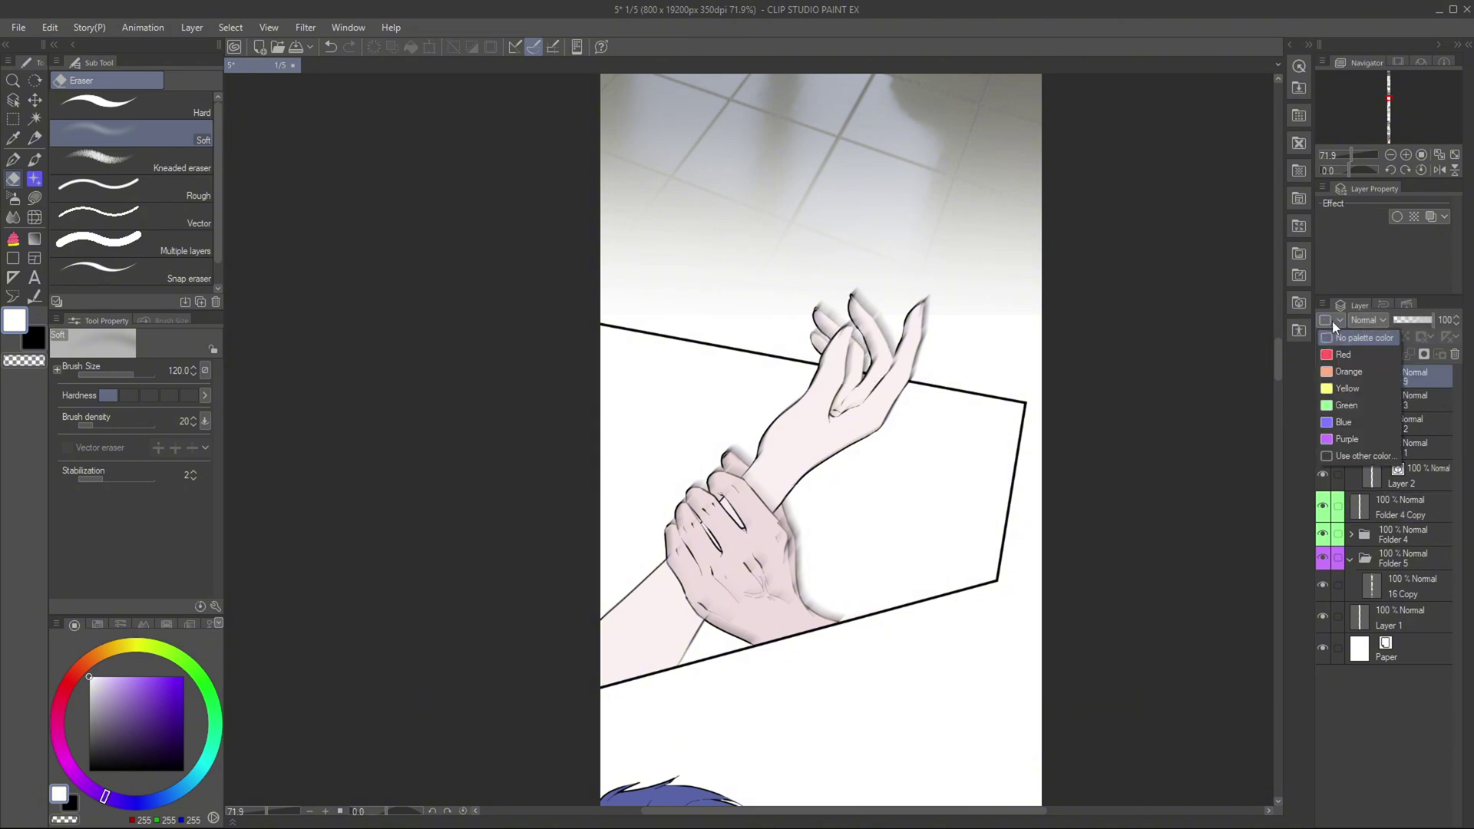
pyautogui.click(1343, 354)
pyautogui.click(1349, 356)
# Step: Draw a thin diagonal motion line along the raised forearm with the G-pen, turn on the layer's border effect, and redo the line
pyautogui.press('p')
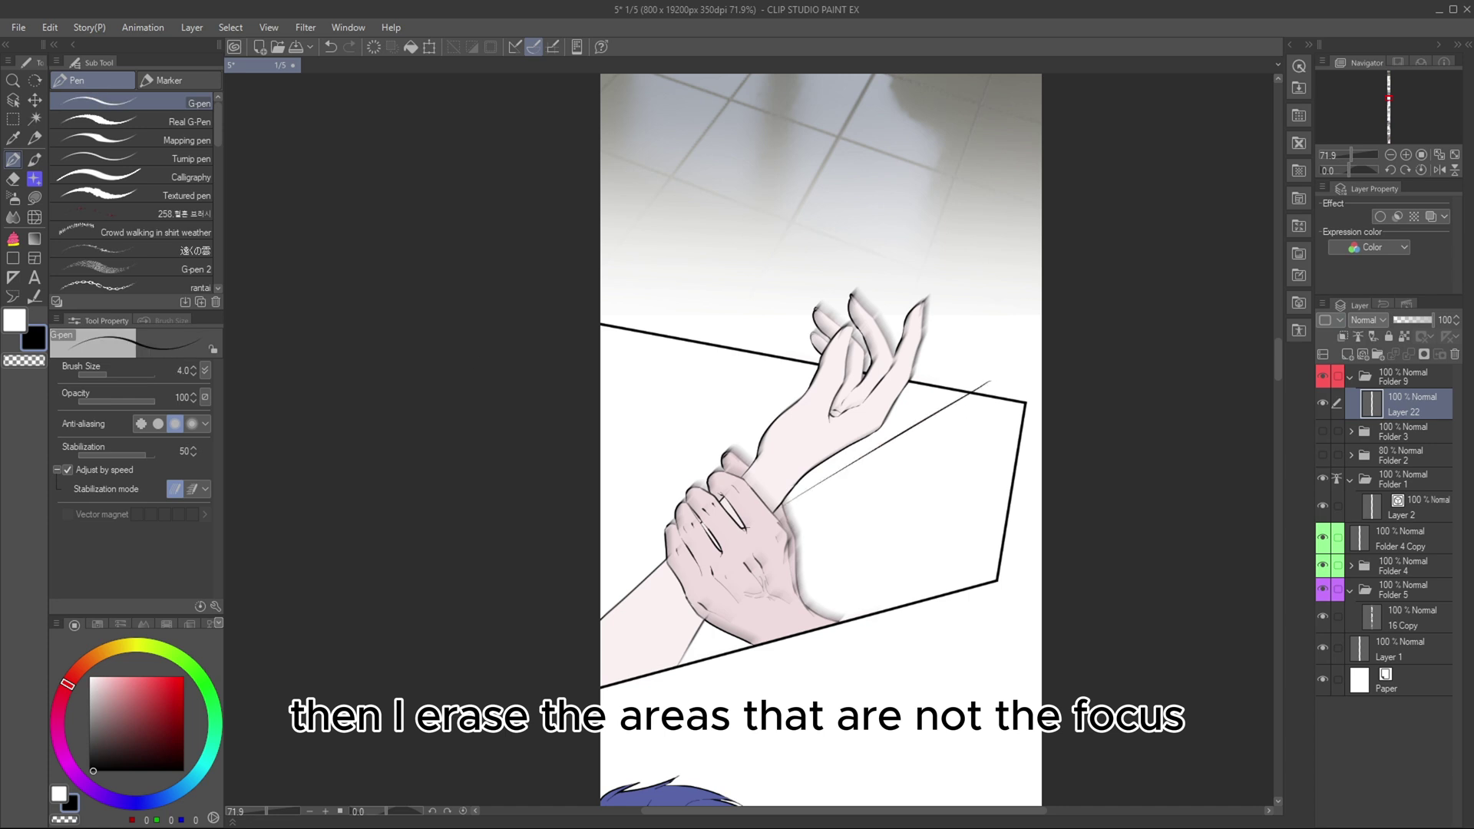
pyautogui.moveTo(977, 370); pyautogui.dragTo(1001, 354)
pyautogui.click(1382, 215)
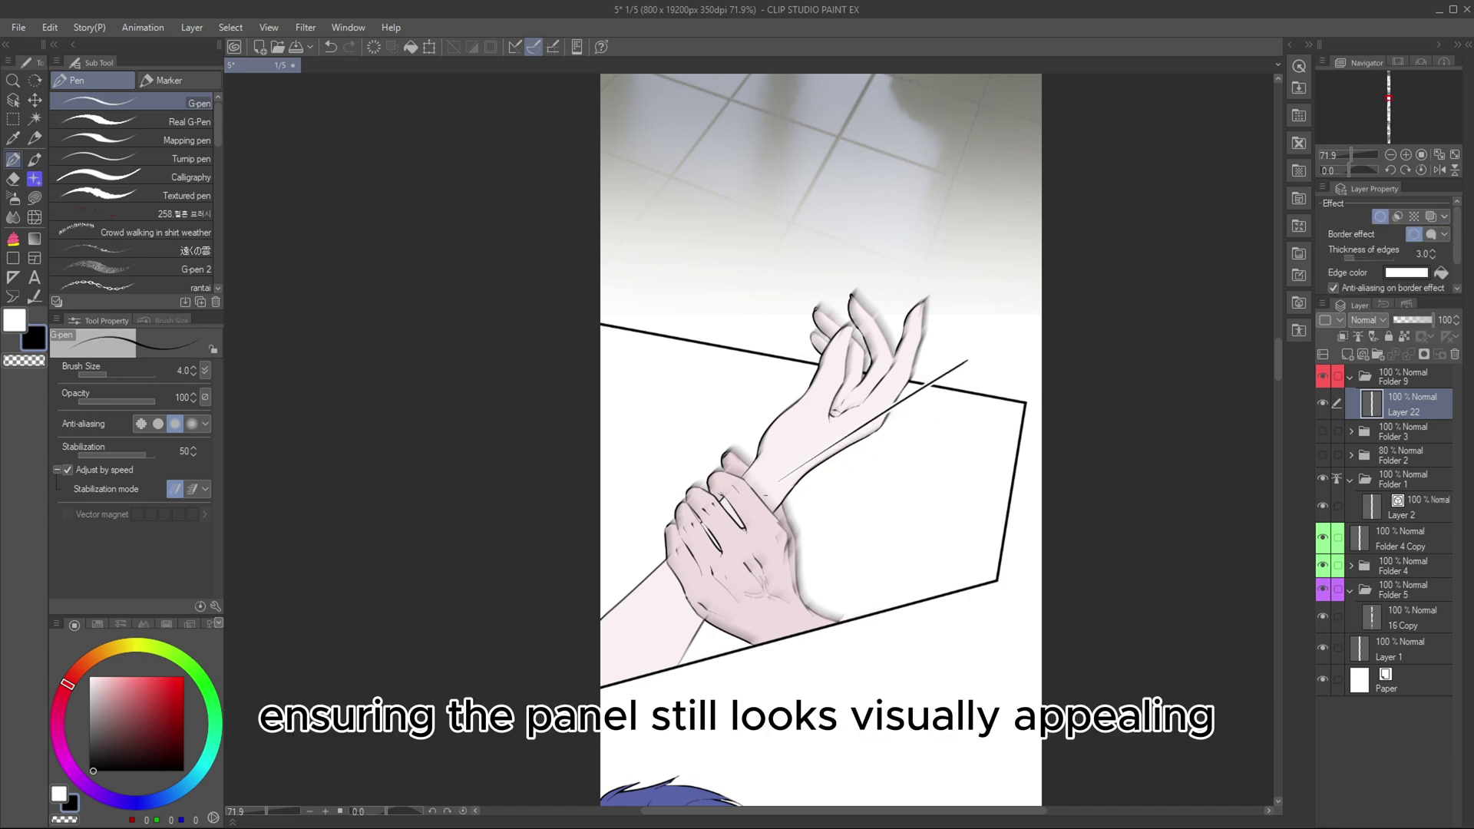
pyautogui.hotkey('ctrl', 'z')
pyautogui.moveTo(1000, 358); pyautogui.dragTo(791, 488)
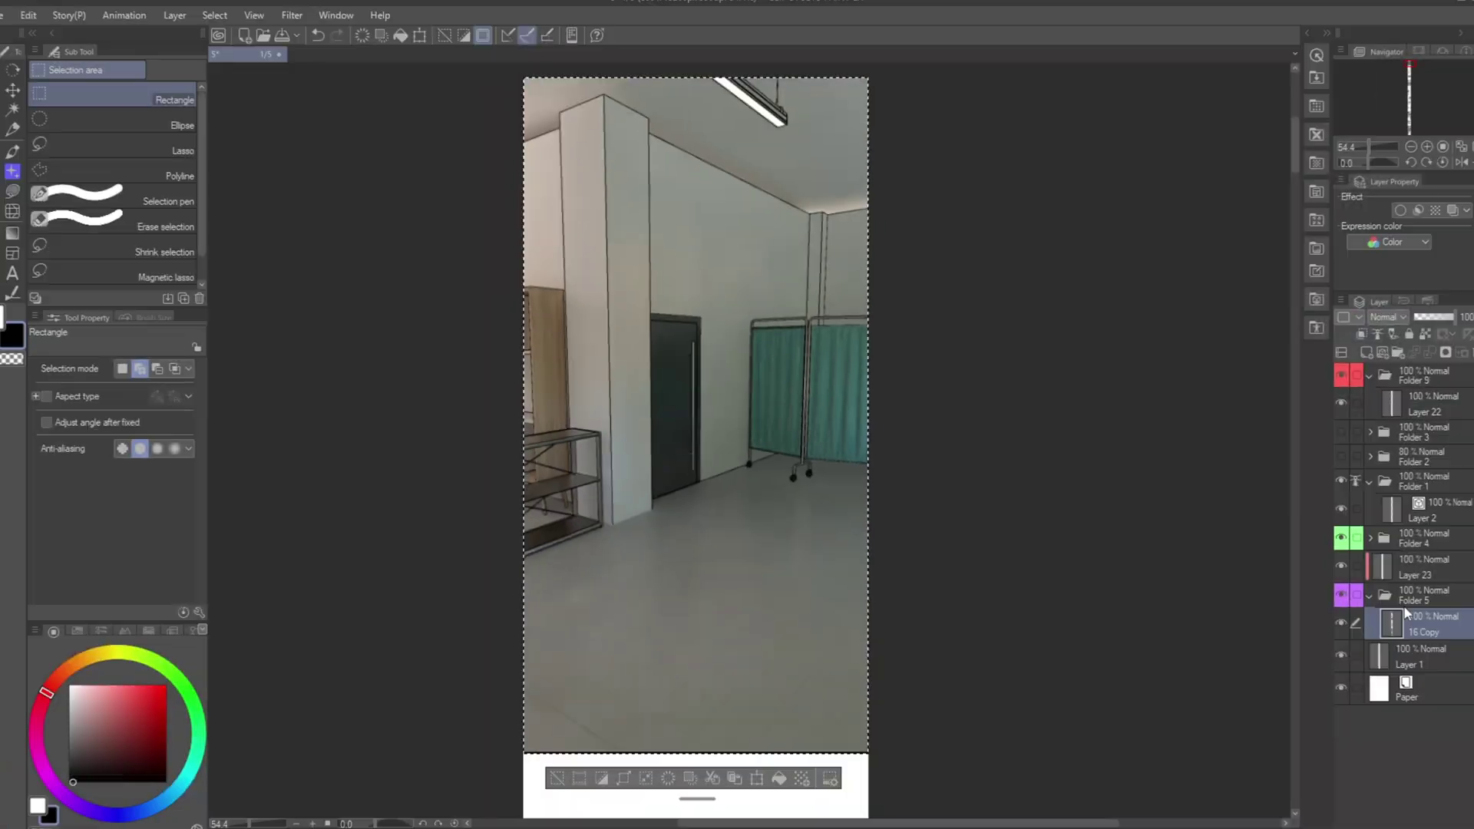
# Step: Start a Gradient map on the classroom background of 16 Copy, using the HEXAGON preset from the Tool (read only) set
pyautogui.click(50, 27)
pyautogui.moveTo(153, 415)
pyautogui.click(333, 566)
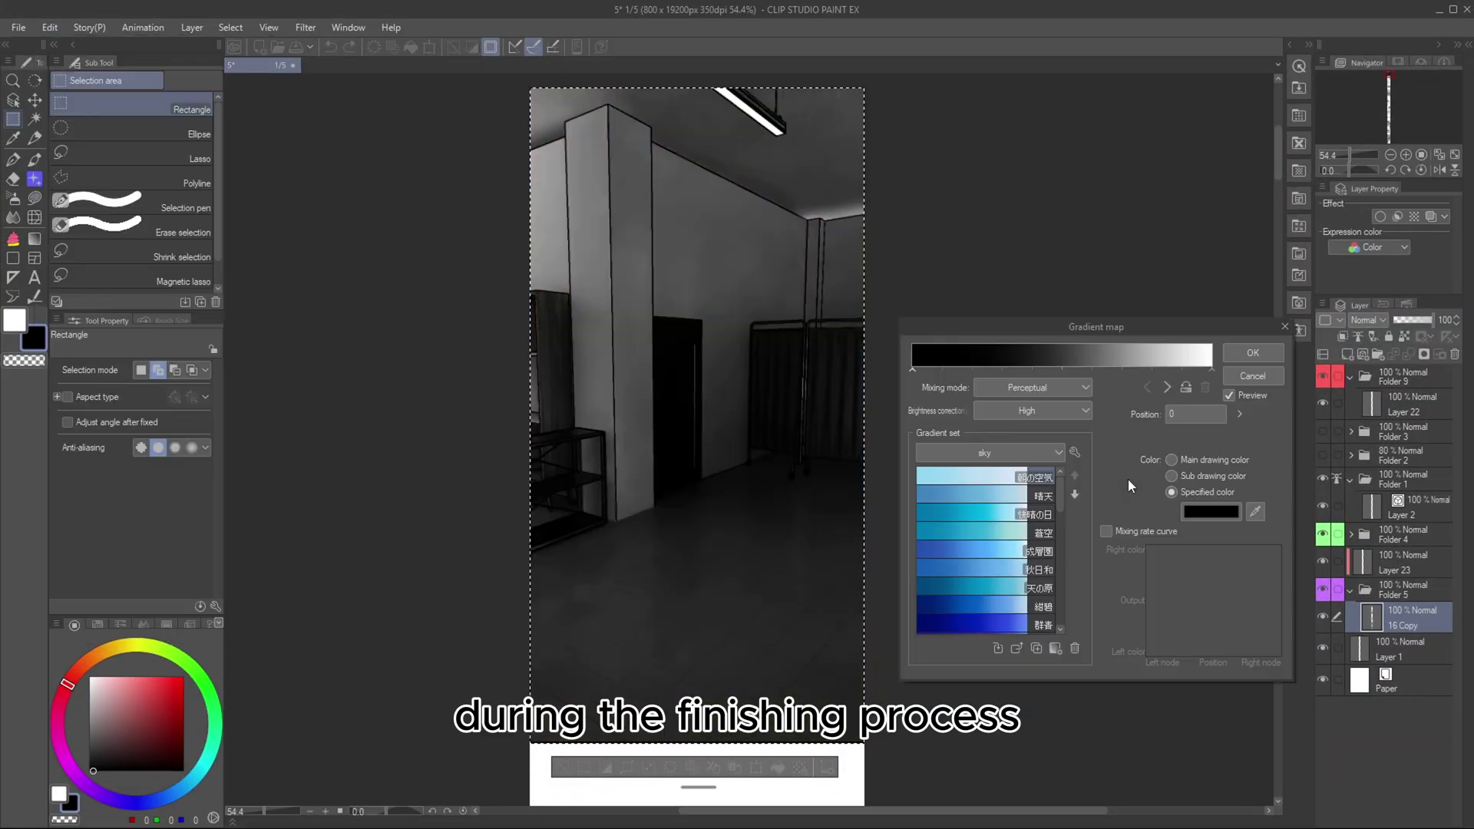
pyautogui.click(1047, 453)
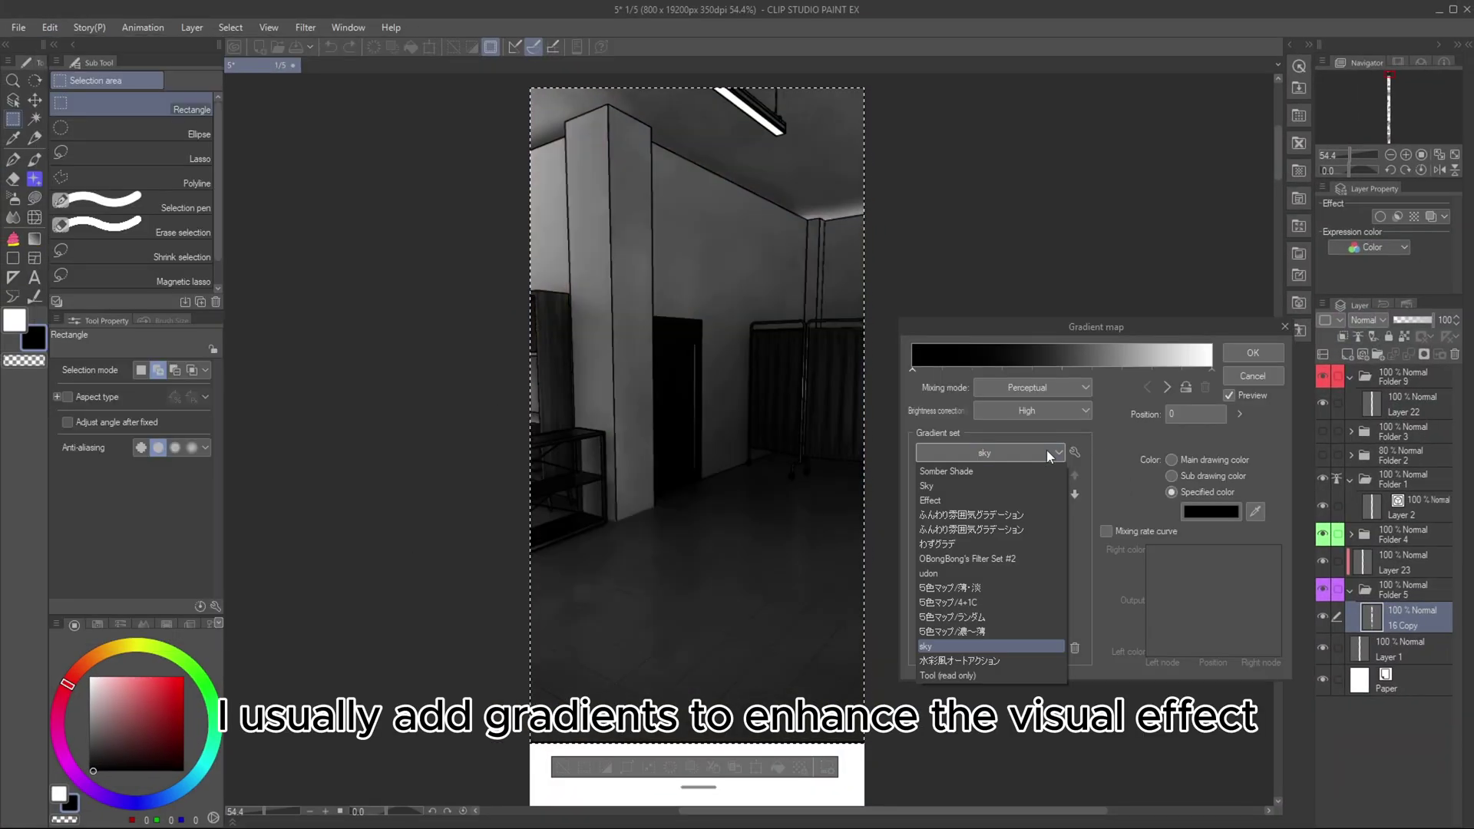
pyautogui.click(947, 673)
pyautogui.scroll(5, 975, 610)
pyautogui.click(938, 568)
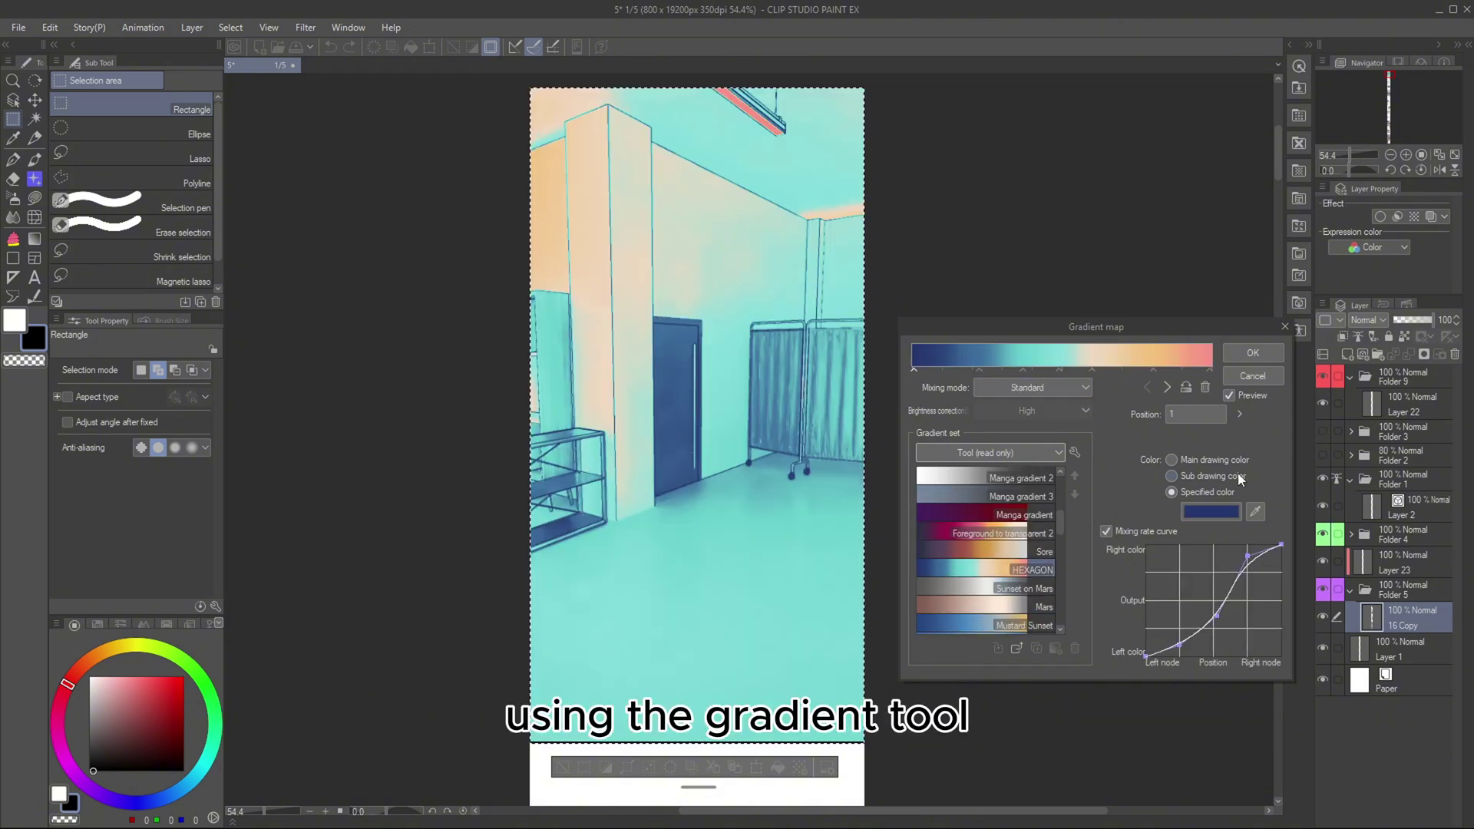
# Step: Shift the HEXAGON color nodes toward the light end, with the mid-blue node at position 29, and apply the gradient map in Standard mixing mode
pyautogui.click(975, 370)
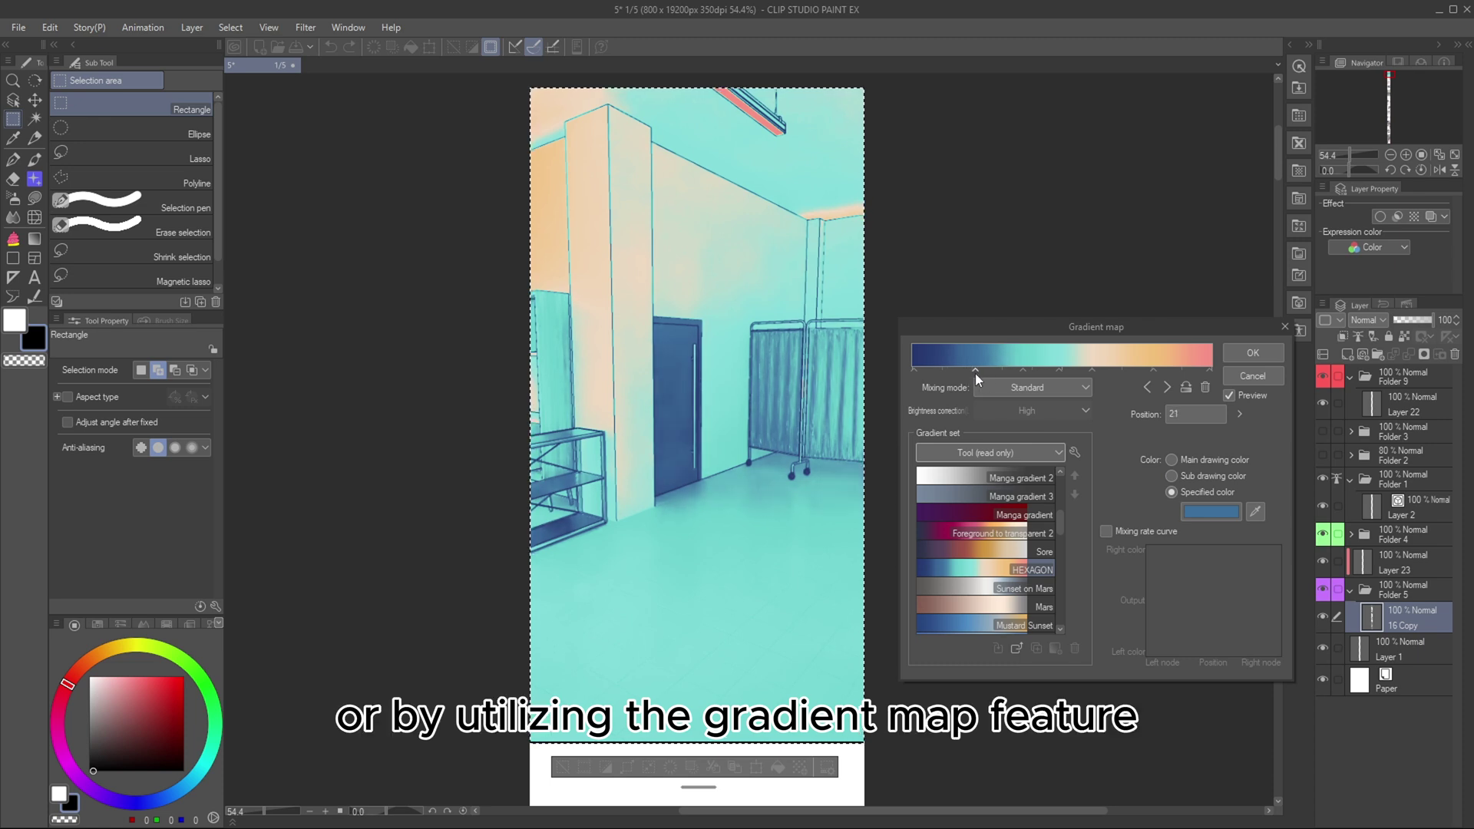
pyautogui.moveTo(1110, 370); pyautogui.dragTo(1157, 371)
pyautogui.moveTo(1059, 370)
pyautogui.mouseDown()
pyautogui.moveTo(1099, 371)
pyautogui.moveTo(1041, 372)
pyautogui.moveTo(1065, 373)
pyautogui.mouseUp()
pyautogui.moveTo(975, 369); pyautogui.dragTo(997, 371)
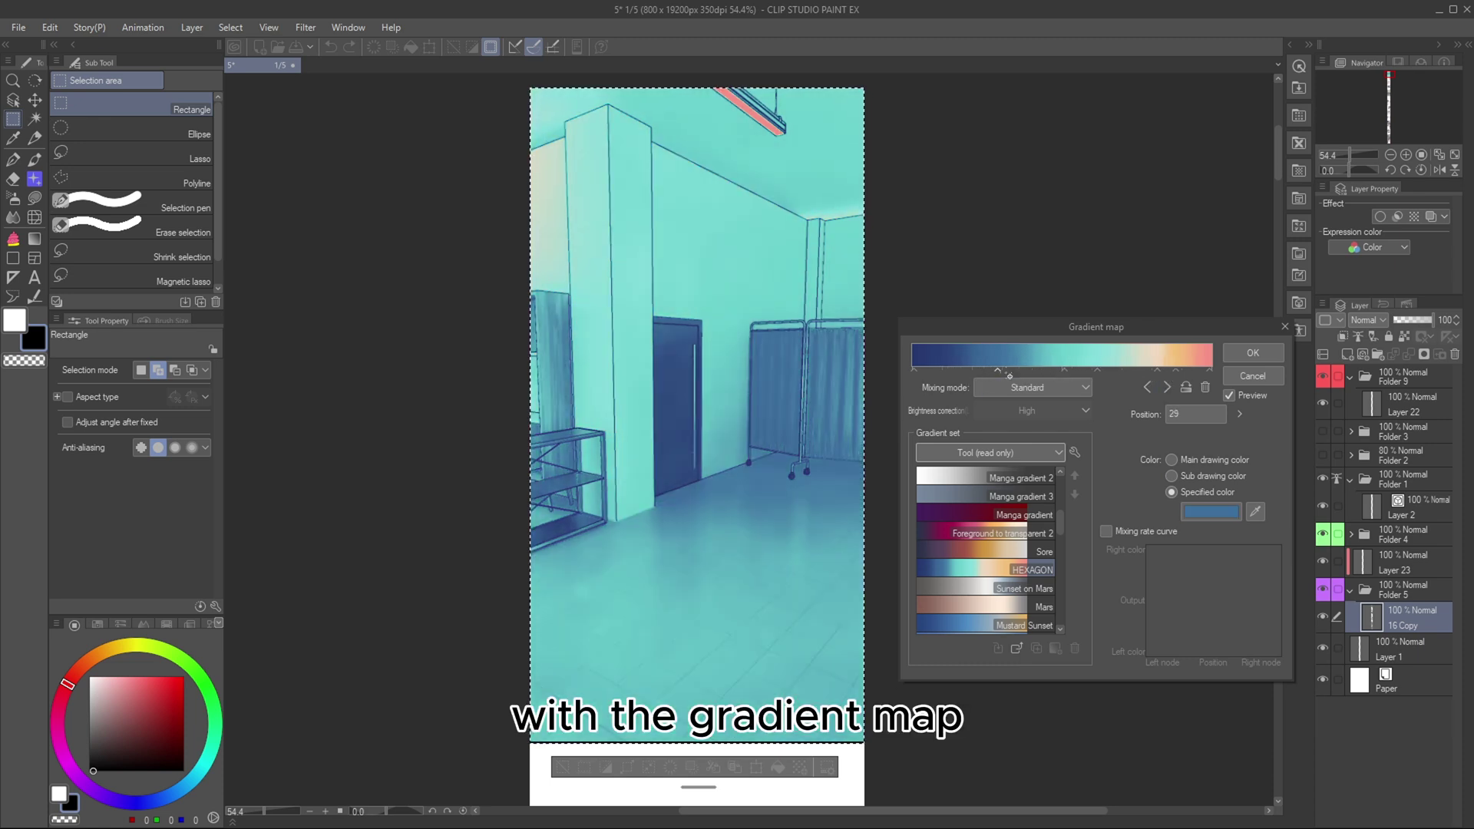
pyautogui.click(1029, 387)
pyautogui.click(1037, 399)
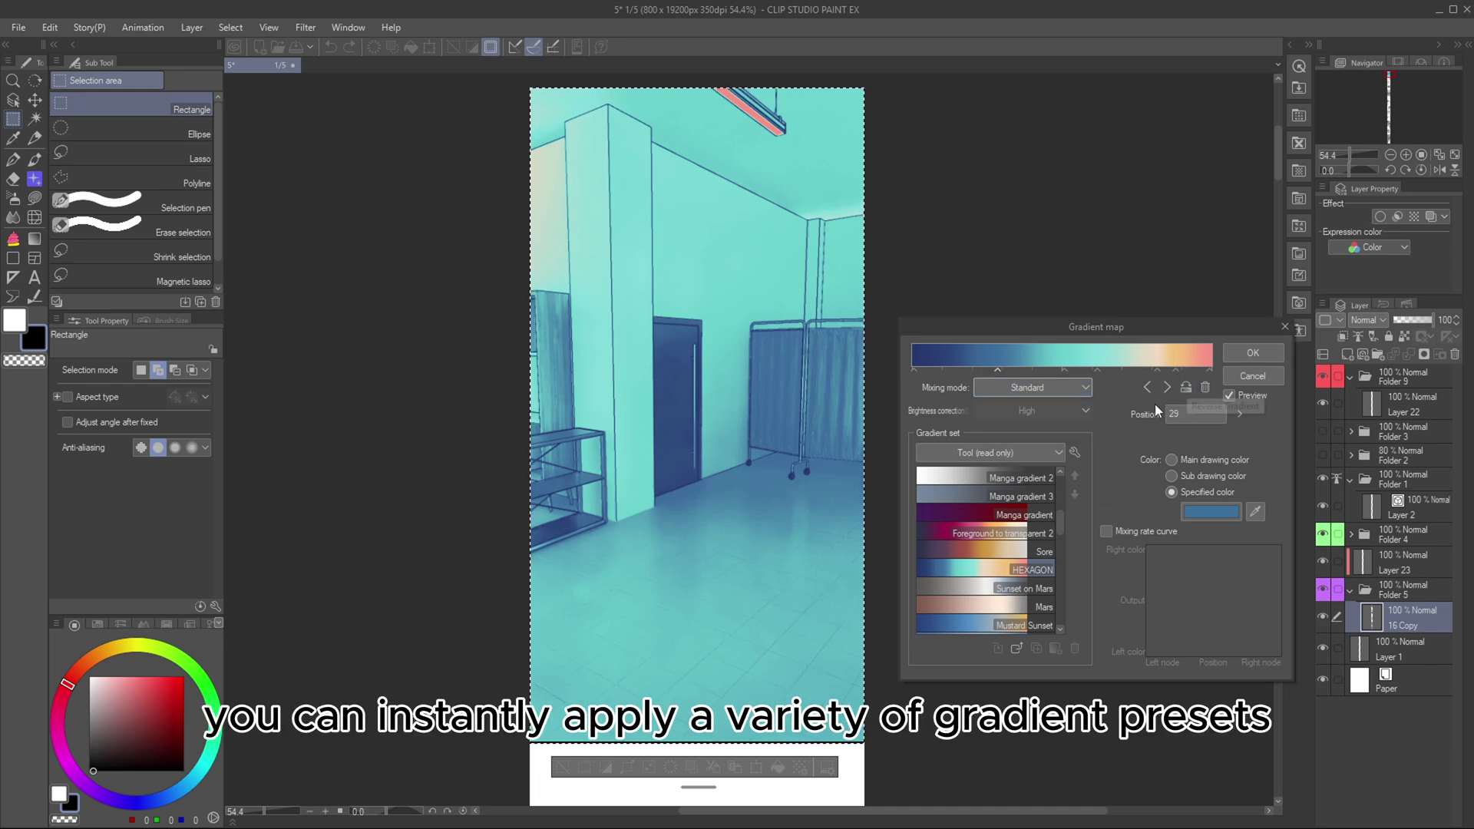
pyautogui.click(1262, 359)
# Step: Fill the selected panel on Layer 23 with a near-vertical HEXAGON gradient running from dark blue down to peach
pyautogui.scroll(-6, 866, 196)
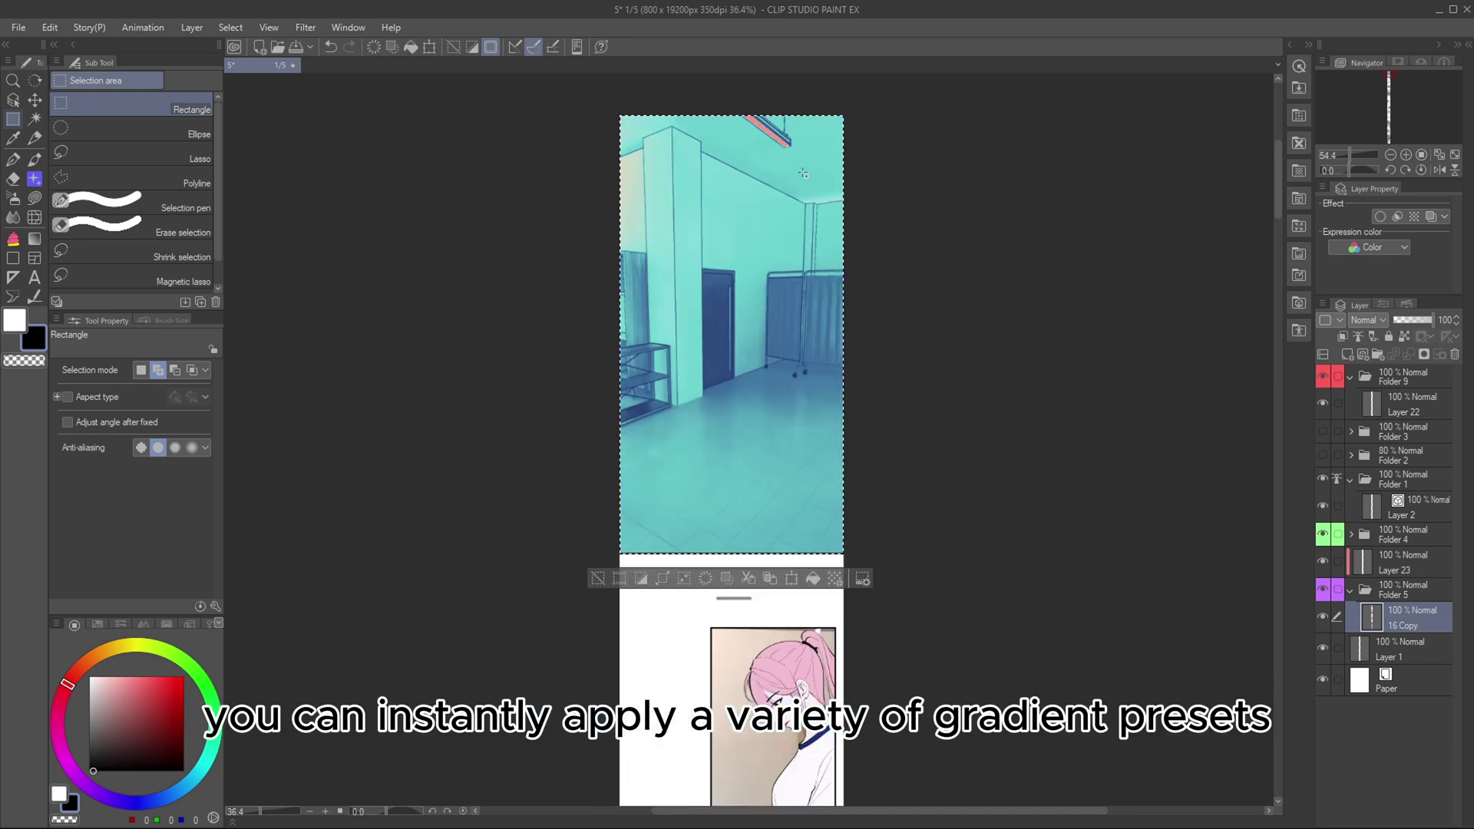
pyautogui.moveTo(889, 273); pyautogui.dragTo(899, 536)
pyautogui.scroll(4, 811, 489)
pyautogui.scroll(1, 814, 493)
pyautogui.hotkey('ctrl', 'z')
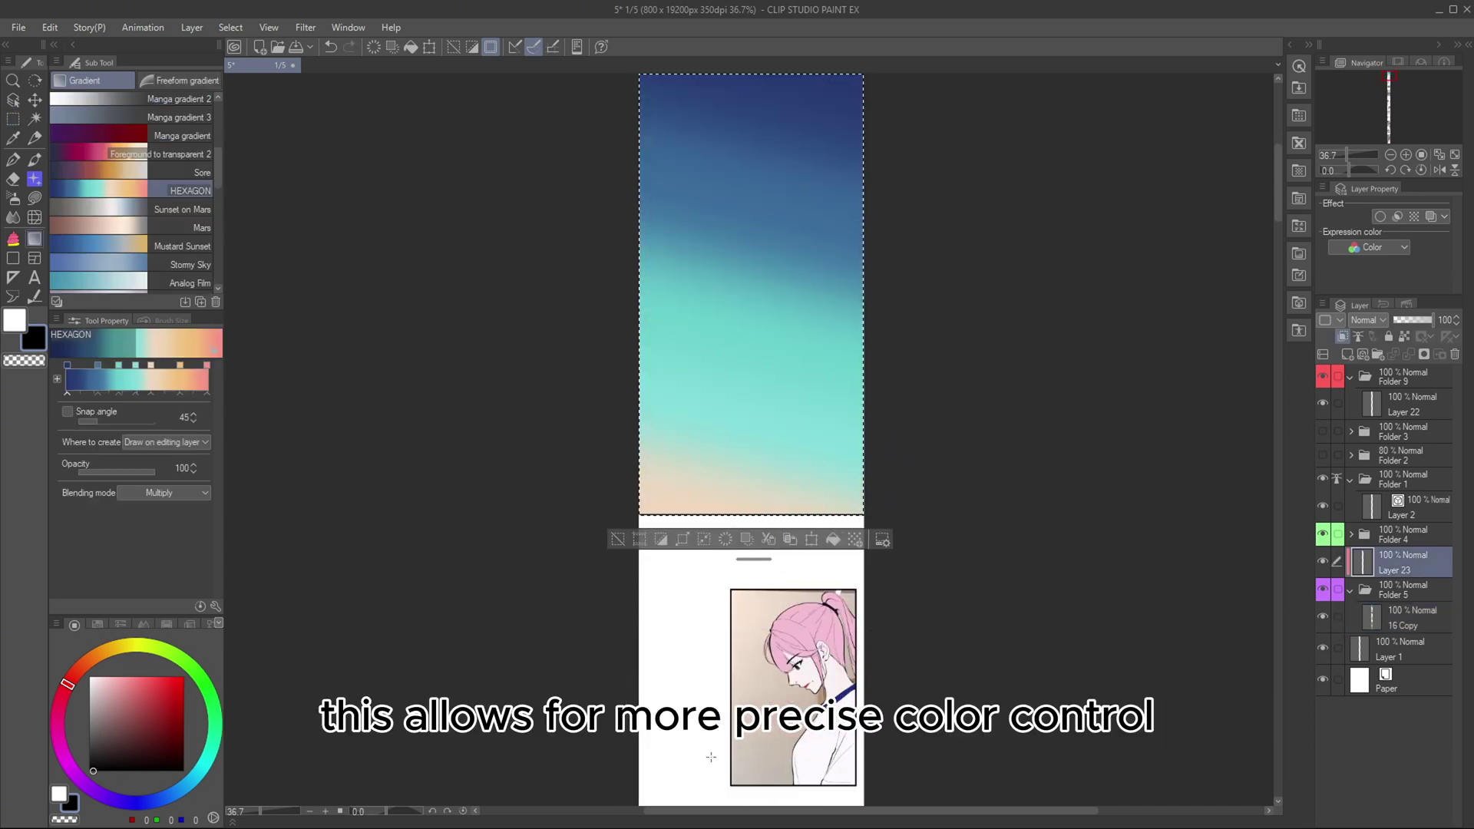
# Step: Set the gradient on Layer 23 to Overlay blending at 15% opacity
pyautogui.click(1369, 319)
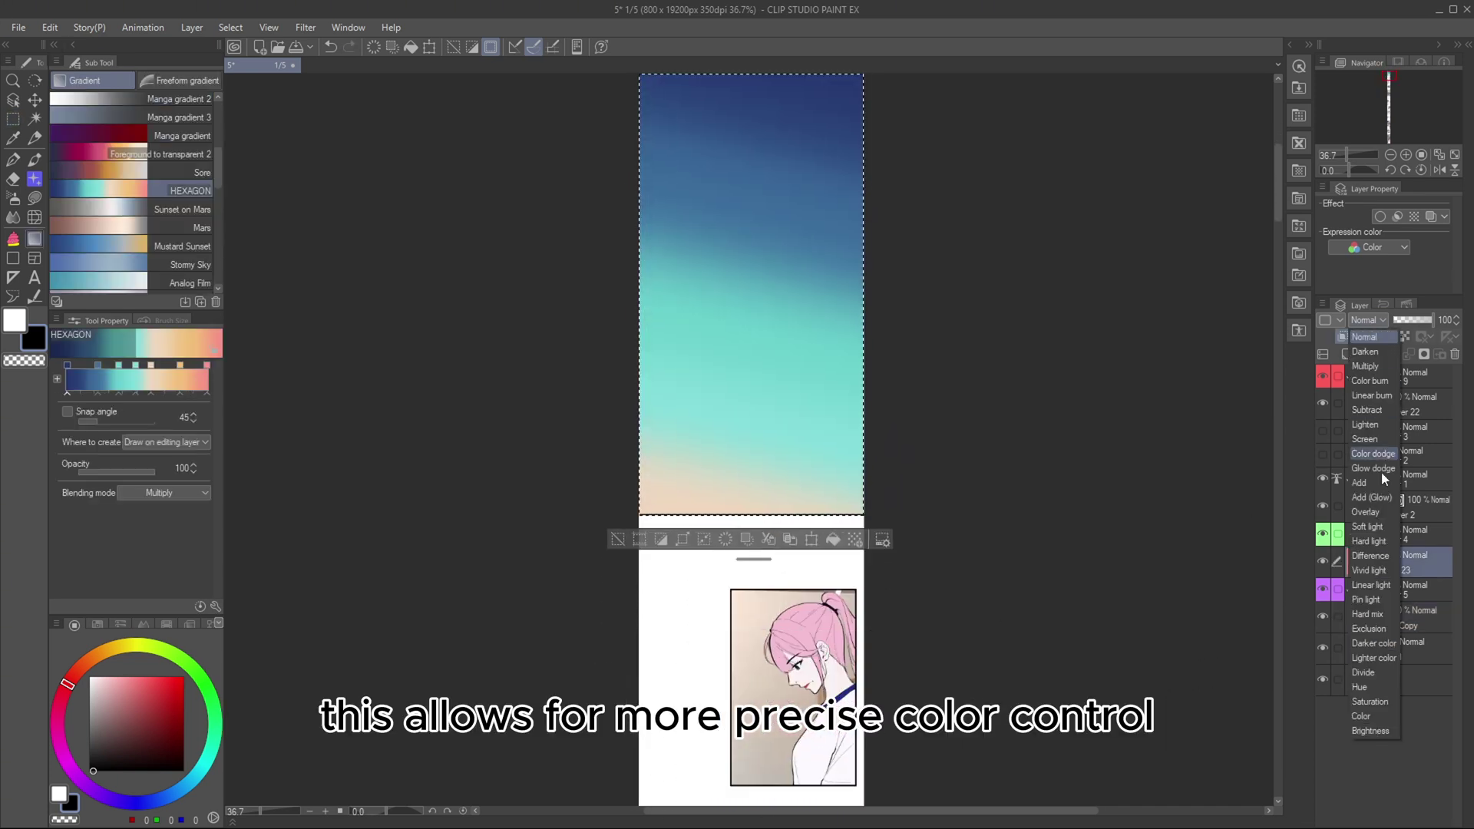
pyautogui.click(1378, 511)
pyautogui.click(1444, 319)
pyautogui.write('15')
pyautogui.press('Return')
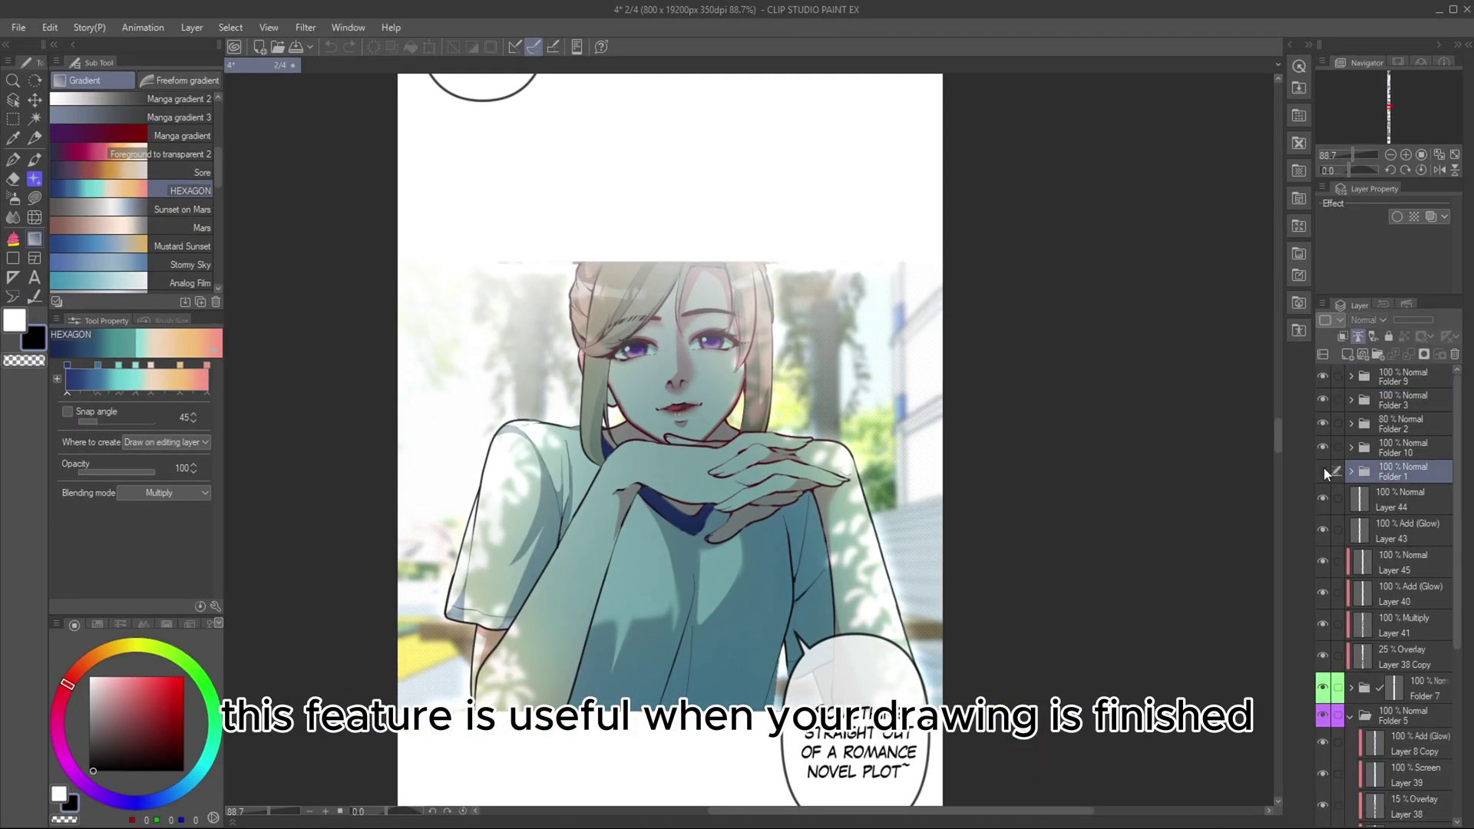
# Step: Show Folder 1 with the panel borders and mark it with the orange palette color
pyautogui.click(1324, 469)
pyautogui.click(1330, 320)
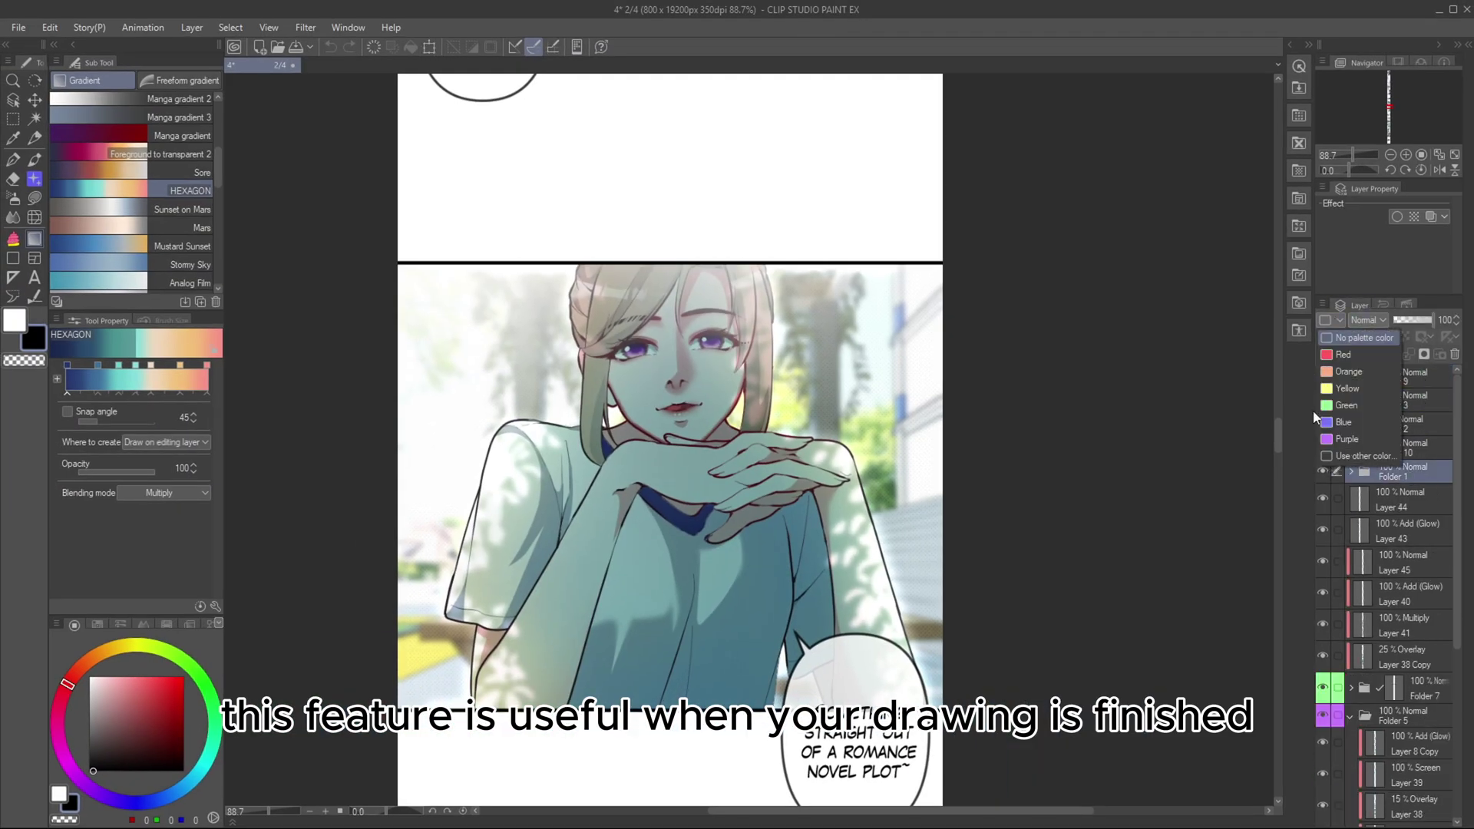
pyautogui.click(1336, 373)
# Step: Duplicate Folder 7 for the portrait panel as a single merged raster layer and place the copy first inside Folder 7
pyautogui.scroll(-2, 1422, 677)
pyautogui.click(1420, 630)
pyautogui.click(1352, 654)
pyautogui.rightClick(1438, 632)
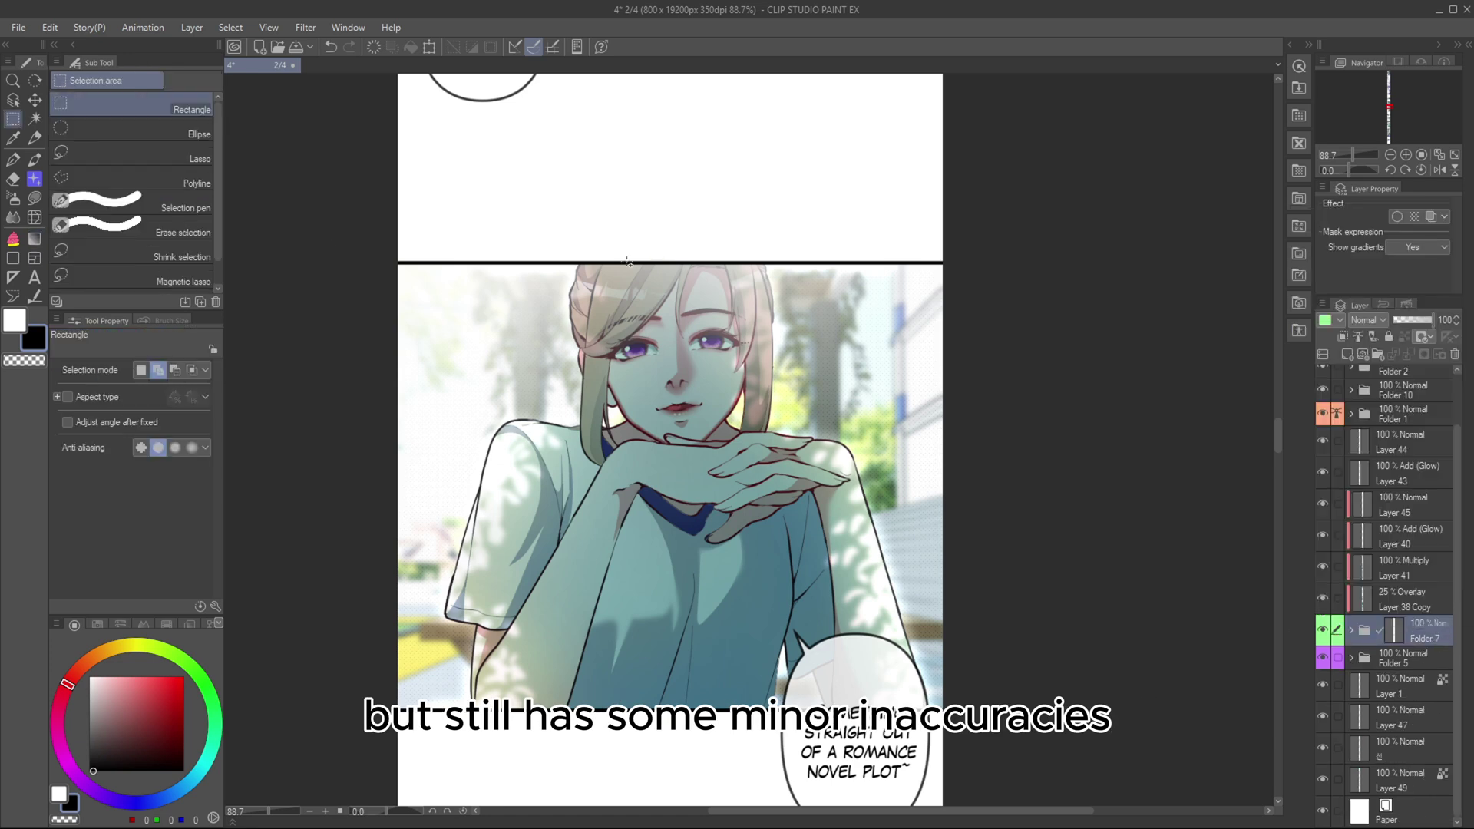
pyautogui.moveTo(1413, 630); pyautogui.dragTo(1414, 682)
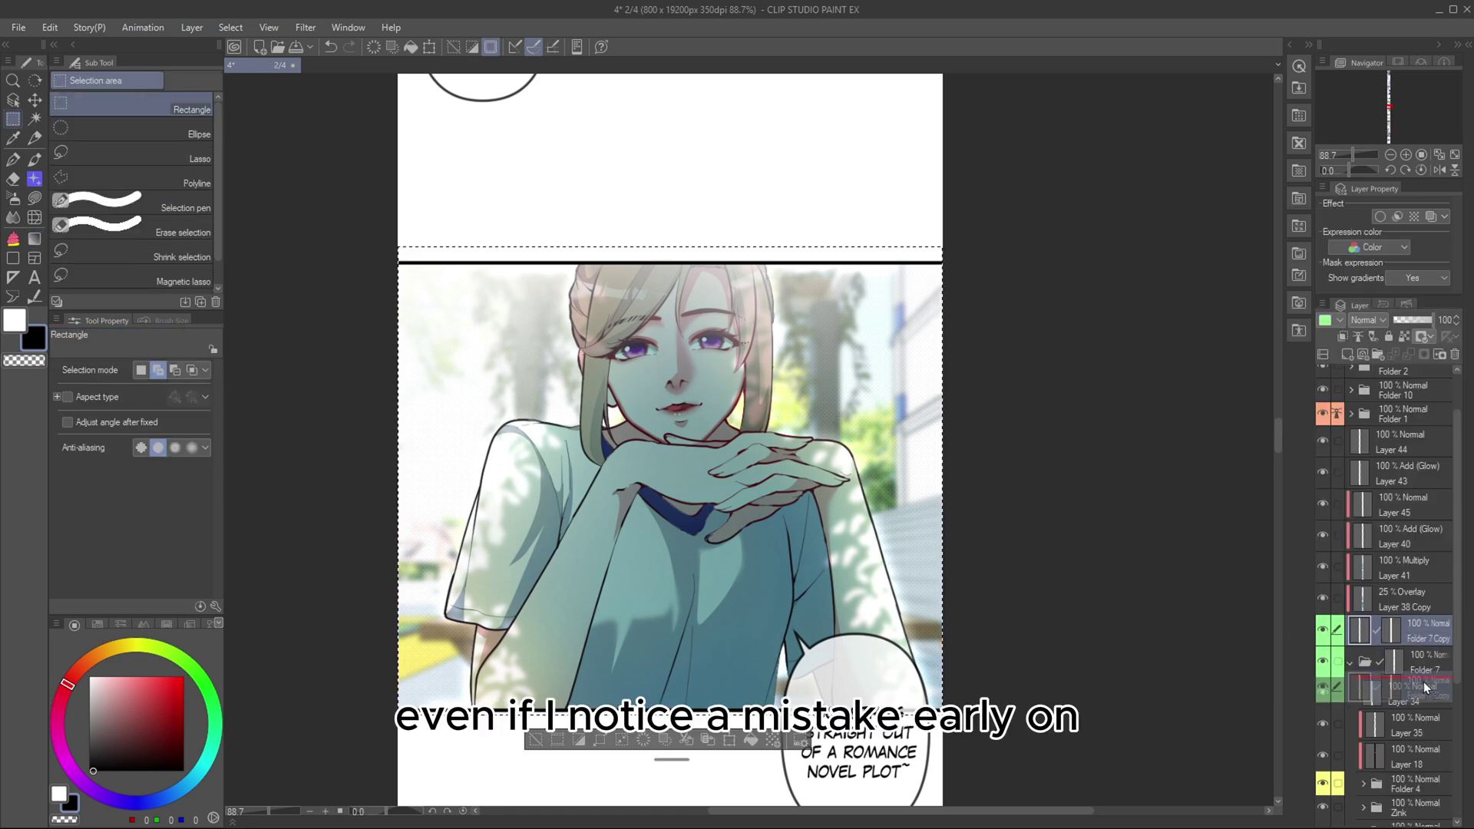
# Step: Reshape the shirt's shoulder on the merged Folder 7 copy with Liquify at brush size 120, mirroring the canvas to check it
pyautogui.click(34, 217)
pyautogui.press('h')
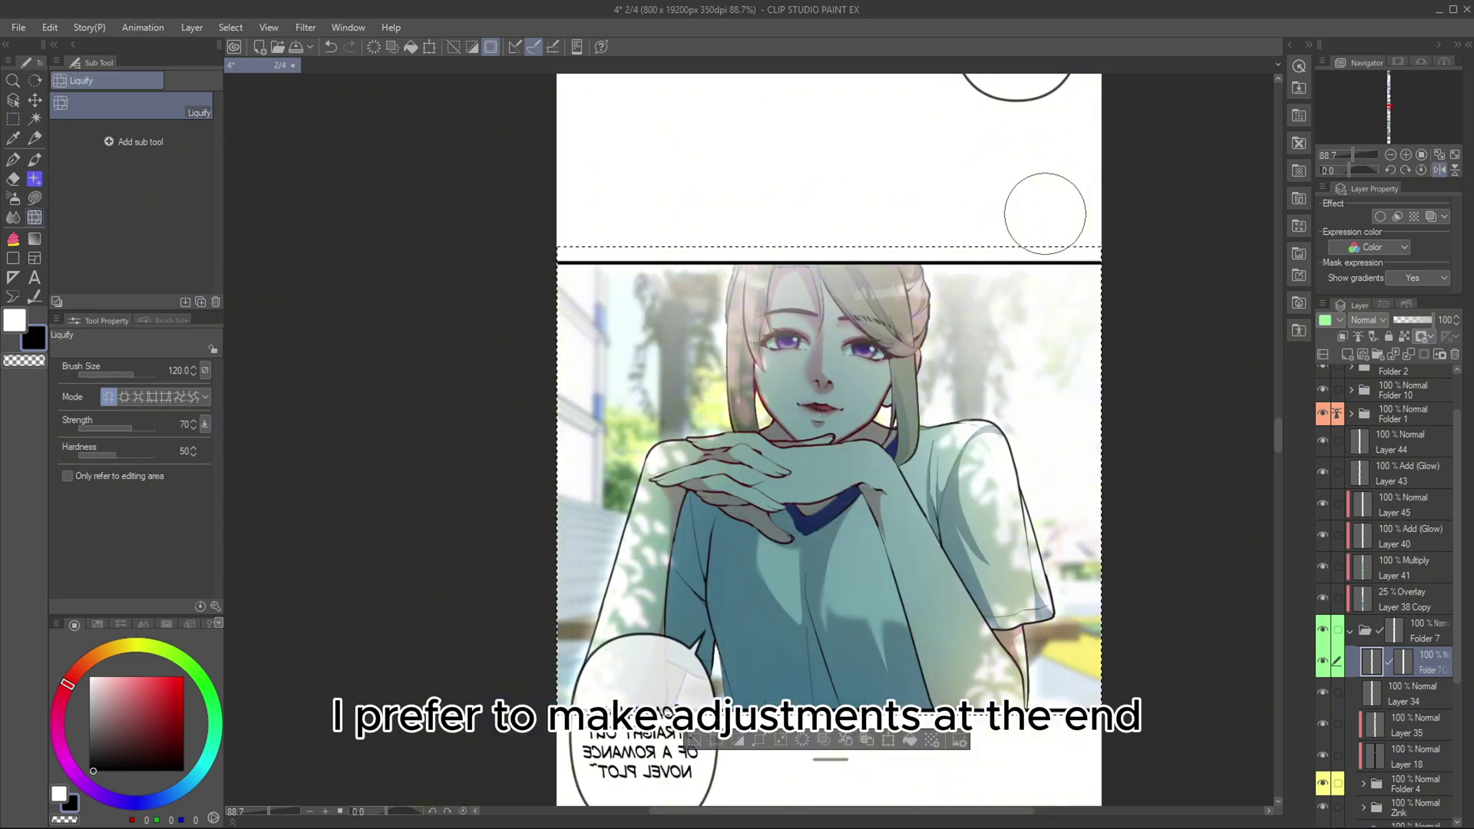
pyautogui.moveTo(989, 422)
pyautogui.mouseDown()
pyautogui.moveTo(967, 424)
pyautogui.moveTo(976, 451)
pyautogui.mouseUp()
pyautogui.hotkey('ctrl', 'z')
pyautogui.press('h')
pyautogui.press('h')
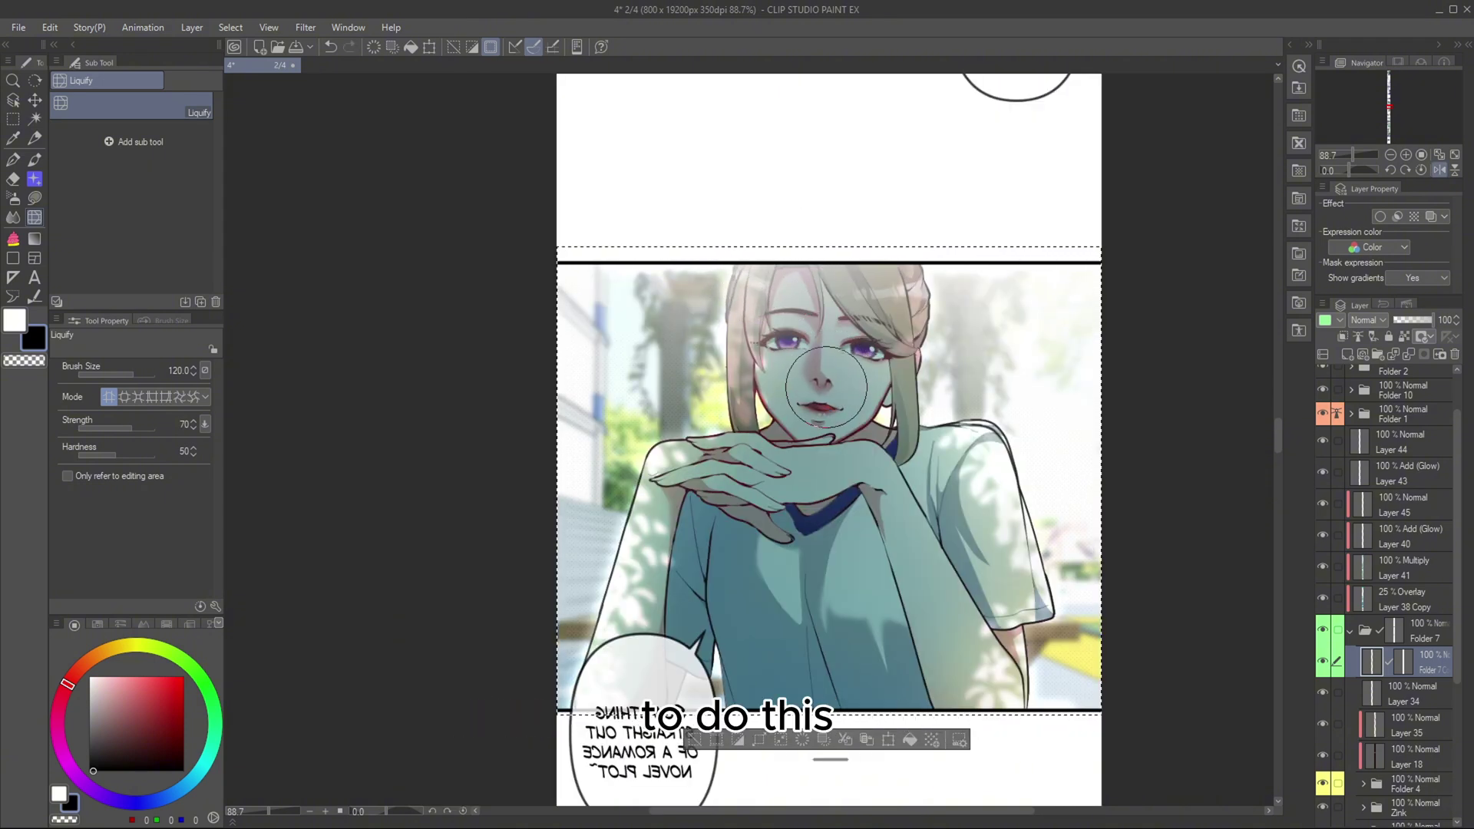
pyautogui.press('h')
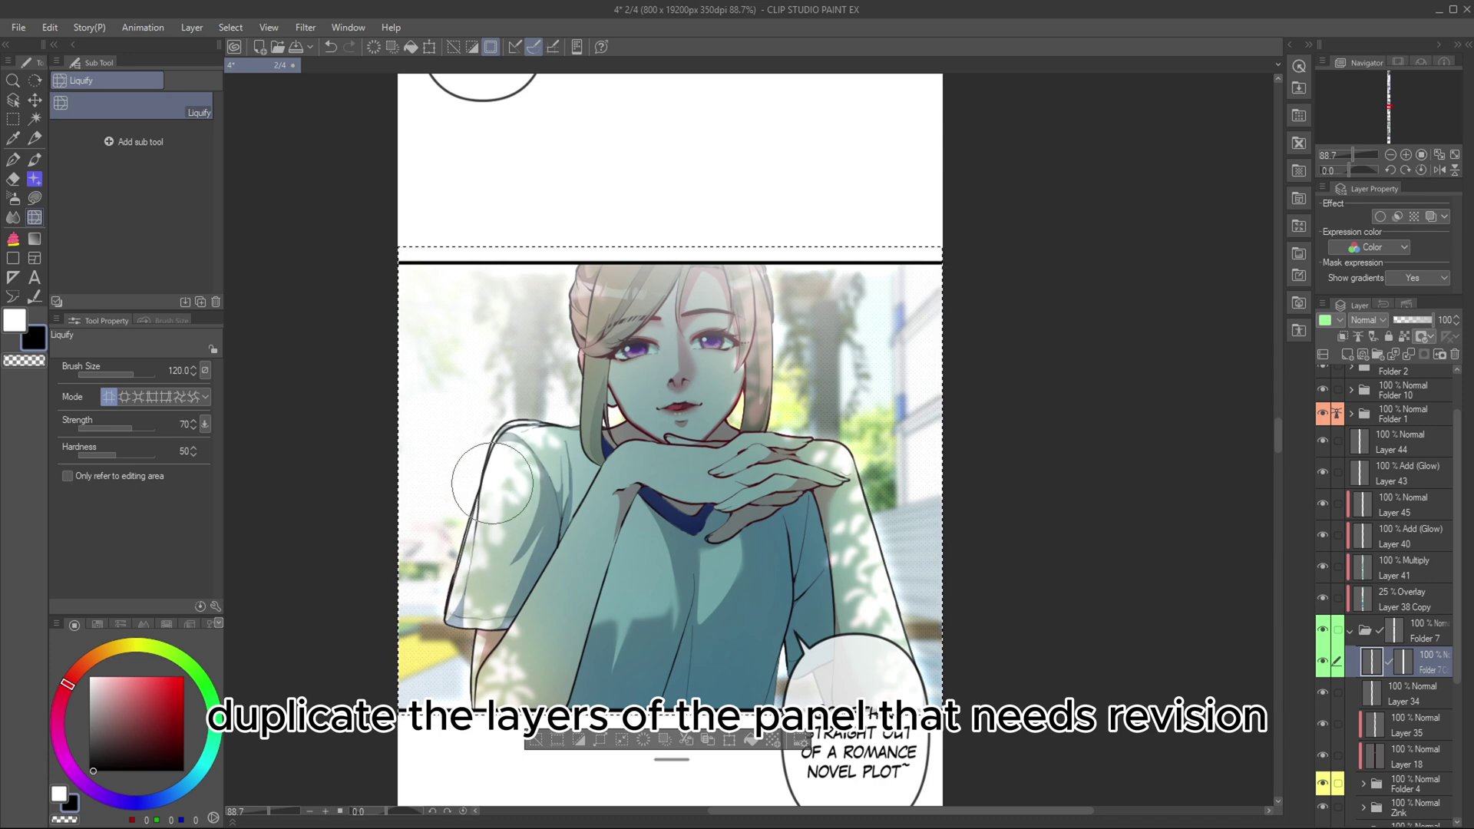
# Step: Hide the original Folder 4 and Grace folders beneath the merged copy, keeping the merged copy visible
pyautogui.scroll(-3, 1360, 652)
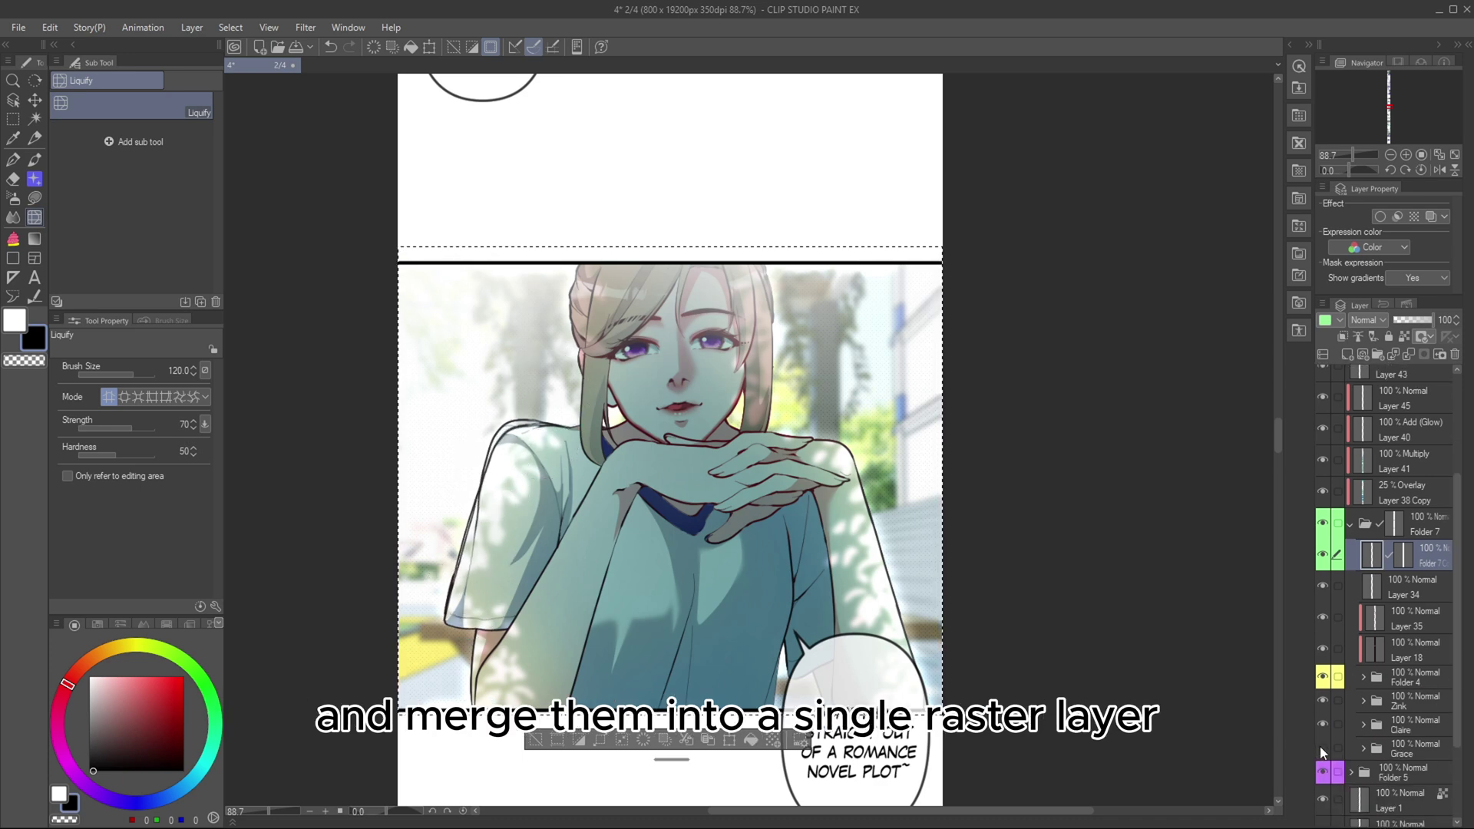
pyautogui.click(1323, 554)
pyautogui.click(1323, 677)
pyautogui.click(1323, 748)
pyautogui.click(1323, 554)
pyautogui.click(1323, 555)
pyautogui.click(1323, 677)
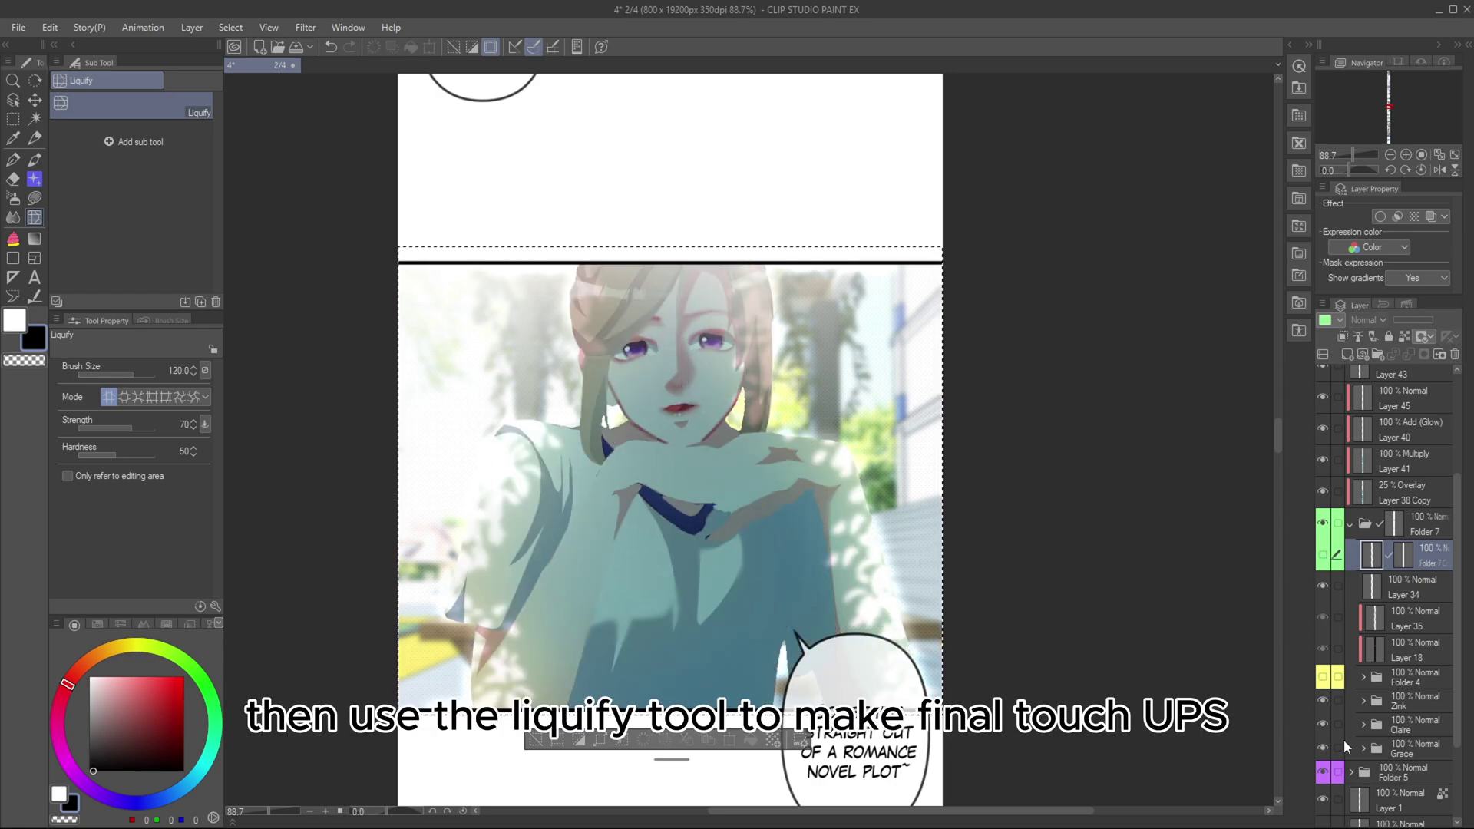
pyautogui.click(1322, 748)
pyautogui.click(1322, 554)
# Step: Check the portrait's proportions in a mirrored view and reduce the Liquify brush size for finer touch-ups
pyautogui.click(1439, 169)
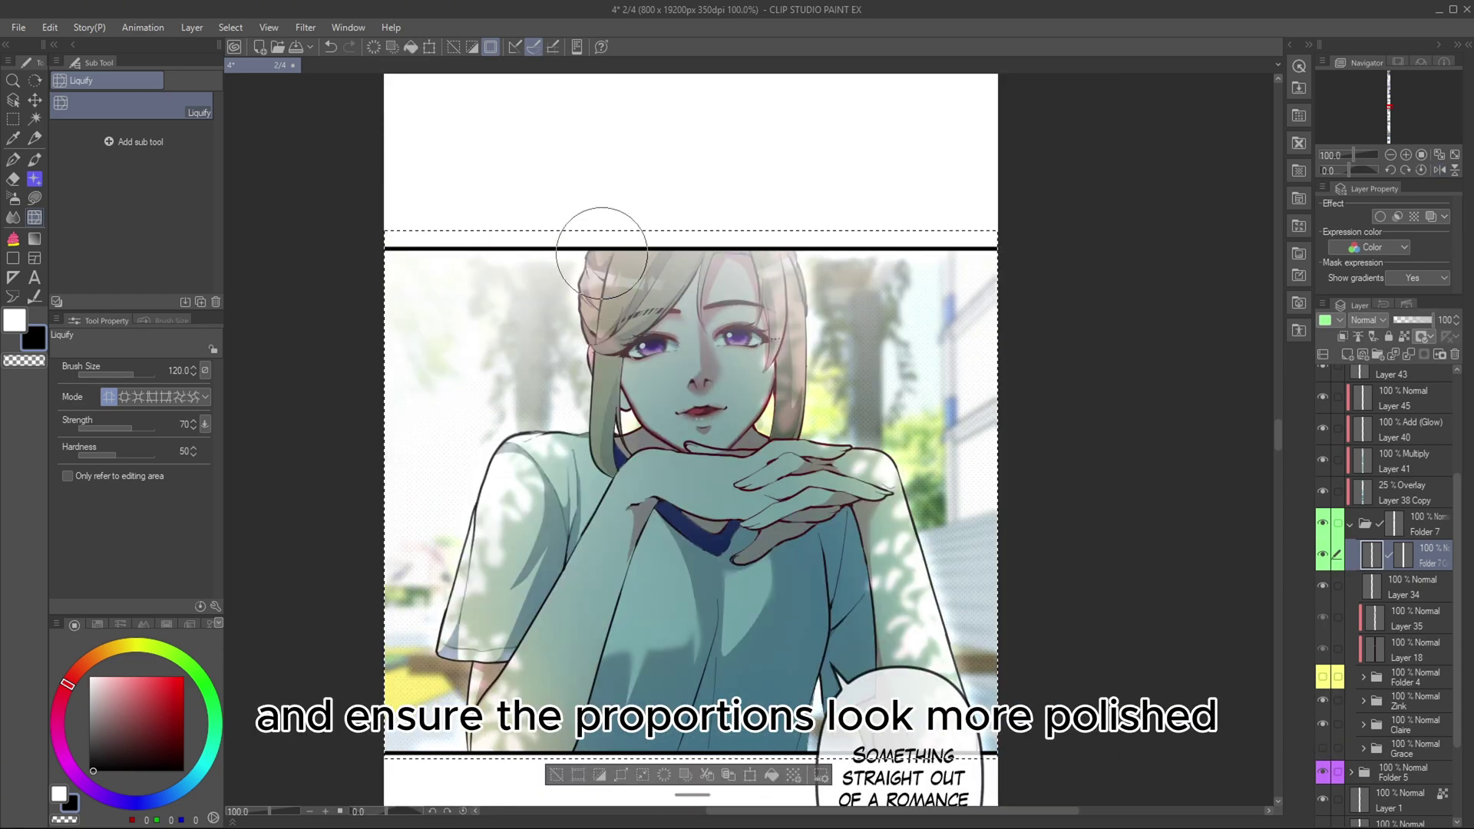
pyautogui.press('[')
pyautogui.press('[')
pyautogui.press('[')
pyautogui.press('[')
pyautogui.press('[')
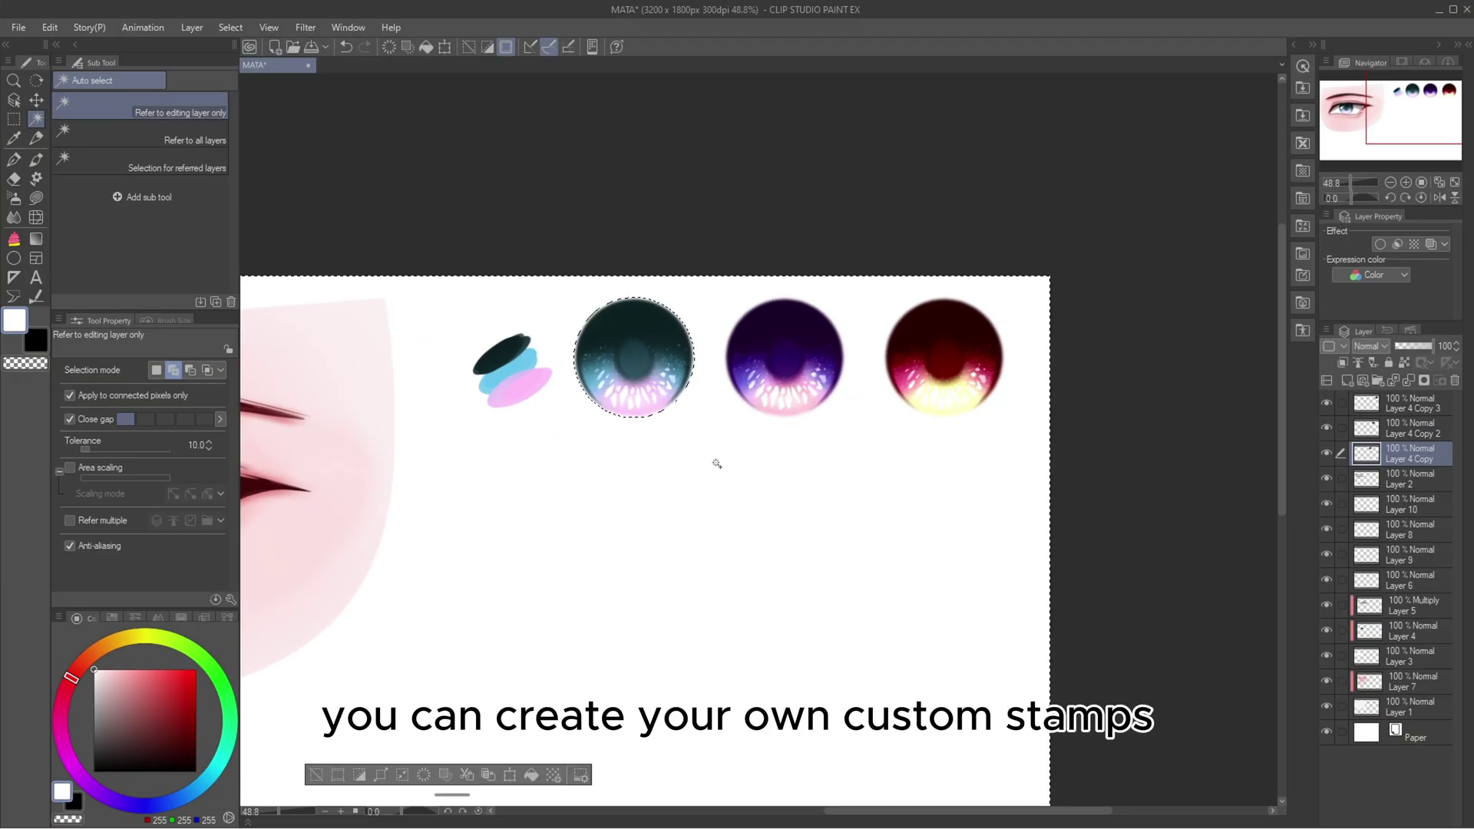
pyautogui.scroll(2, 717, 464)
pyautogui.click(230, 27)
pyautogui.click(327, 111)
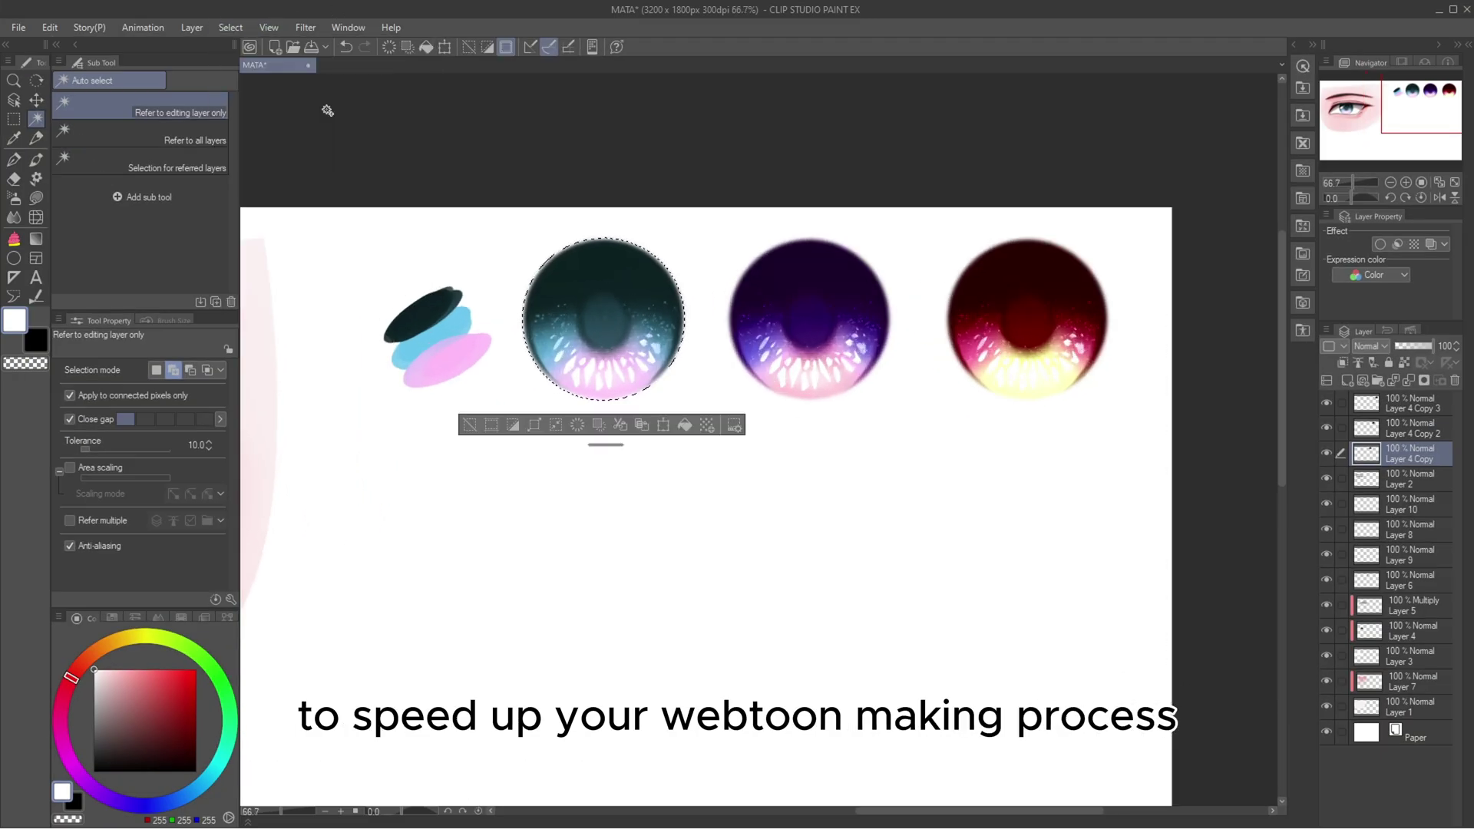
pyautogui.click(51, 27)
pyautogui.moveTo(178, 400)
pyautogui.click(327, 400)
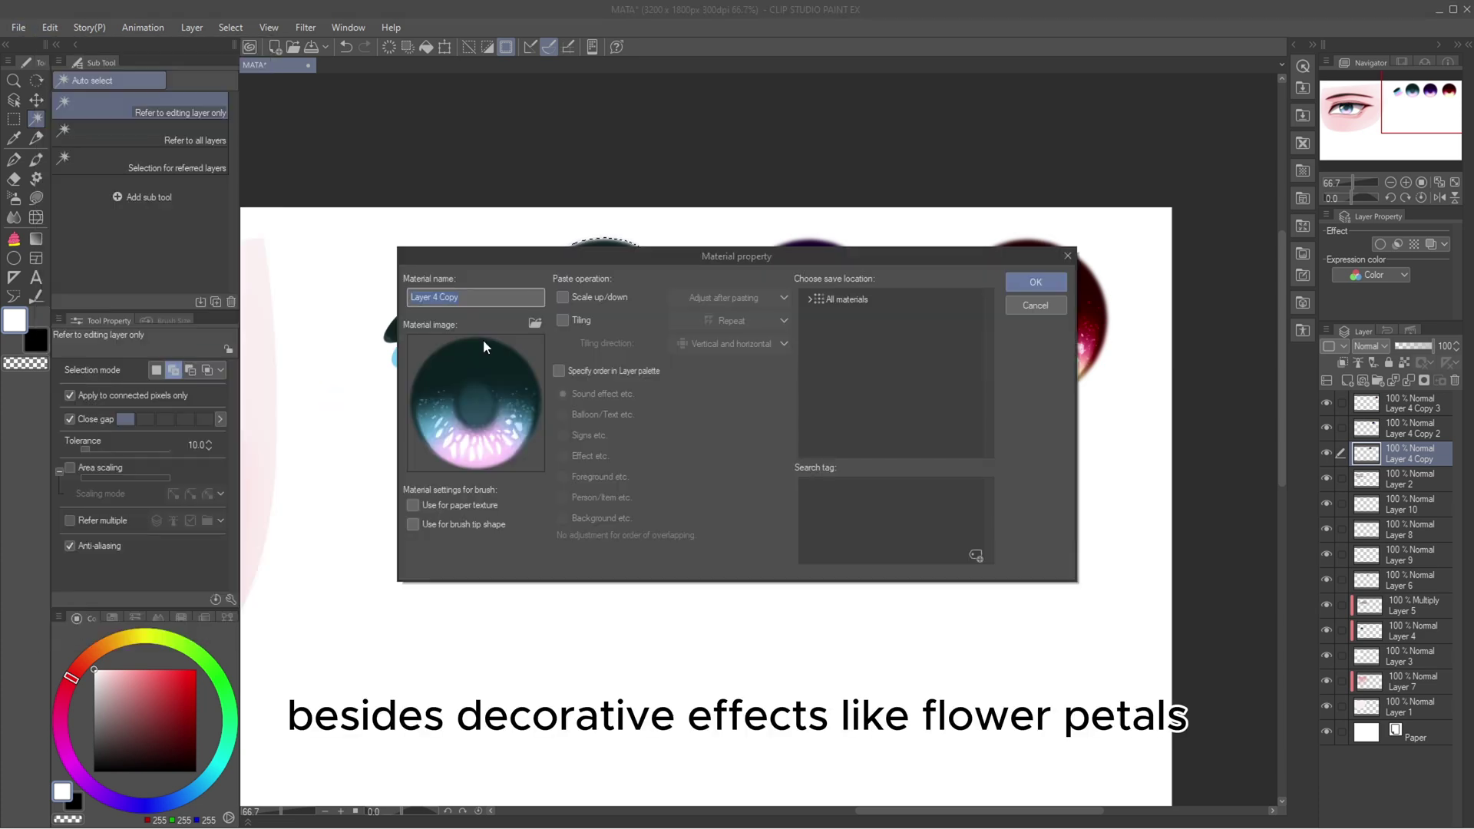
pyautogui.write('Blue')
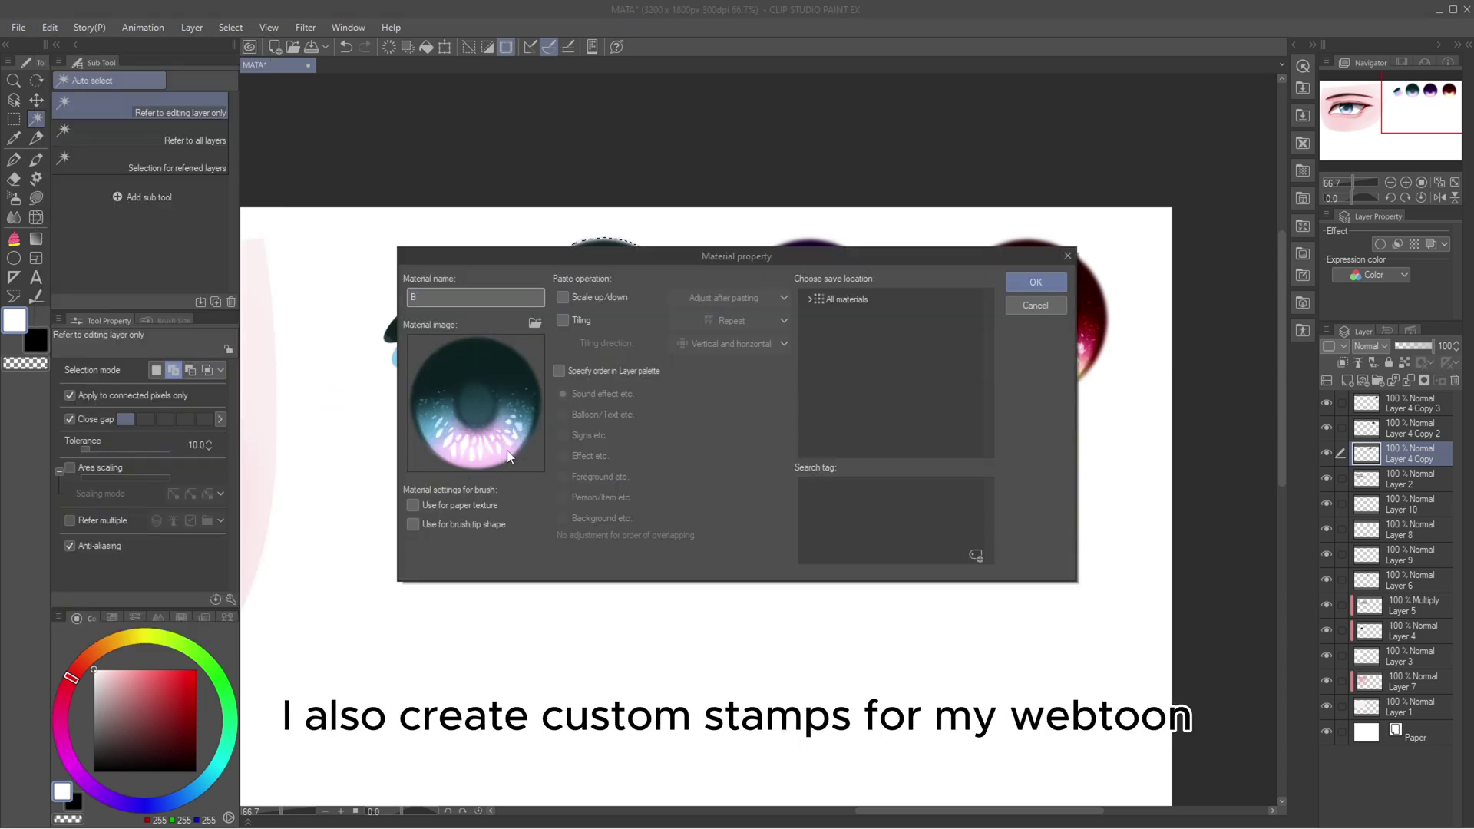
pyautogui.click(1035, 310)
pyautogui.hotkey('ctrl', 'd')
# Step: Select the purple iris on Layer 4 Copy 2 by inverting the selection of the empty area around it
pyautogui.click(1399, 434)
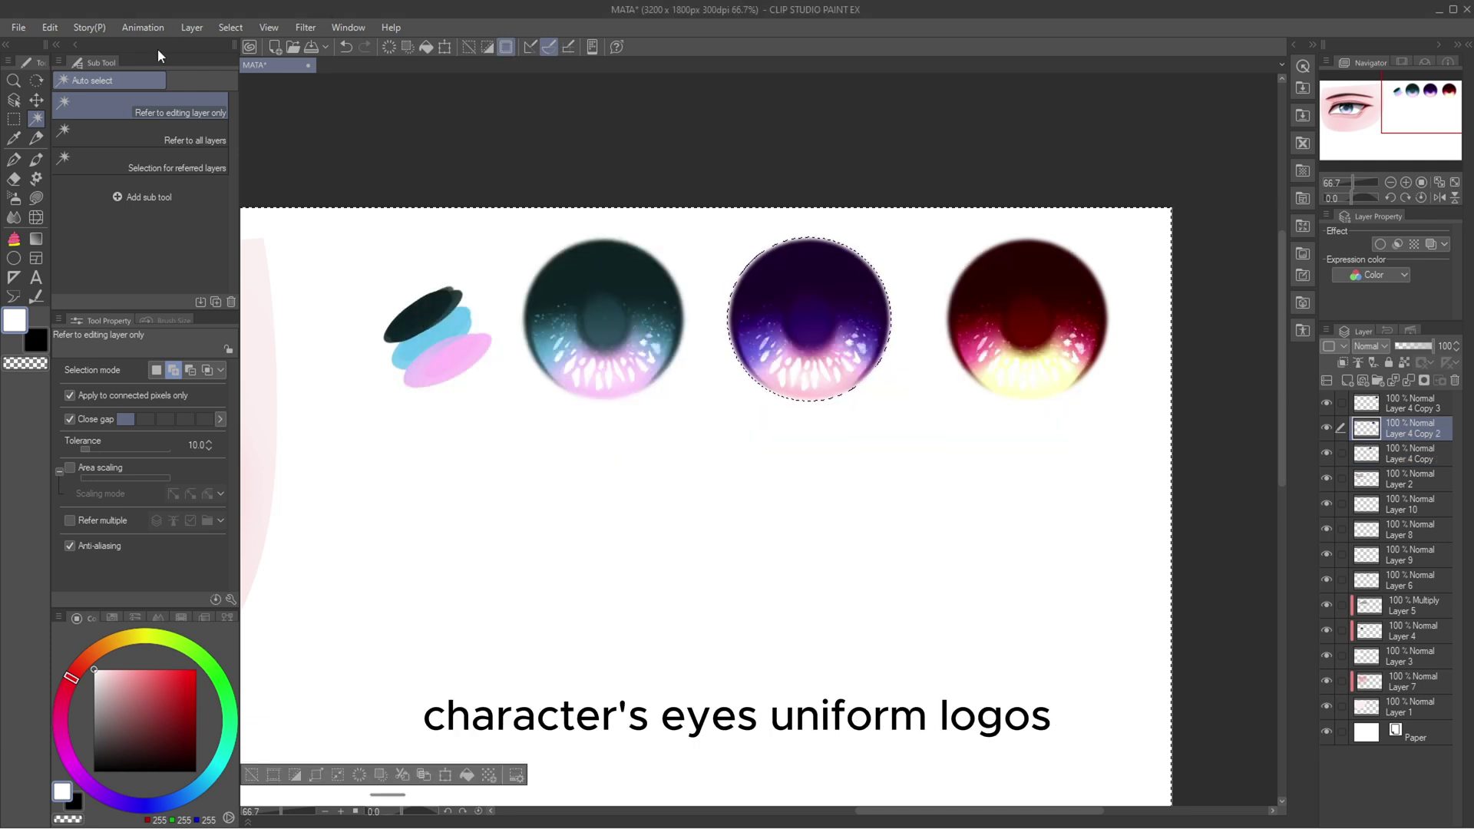
pyautogui.click(231, 27)
pyautogui.click(361, 109)
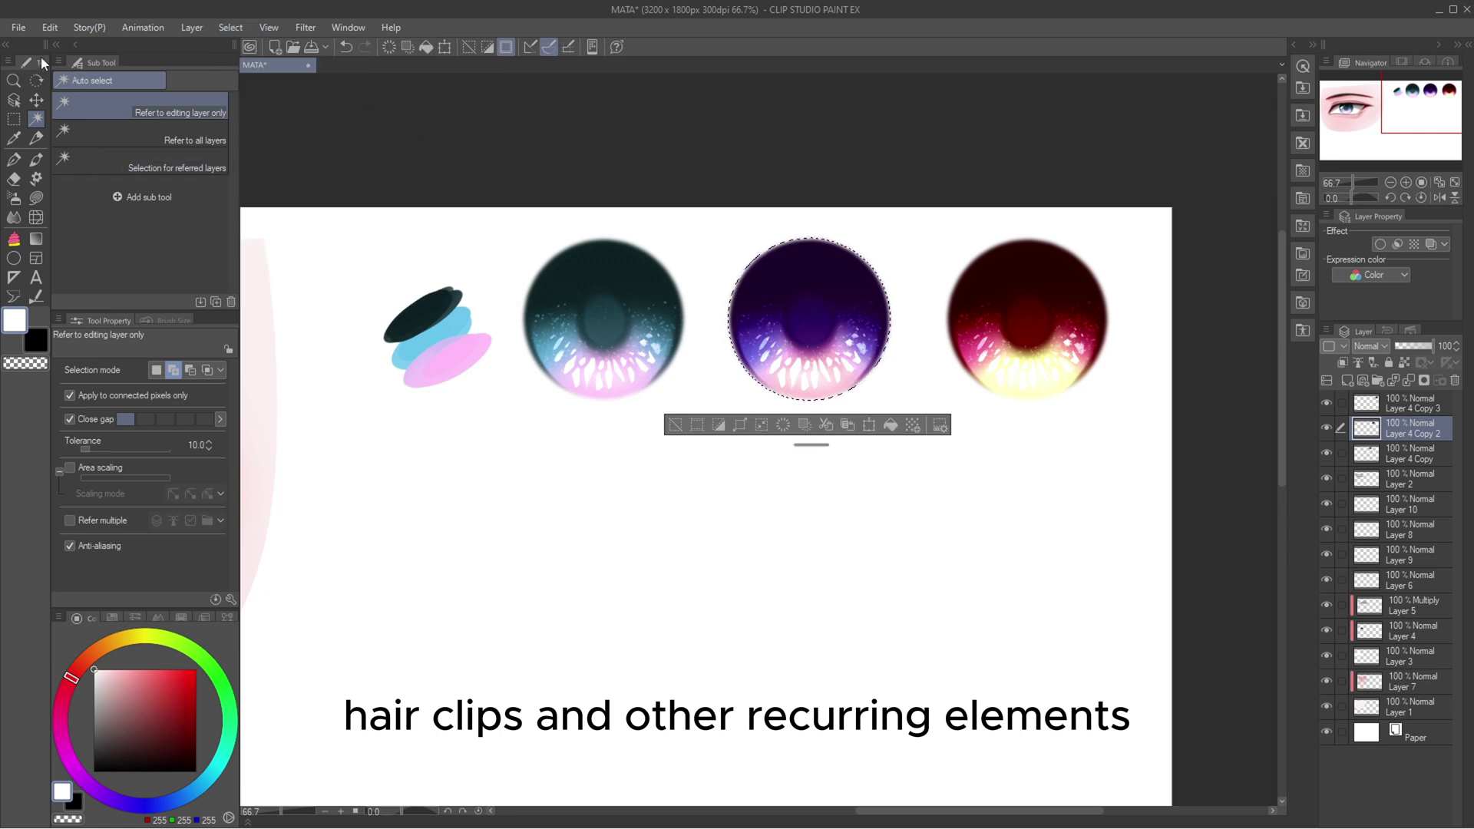
# Step: Register the purple iris as an image material named EYES for use as a brush tip shape, and clear the selection
pyautogui.click(50, 28)
pyautogui.moveTo(154, 372)
pyautogui.click(313, 376)
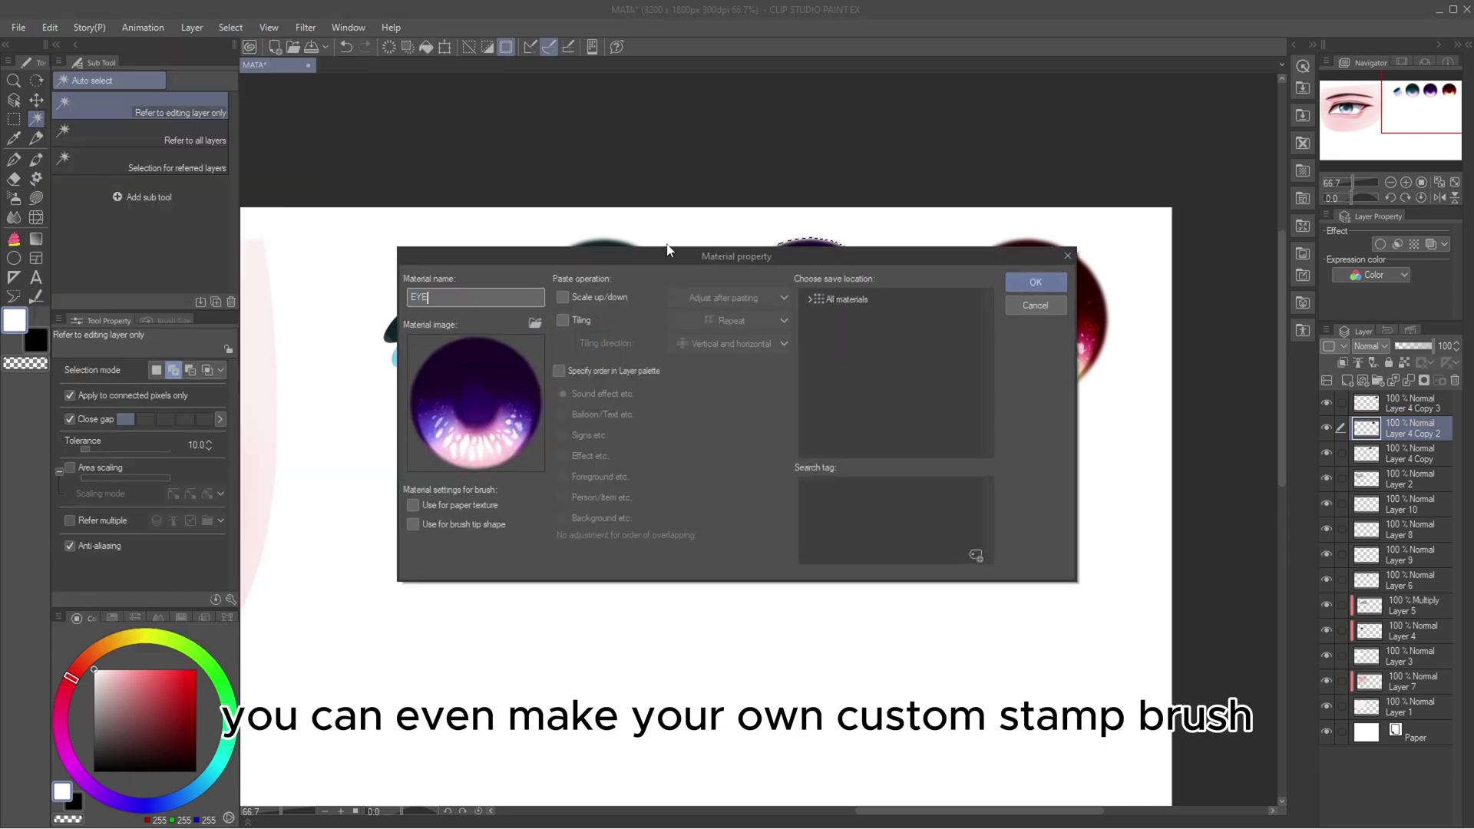
pyautogui.click(839, 299)
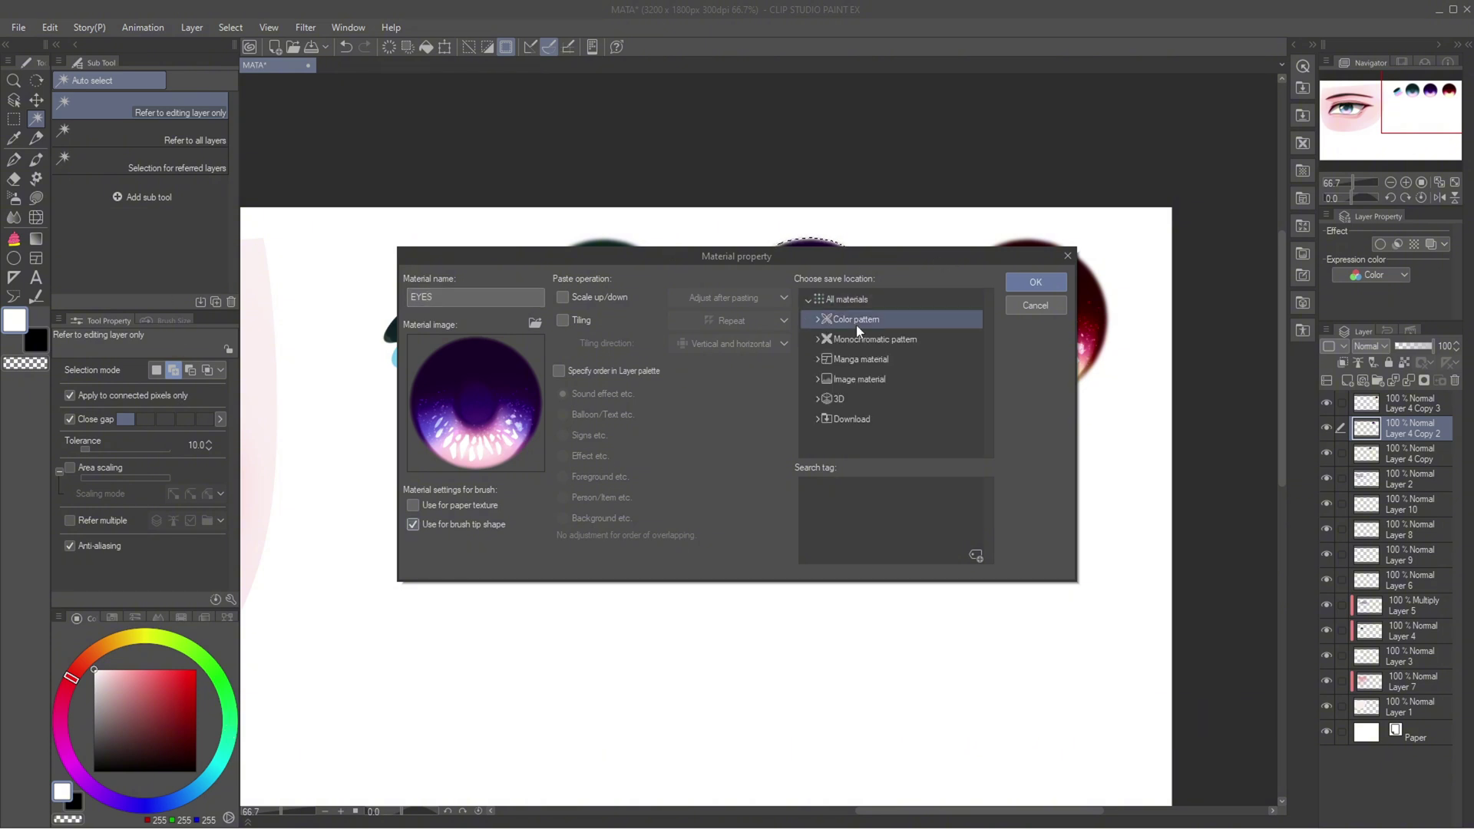
pyautogui.click(844, 321)
pyautogui.click(851, 339)
pyautogui.click(1039, 287)
pyautogui.hotkey('ctrl', 'd')
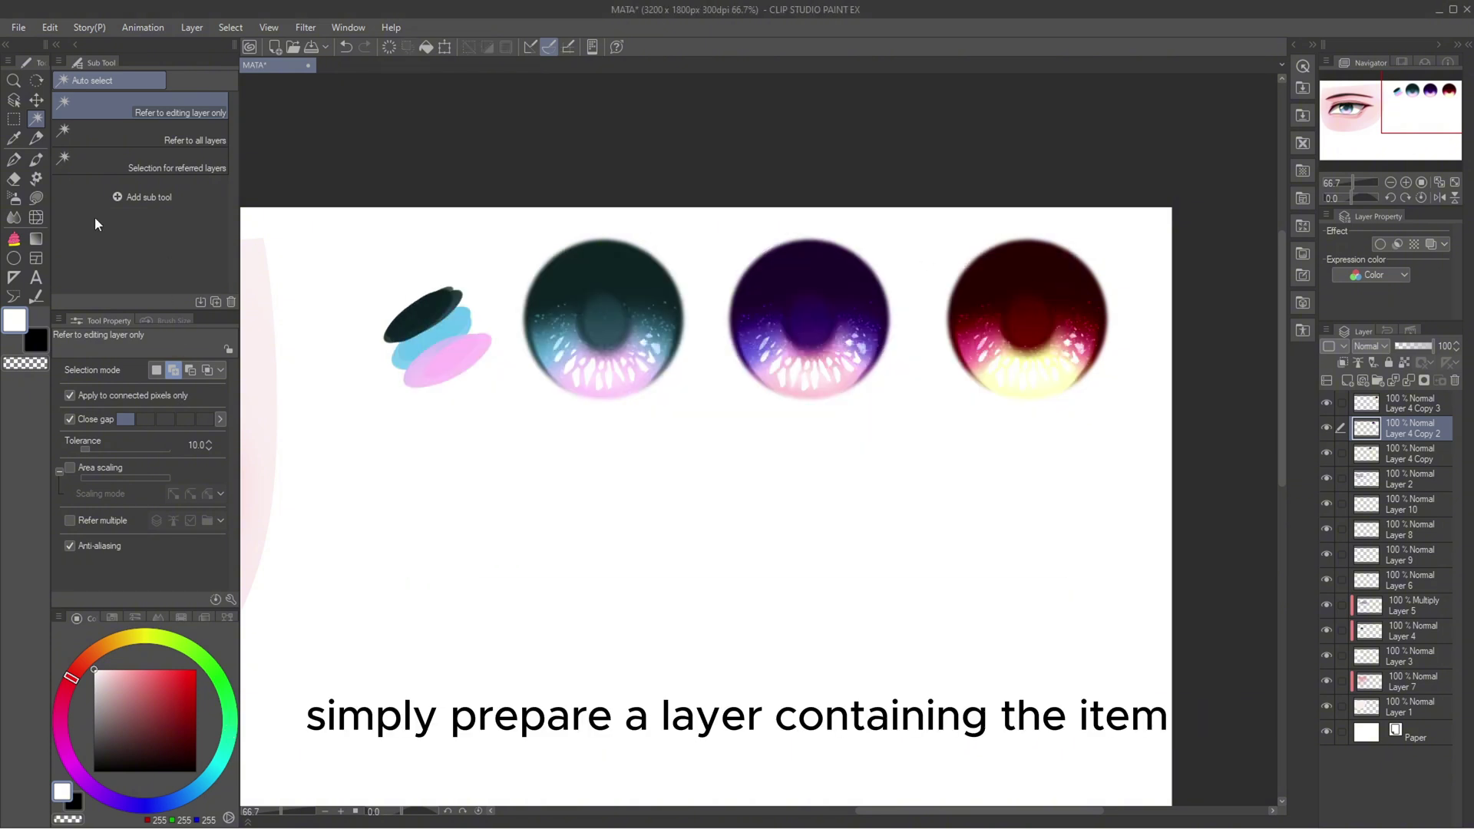
# Step: Duplicate the BLUE EYES stamp brush in the Mata group under the name EYES 2
pyautogui.click(36, 179)
pyautogui.scroll(-2, 164, 203)
pyautogui.rightClick(170, 255)
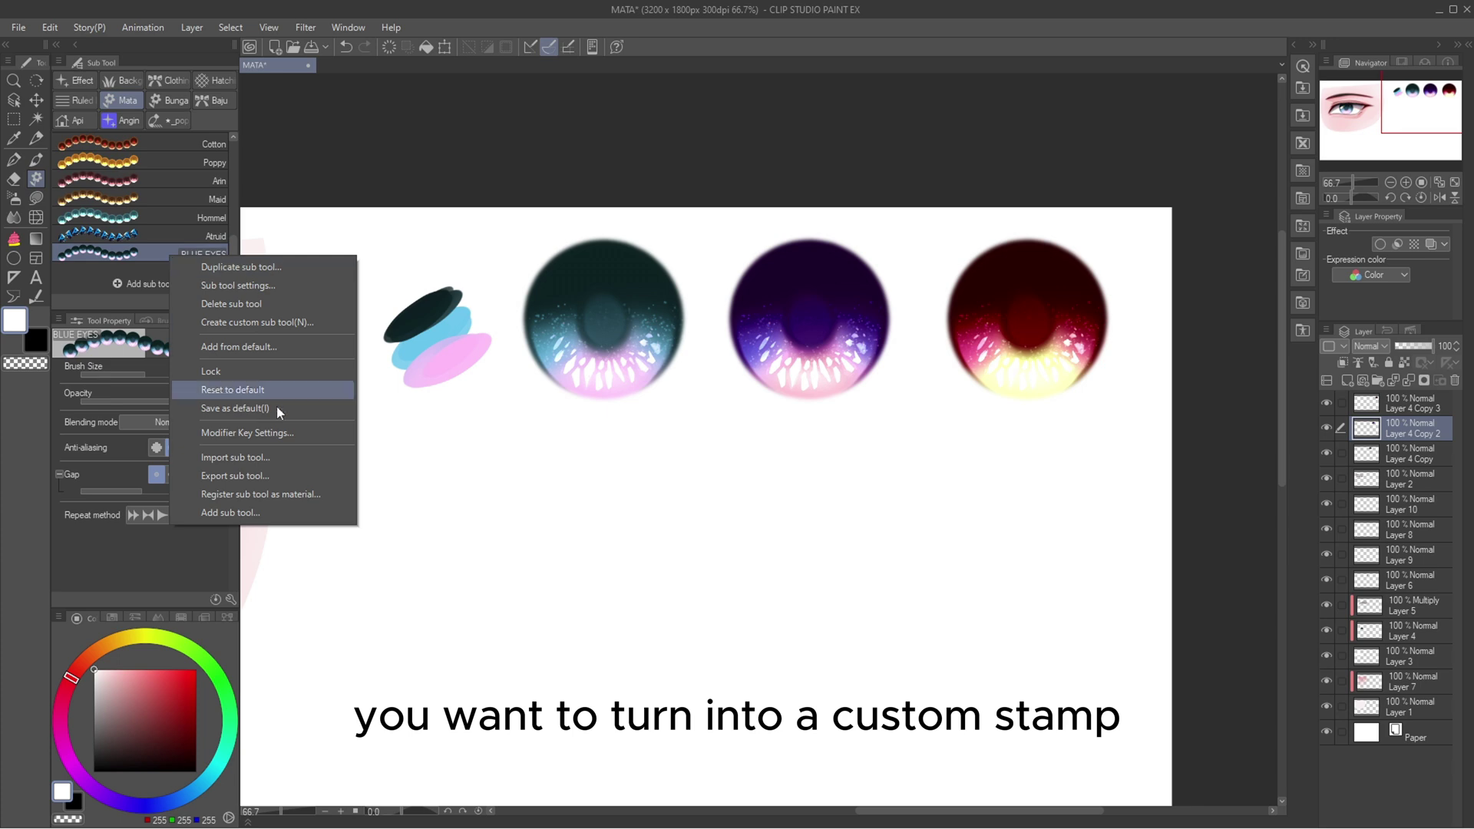
pyautogui.click(286, 267)
pyautogui.click(500, 290)
pyautogui.press('BackSpace')
pyautogui.press('BackSpace')
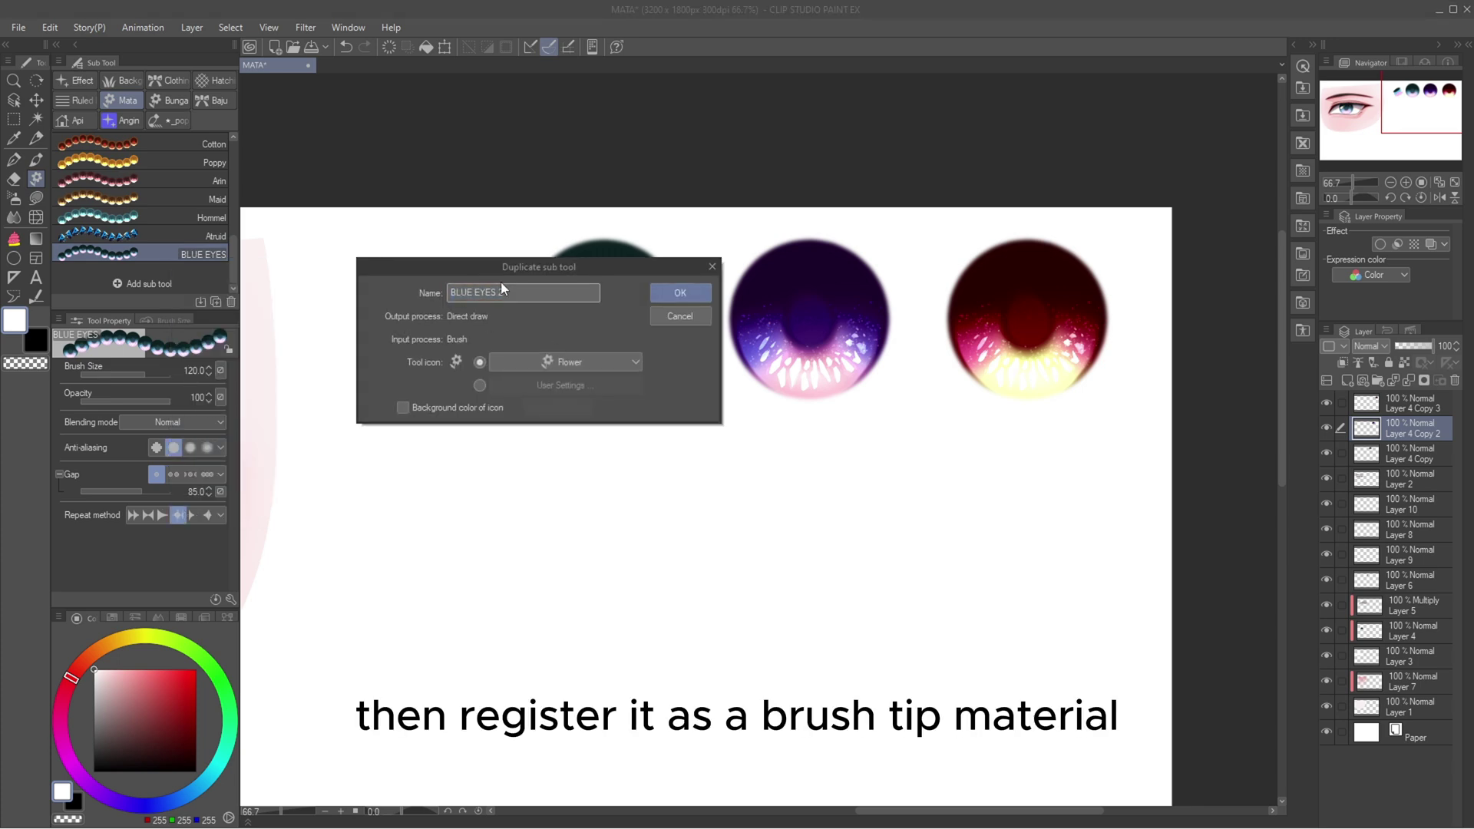
pyautogui.click(695, 299)
# Step: Replace the brush tip of EYES 2 with the purple EYES material, found by searching for "eye"
pyautogui.click(231, 599)
pyautogui.click(969, 528)
pyautogui.click(1191, 551)
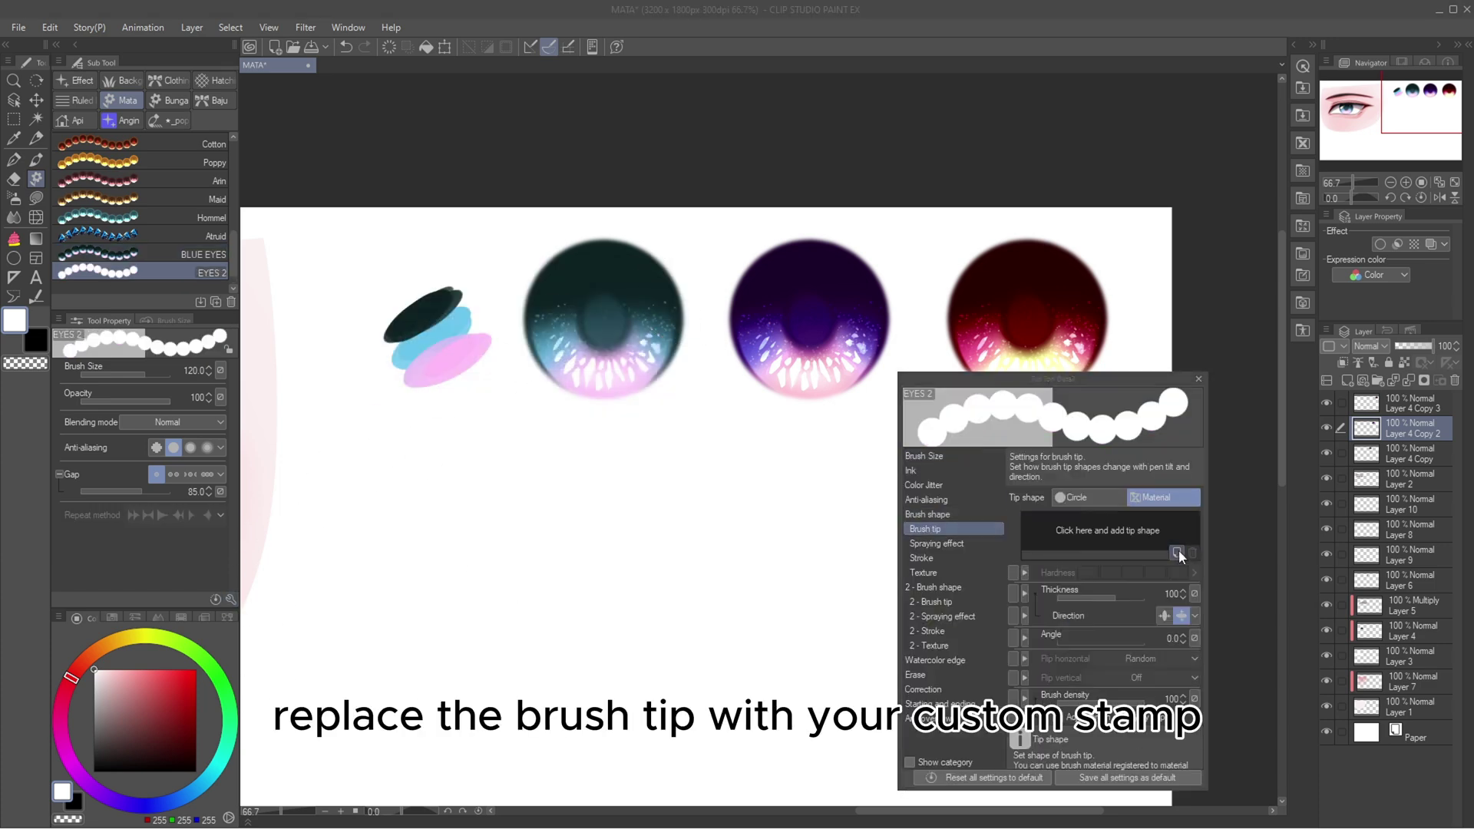
pyautogui.click(1177, 553)
pyautogui.write('eye')
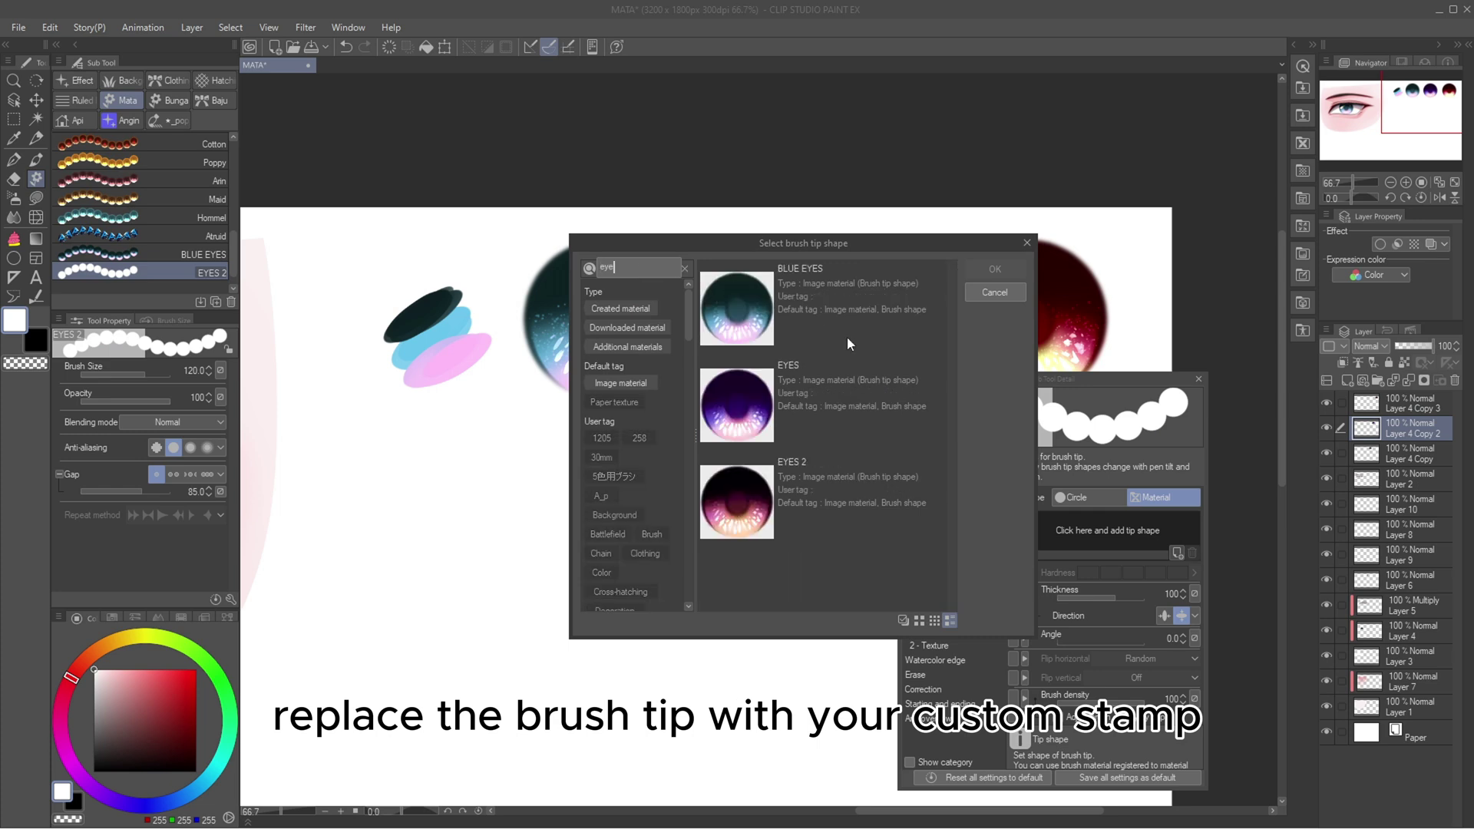
pyautogui.click(759, 407)
pyautogui.doubleClick(759, 407)
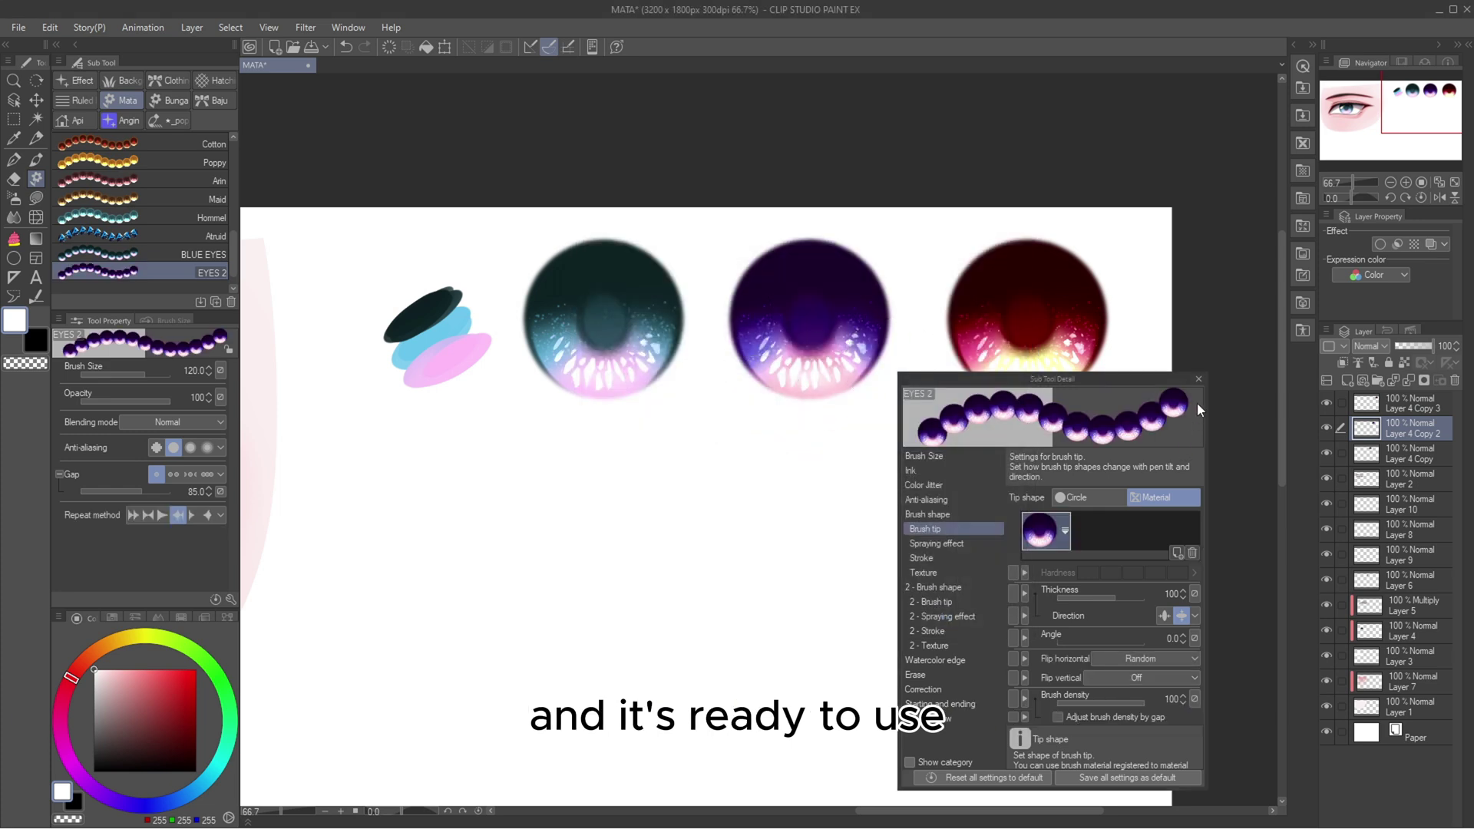
pyautogui.click(1198, 378)
# Step: Stamp five purple irises with EYES 2 in the blank area below the iris samples, and switch to the BLUE EYES brush
pyautogui.scroll(-2, 726, 246)
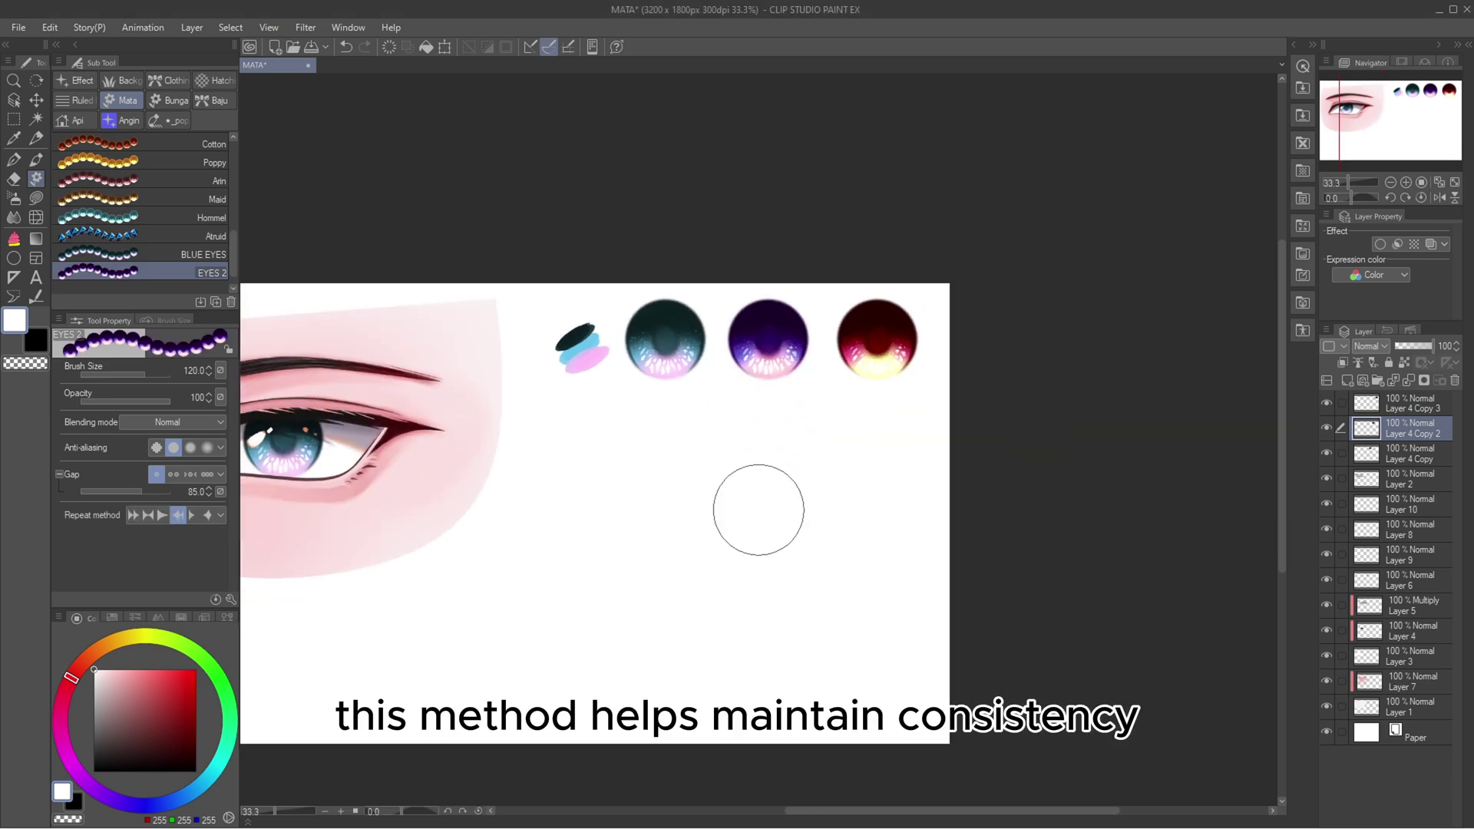
pyautogui.click(772, 503)
pyautogui.click(645, 460)
pyautogui.click(665, 599)
pyautogui.click(832, 595)
pyautogui.click(526, 549)
pyautogui.click(164, 256)
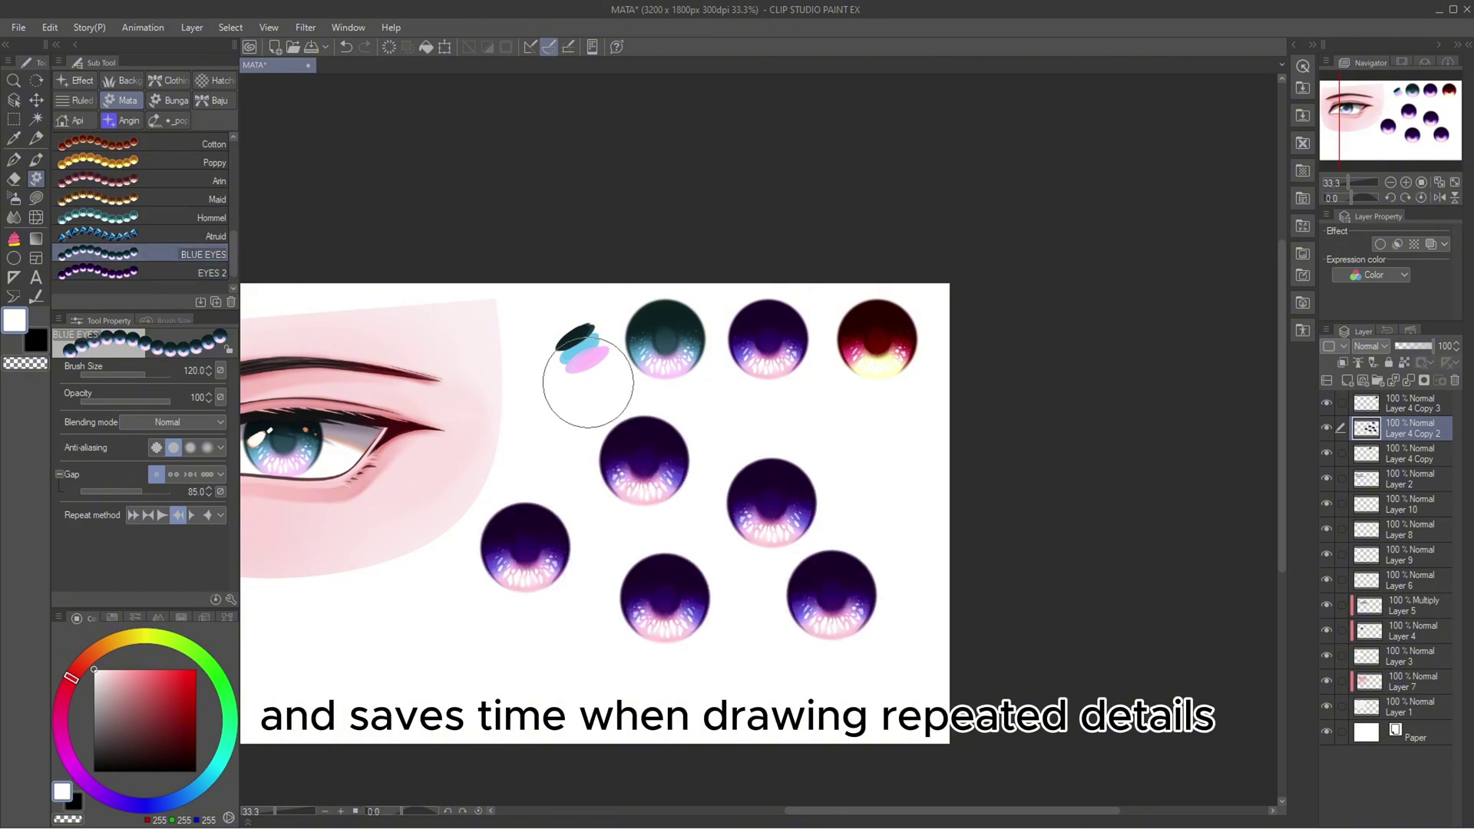
# Step: Stamp six blue-green irises with the BLUE EYES brush around the purple irises on the canvas
pyautogui.click(501, 419)
pyautogui.click(411, 483)
pyautogui.click(437, 588)
pyautogui.click(557, 663)
pyautogui.click(916, 441)
pyautogui.scroll(-1, 884, 419)
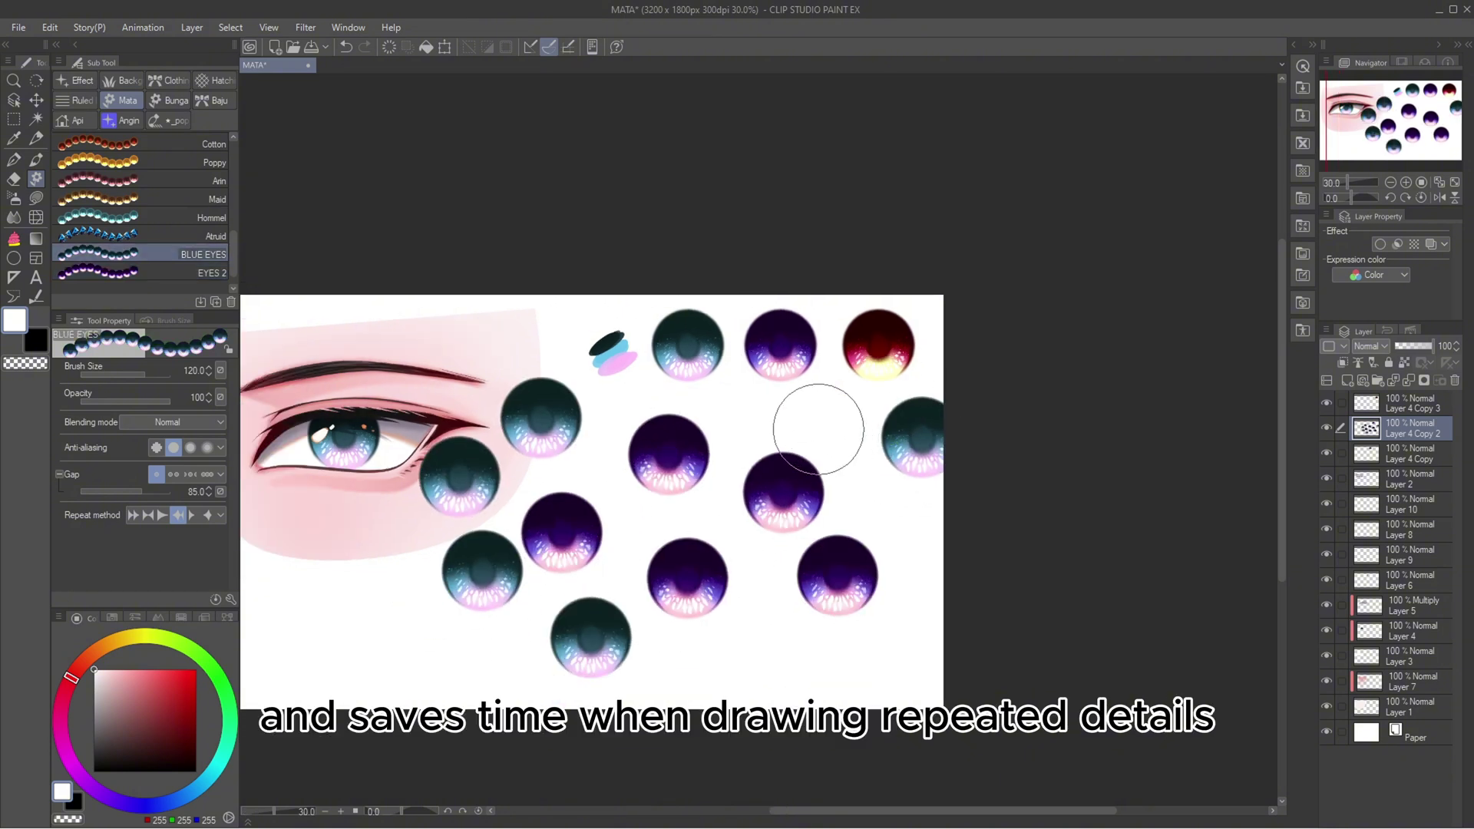
pyautogui.click(818, 393)
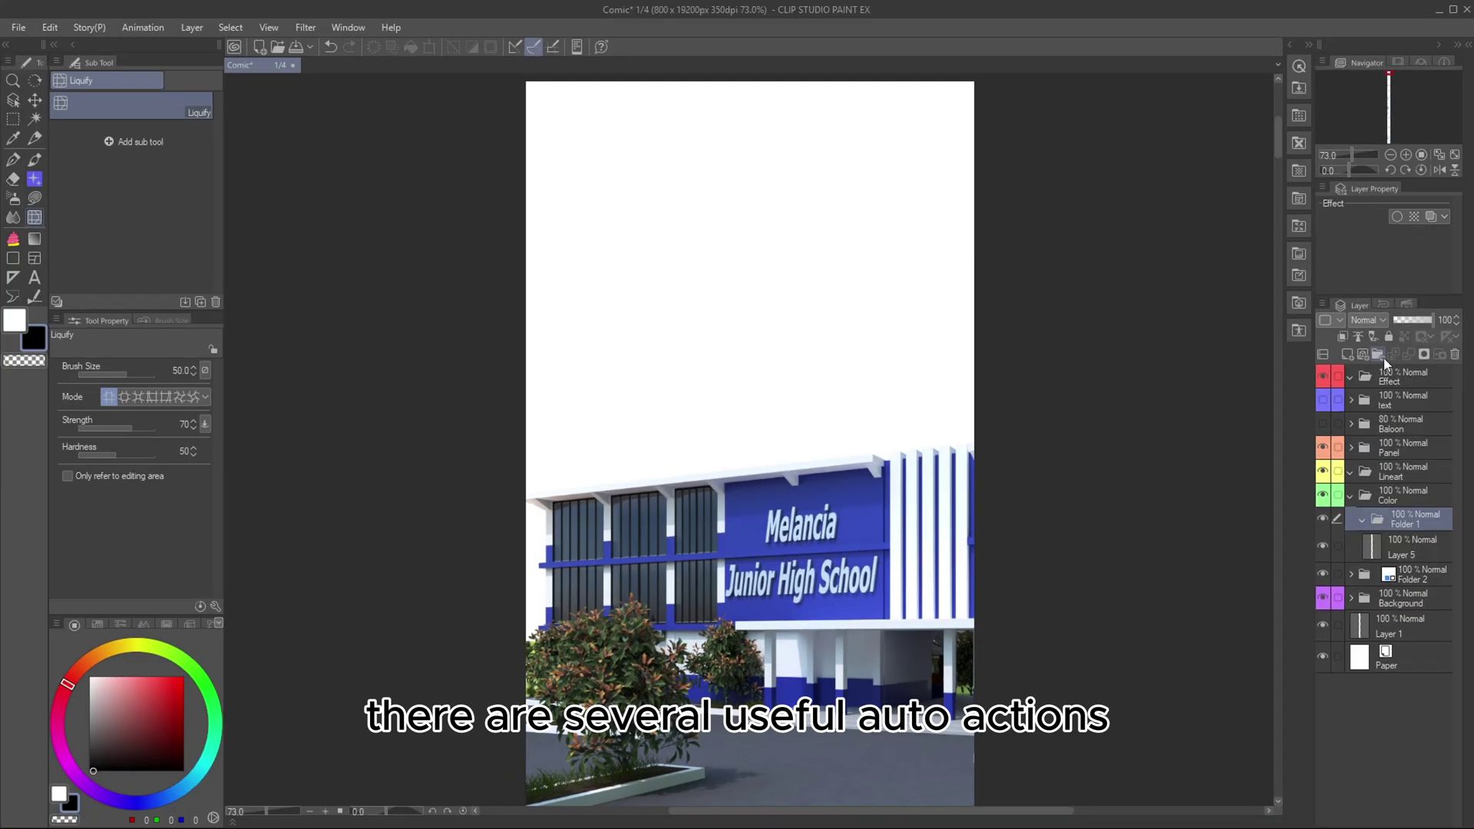
# Step: Rename the folder above Layer 5 as Skin, and add two folders above it named Clothing and Hair
pyautogui.doubleClick(1441, 529)
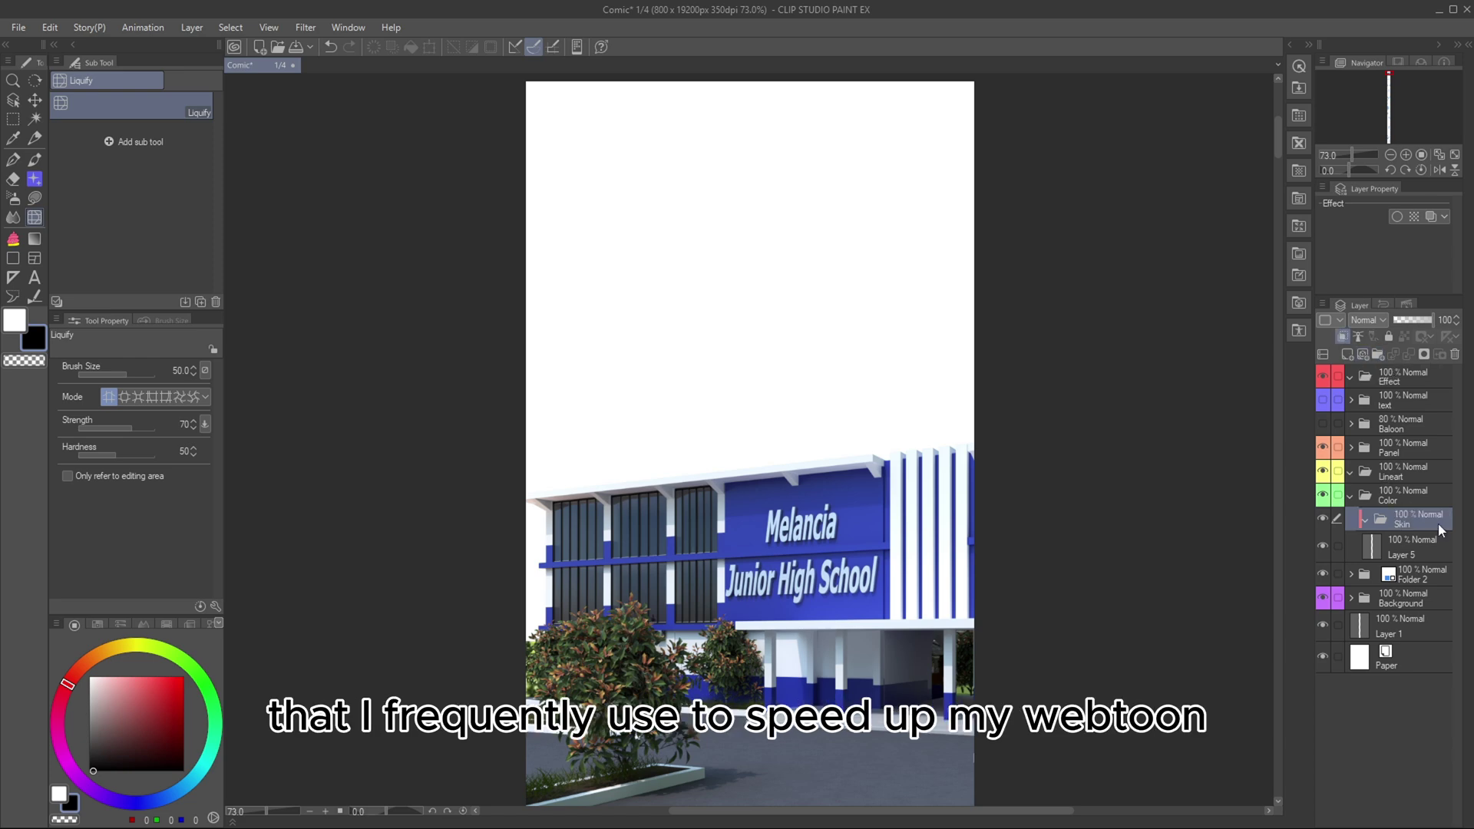
pyautogui.click(1380, 355)
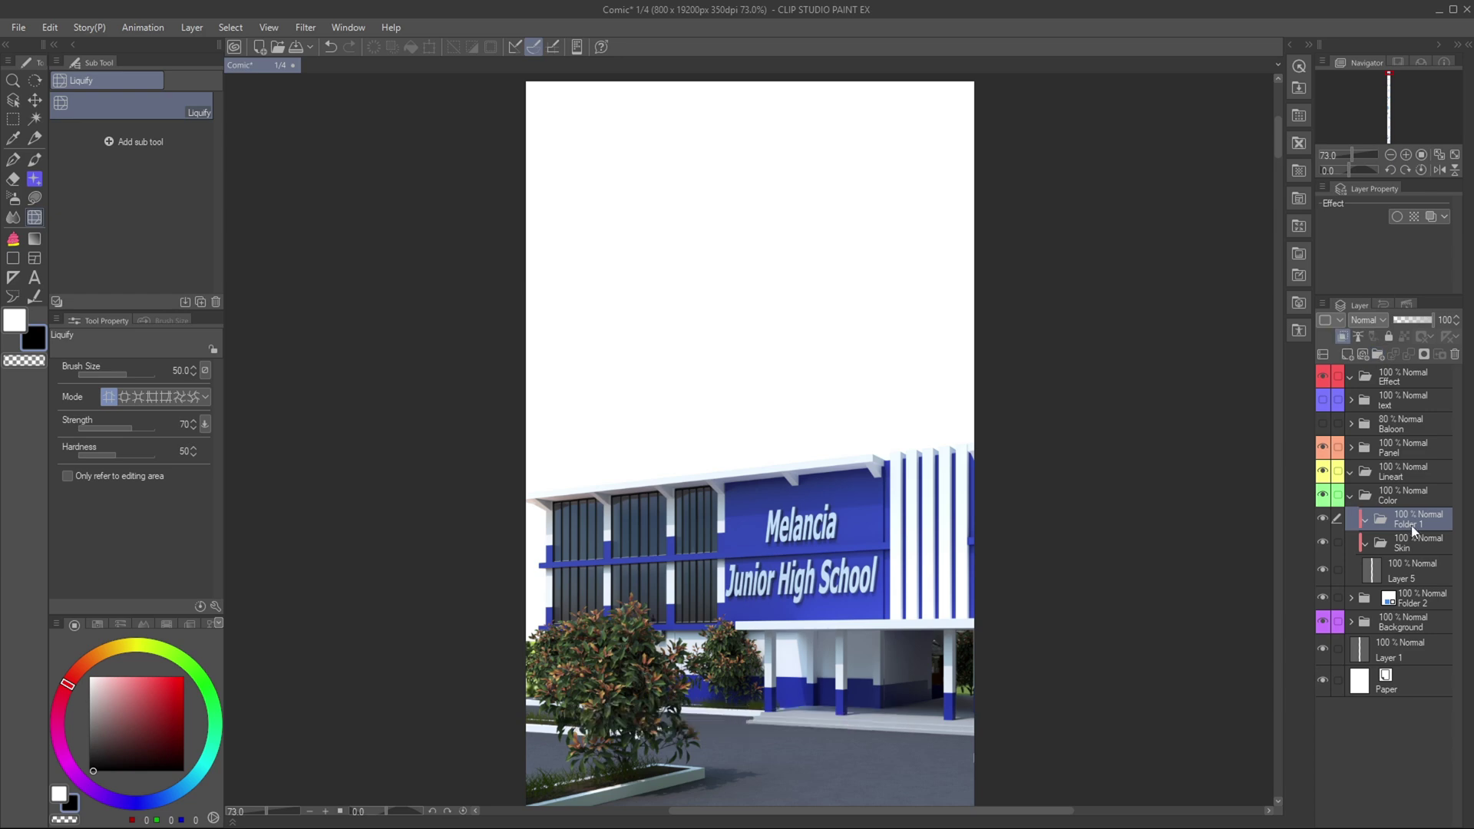
pyautogui.doubleClick(1413, 526)
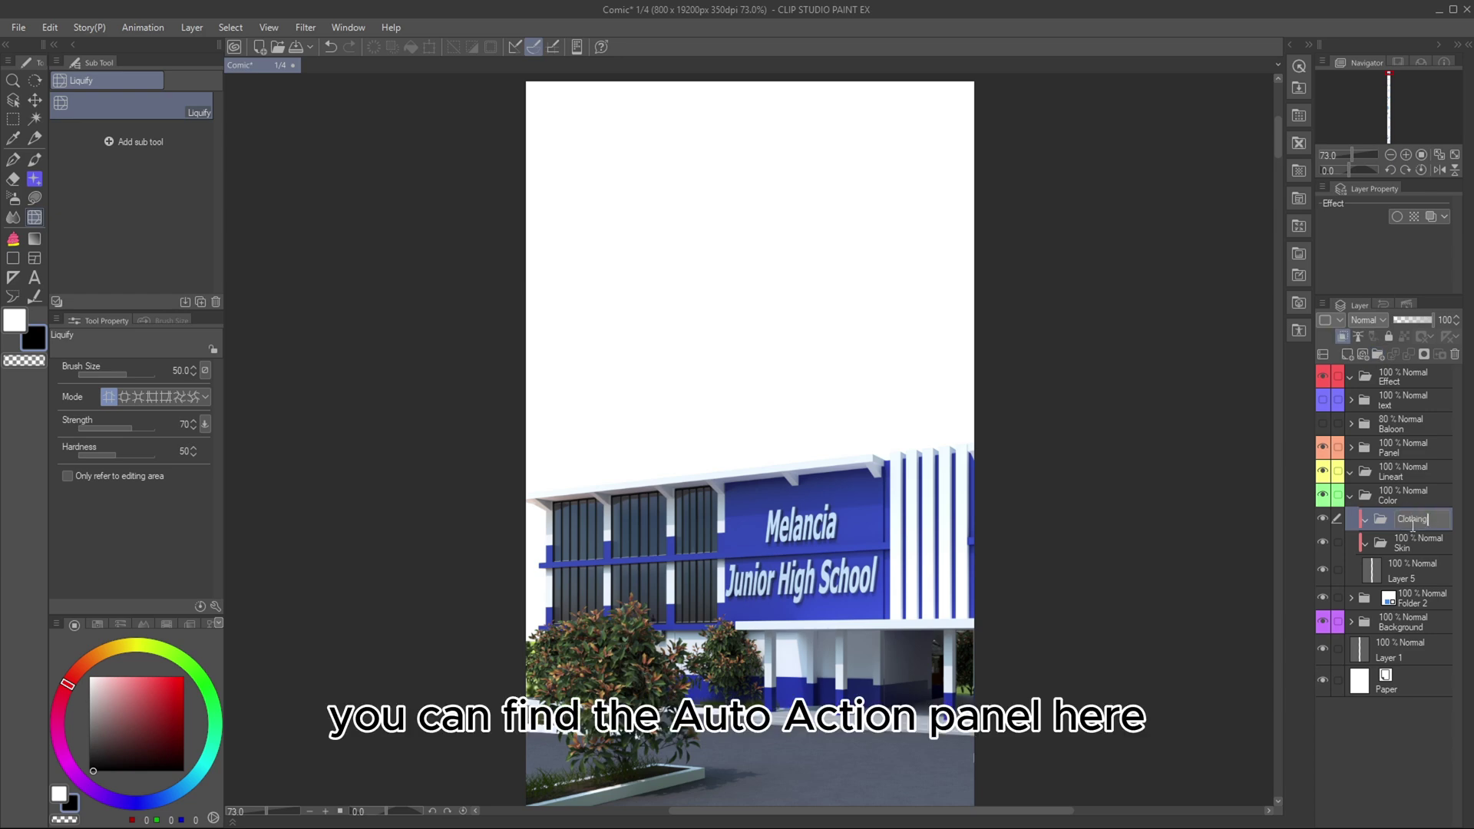
pyautogui.click(1380, 356)
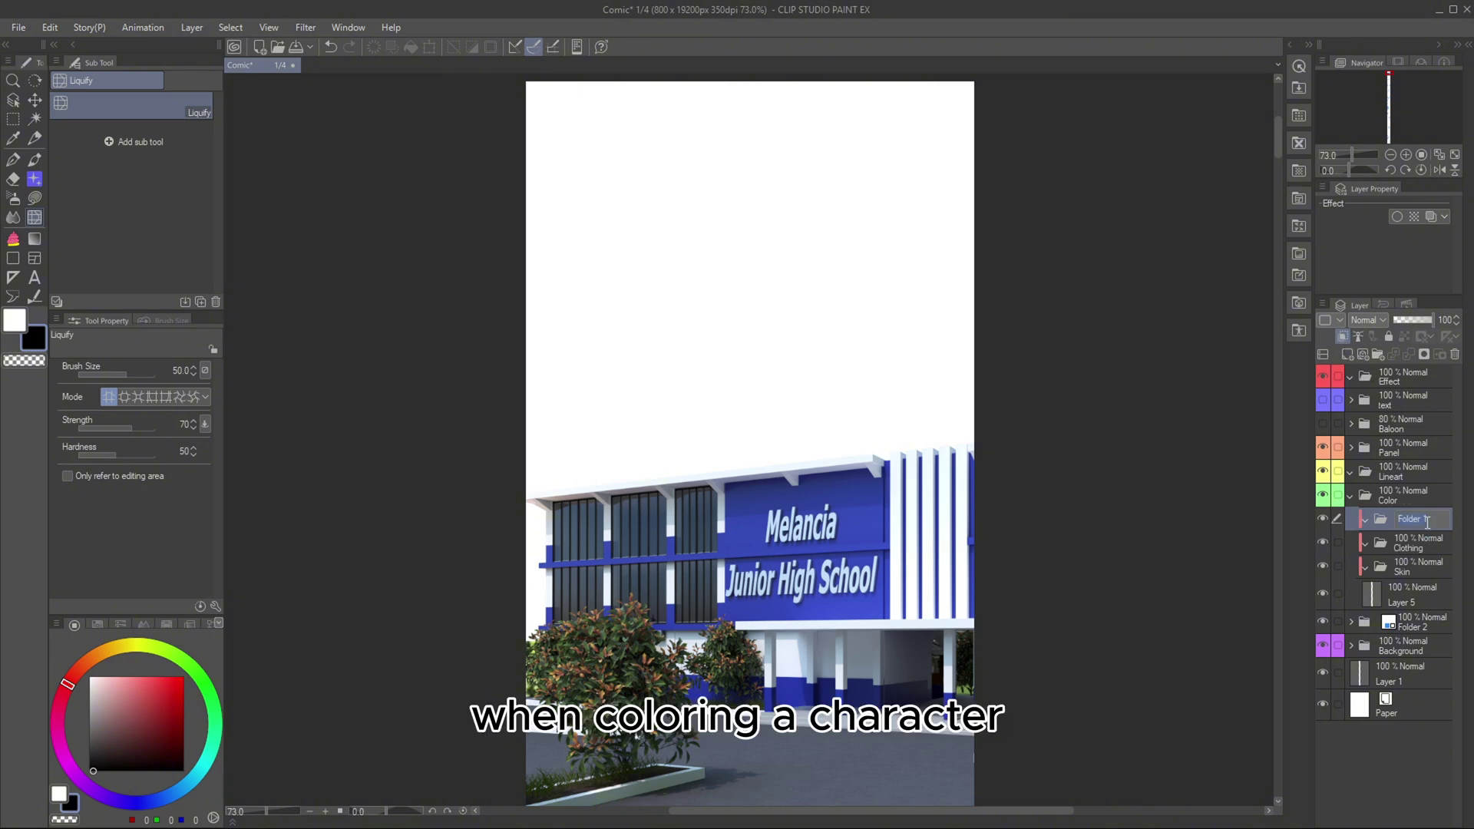
pyautogui.write('ir')
pyautogui.press('Return')
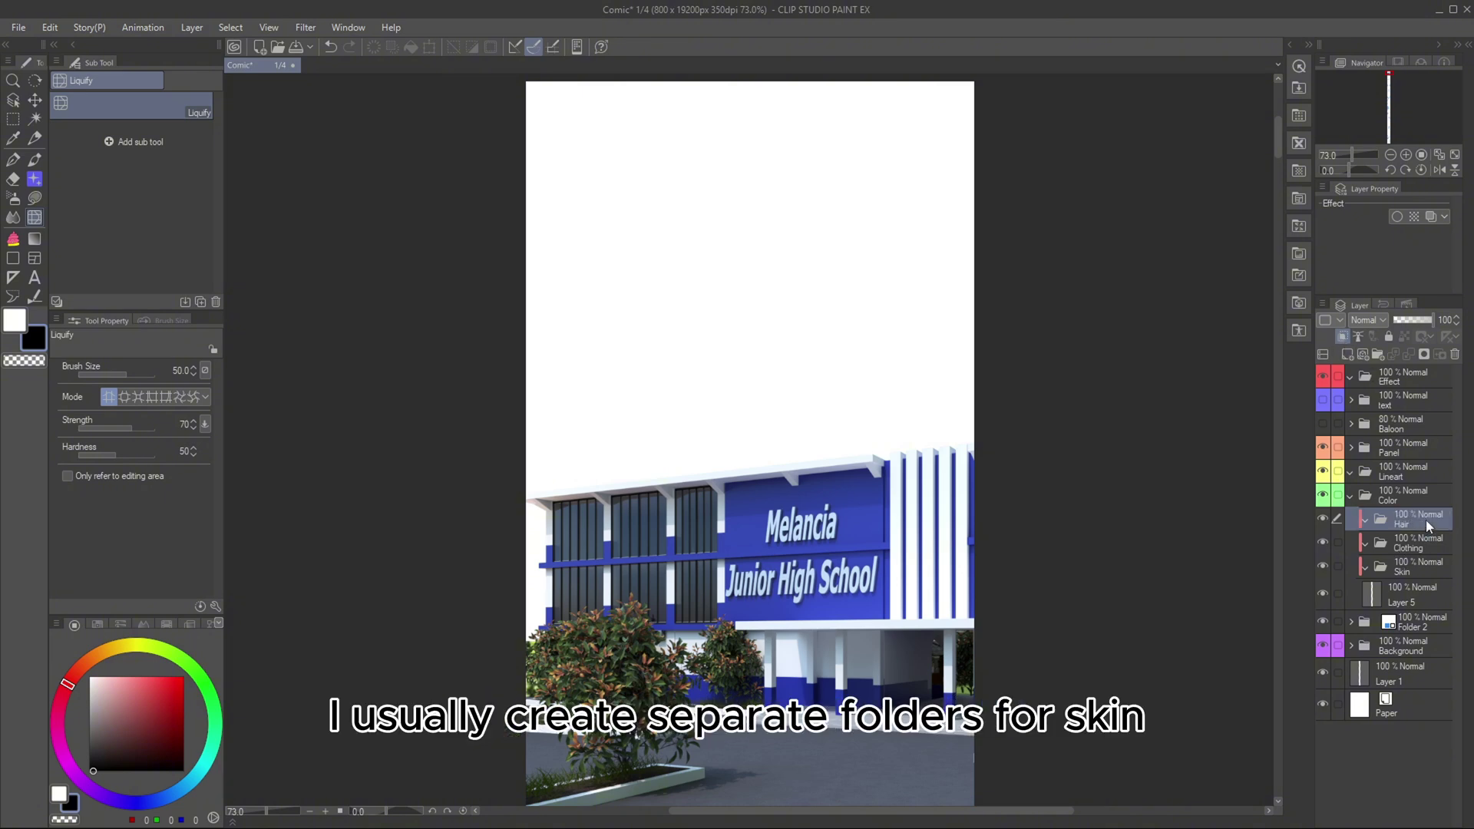
# Step: Add a new layer above the Hair folder and play the Skin auto action on it
pyautogui.click(1350, 355)
pyautogui.hotkey('ctrl', 'z')
pyautogui.click(1353, 363)
pyautogui.moveTo(1416, 560); pyautogui.dragTo(1405, 512)
pyautogui.click(1412, 305)
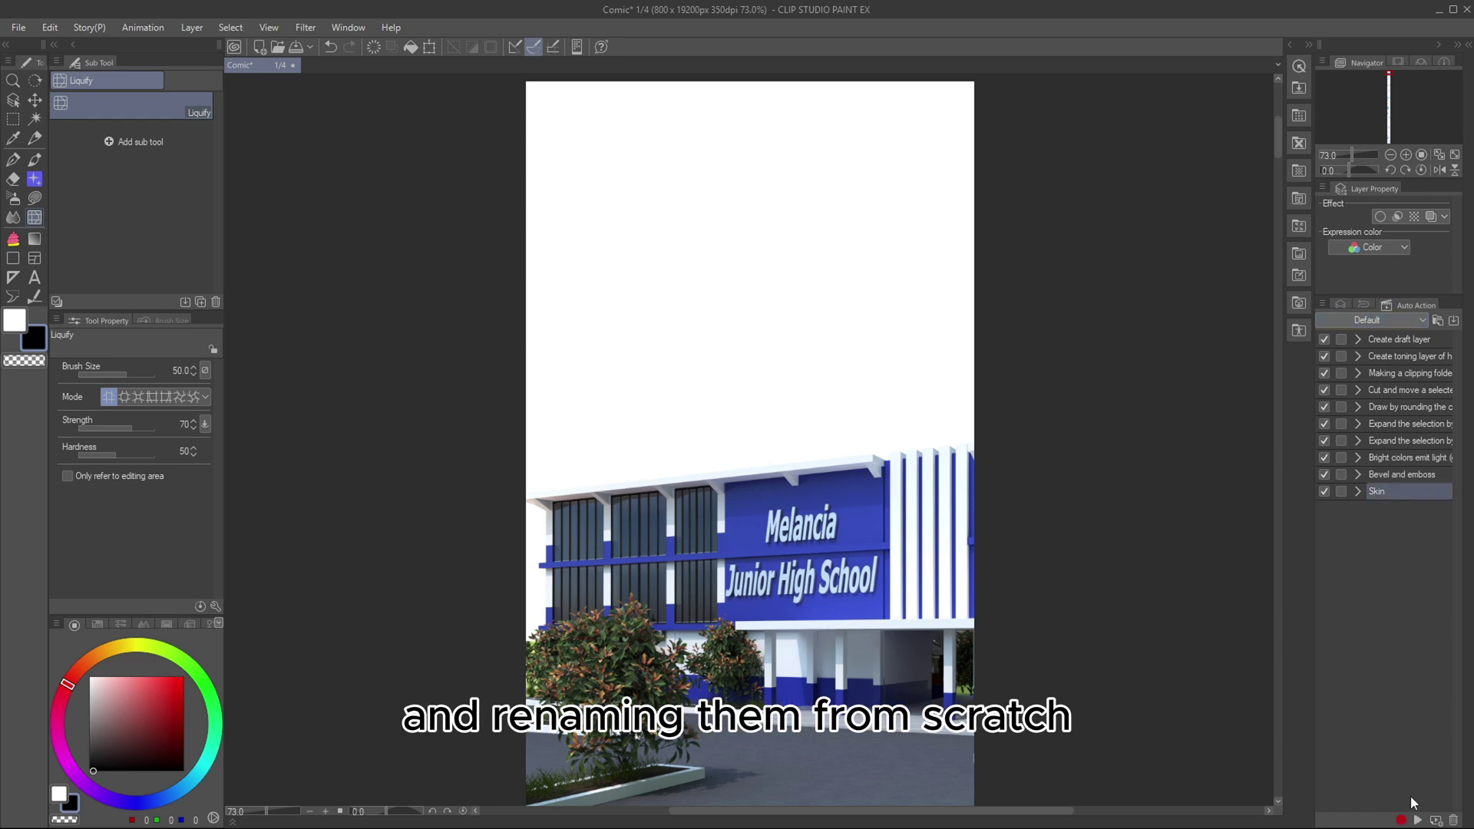
pyautogui.click(1340, 305)
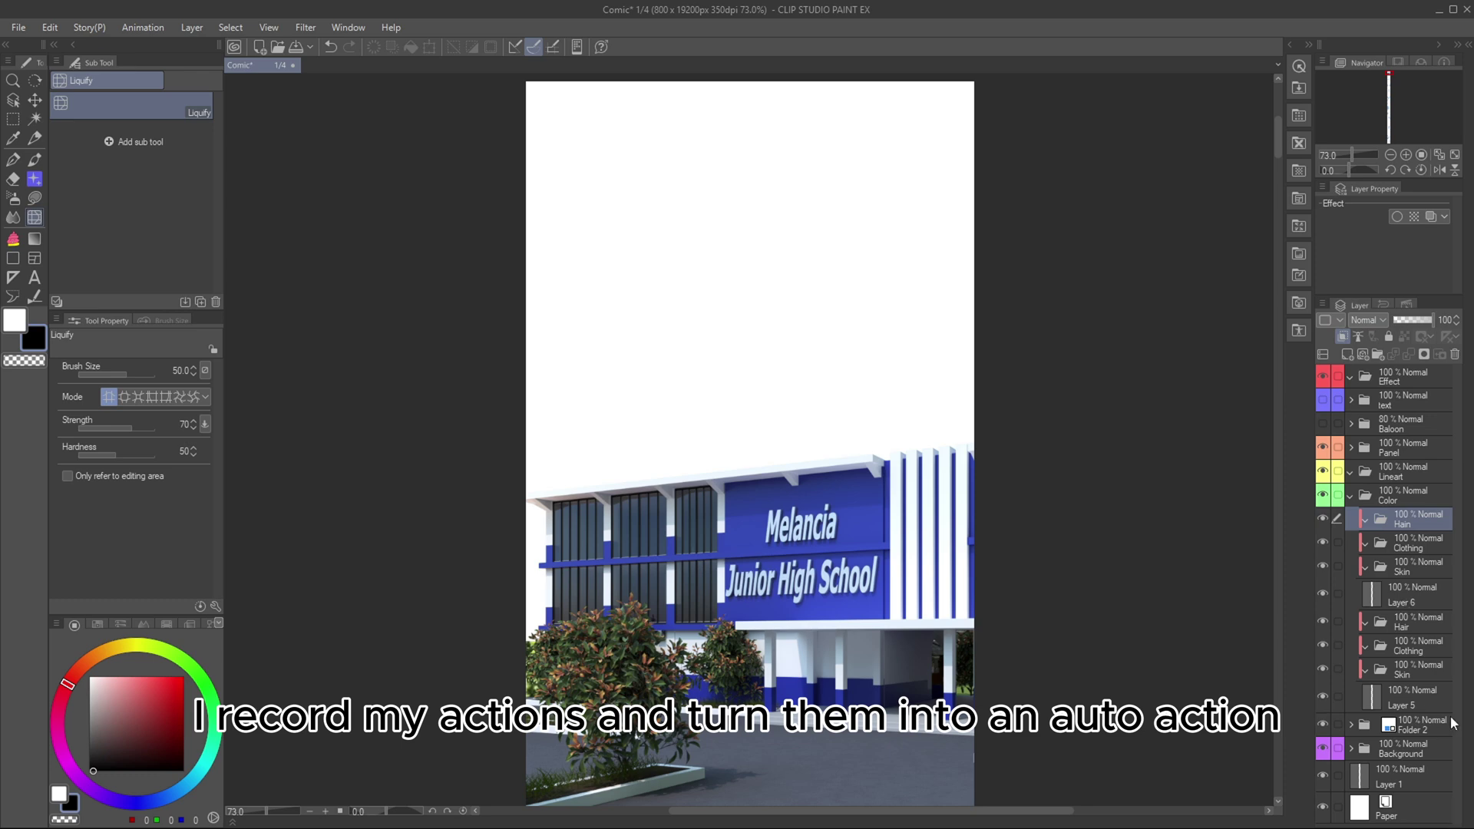
# Step: Group the lower Hair, Clothing and Skin folders with Layer 5 in a new folder named Claire
pyautogui.click(1420, 625)
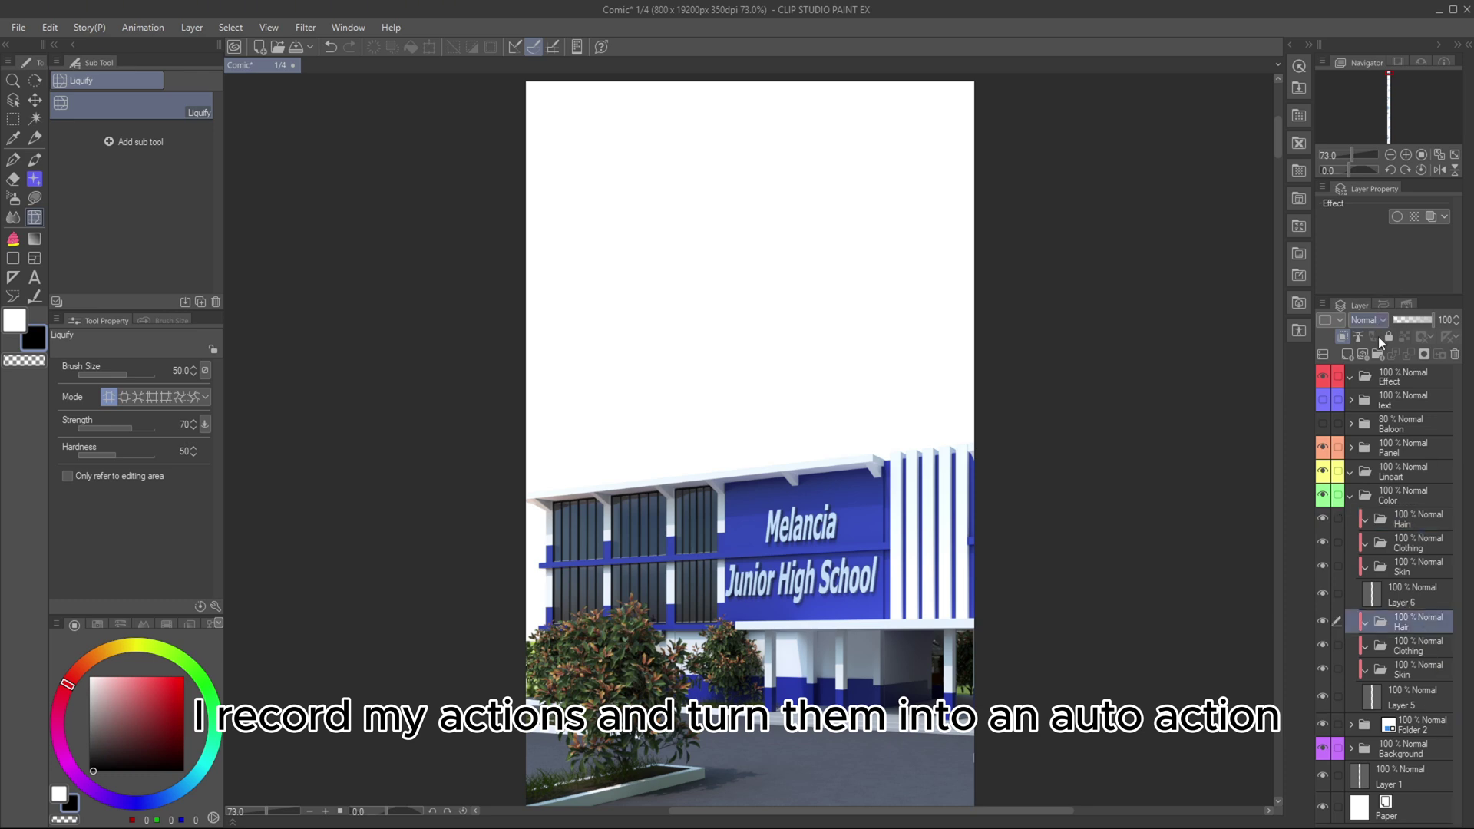
pyautogui.click(1379, 356)
pyautogui.click(1429, 650)
pyautogui.keyDown('shift'); pyautogui.click(1429, 714); pyautogui.keyUp('shift')
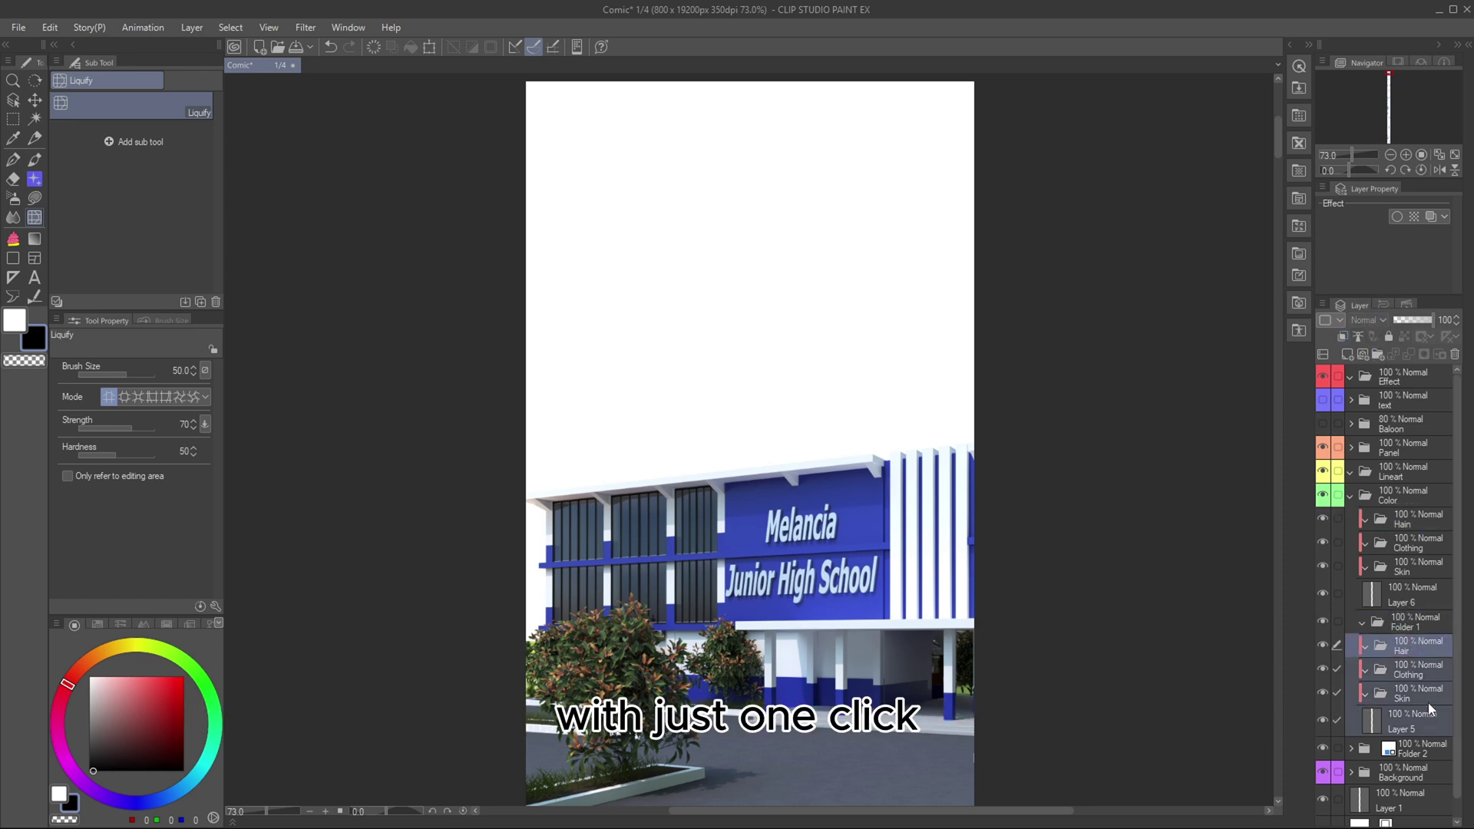
pyautogui.moveTo(1417, 649); pyautogui.dragTo(1421, 624)
pyautogui.doubleClick(1410, 623)
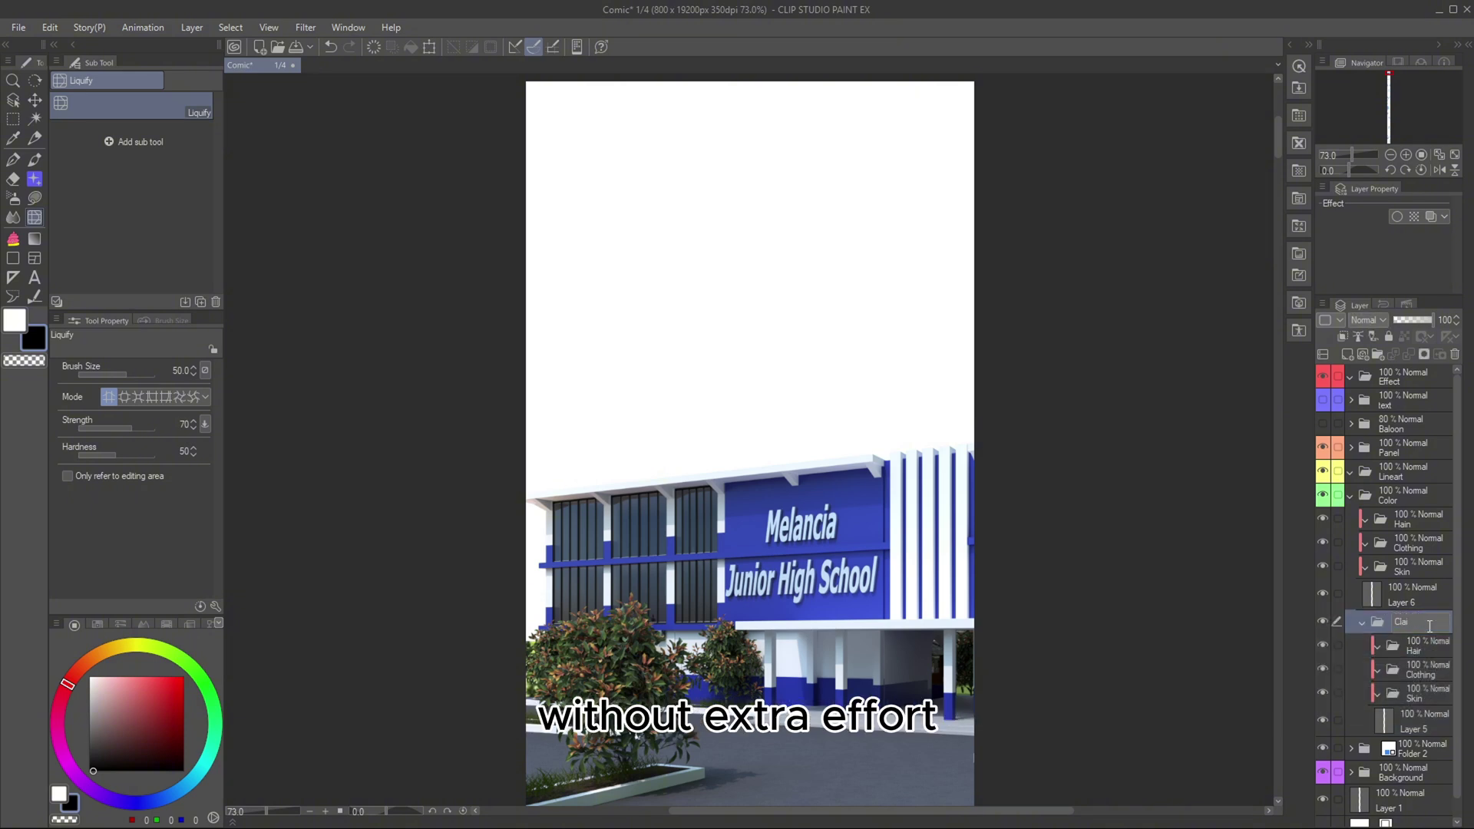
# Step: Group the upper Hain, Clothing and Skin folders with Layer 6 in a new folder named Zin
pyautogui.click(1418, 522)
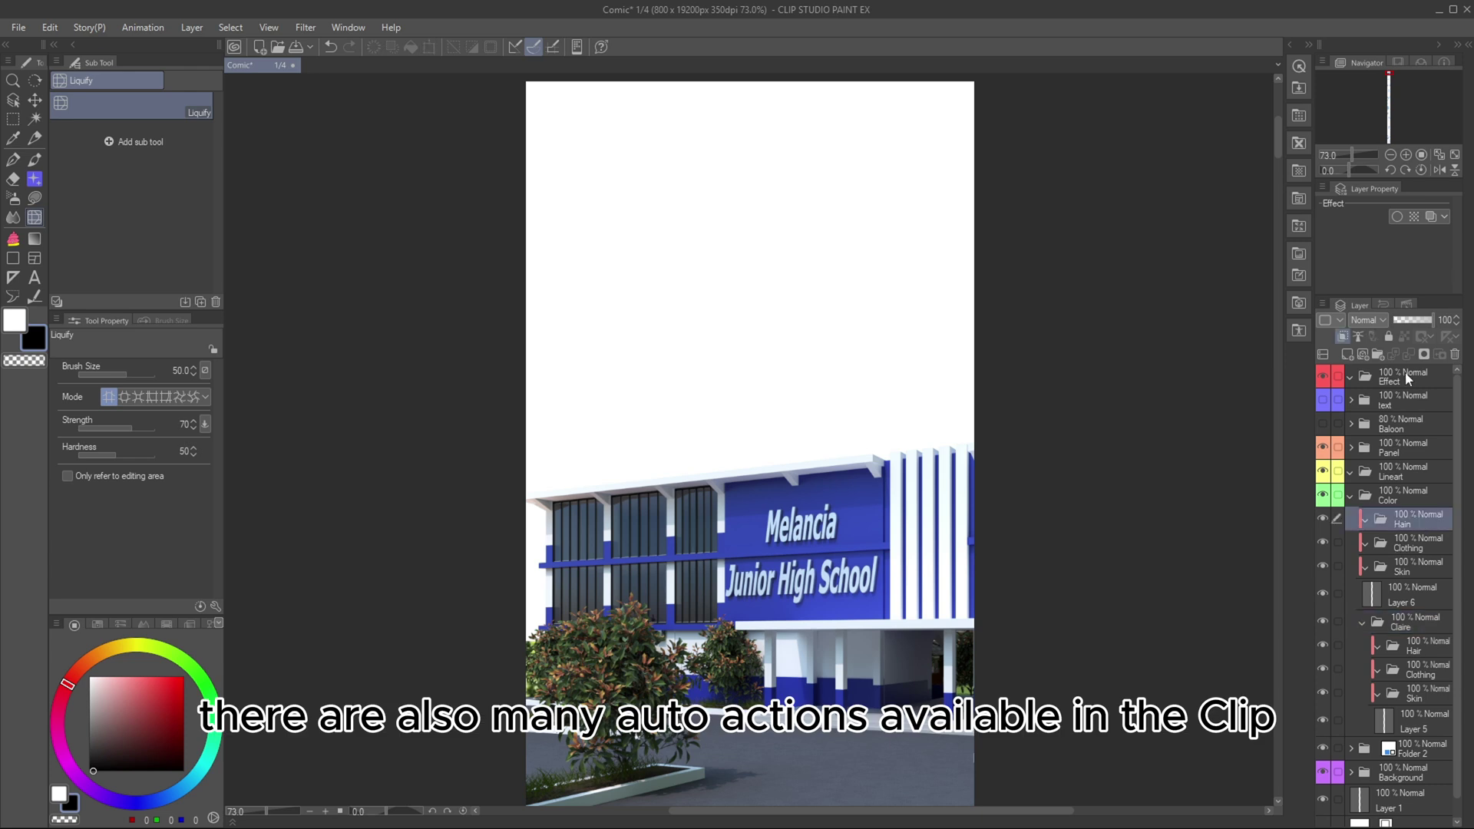
pyautogui.click(1379, 357)
pyautogui.click(1400, 550)
pyautogui.keyDown('shift'); pyautogui.click(1418, 622); pyautogui.keyUp('shift')
pyautogui.moveTo(1426, 542); pyautogui.dragTo(1430, 524)
pyautogui.click(1430, 525)
pyautogui.write('Zin')
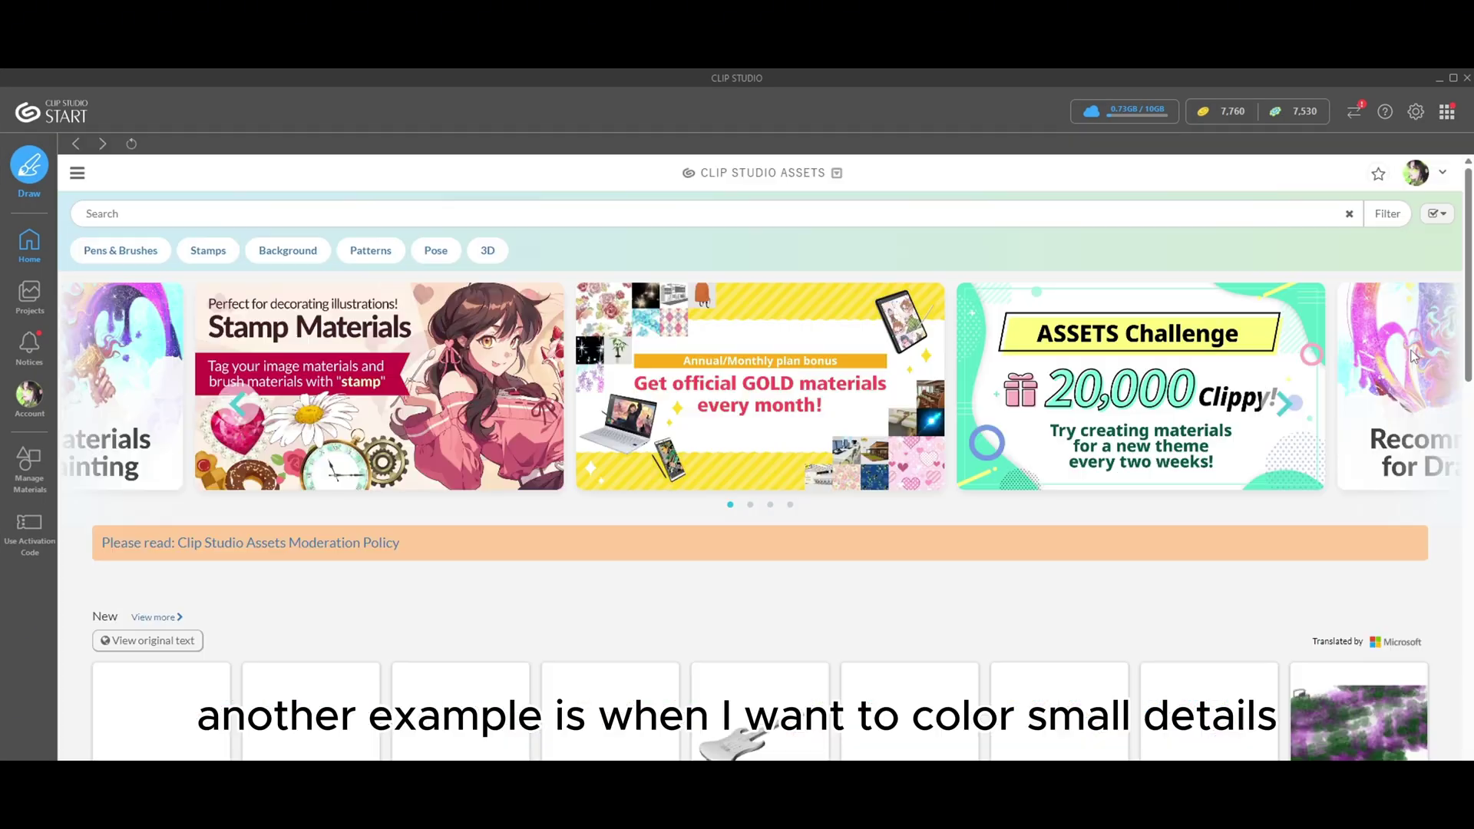
# Step: Switch to Clip Studio Assets and search for "bottom color separation"
pyautogui.click(563, 221)
pyautogui.write('bottom')
pyautogui.press('Return')
pyautogui.write('color')
pyautogui.press('Return')
pyautogui.write('separation')
pyautogui.press('Return')
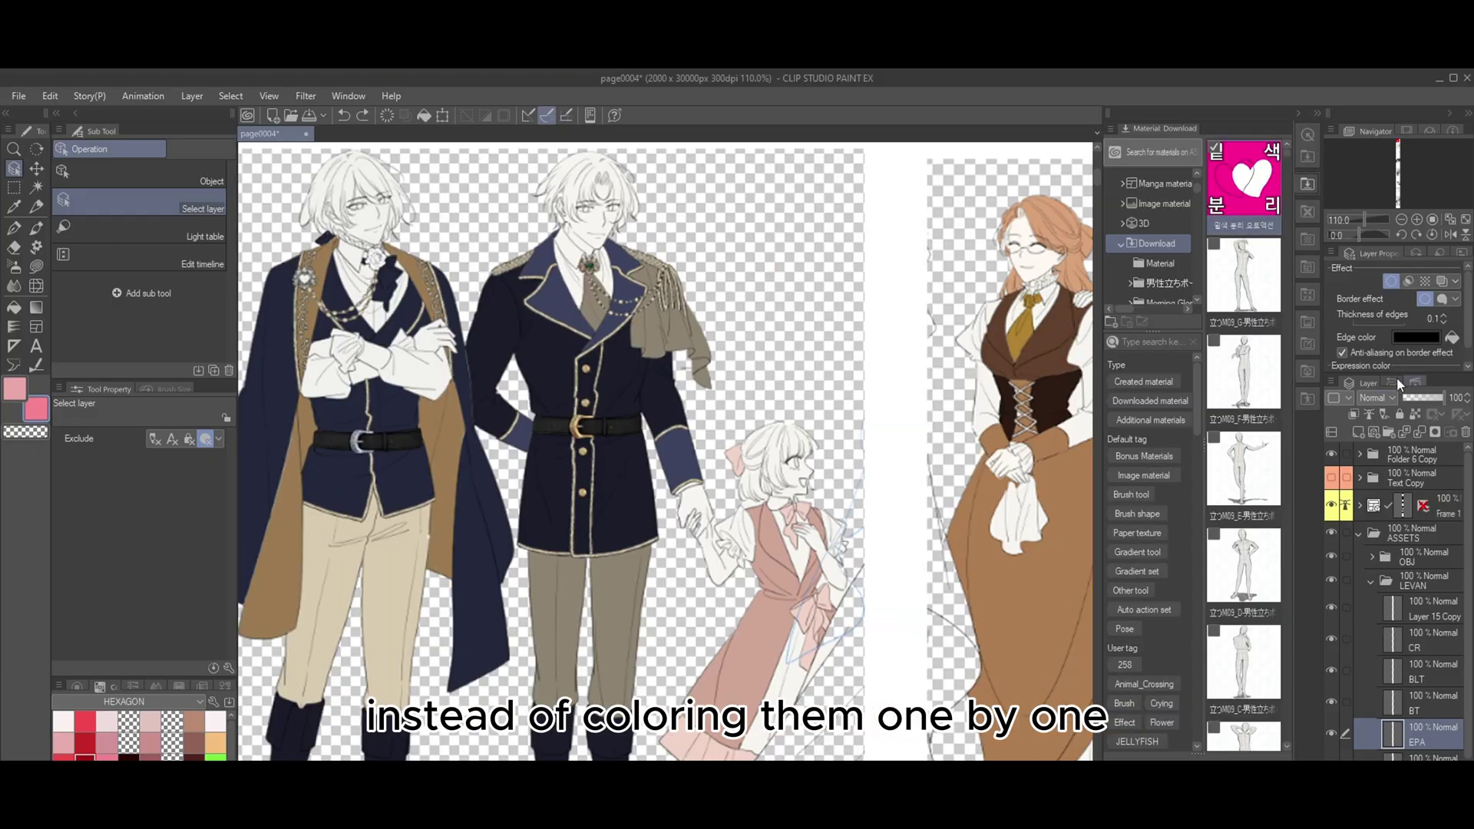
# Step: Back in Clip Studio Paint, add the downloaded color separation auto action set to the auto actions and collapse the material list
pyautogui.click(1416, 382)
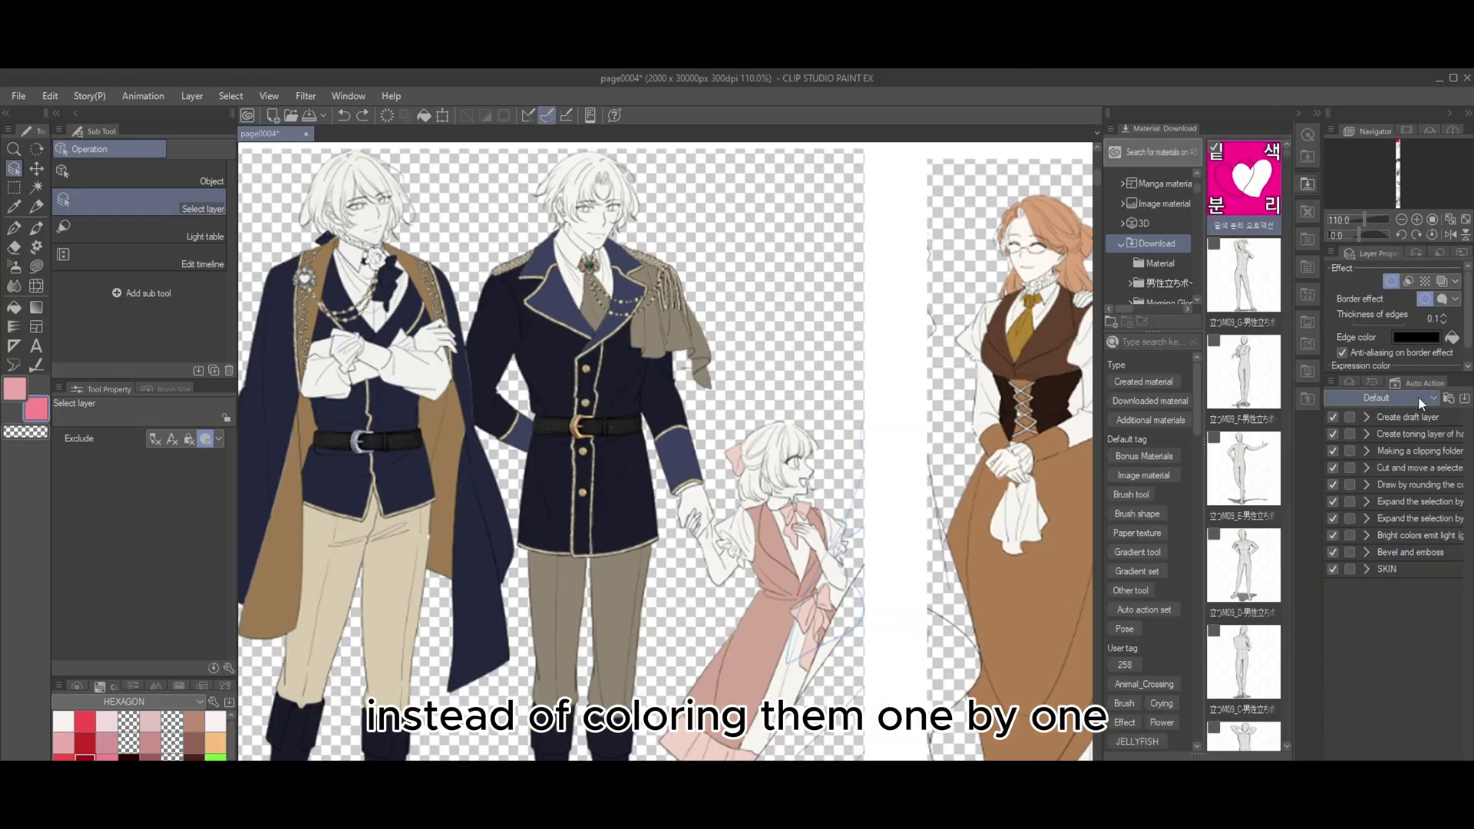
pyautogui.moveTo(1244, 180); pyautogui.dragTo(1406, 432)
pyautogui.click(1403, 420)
pyautogui.scroll(-5, 741, 338)
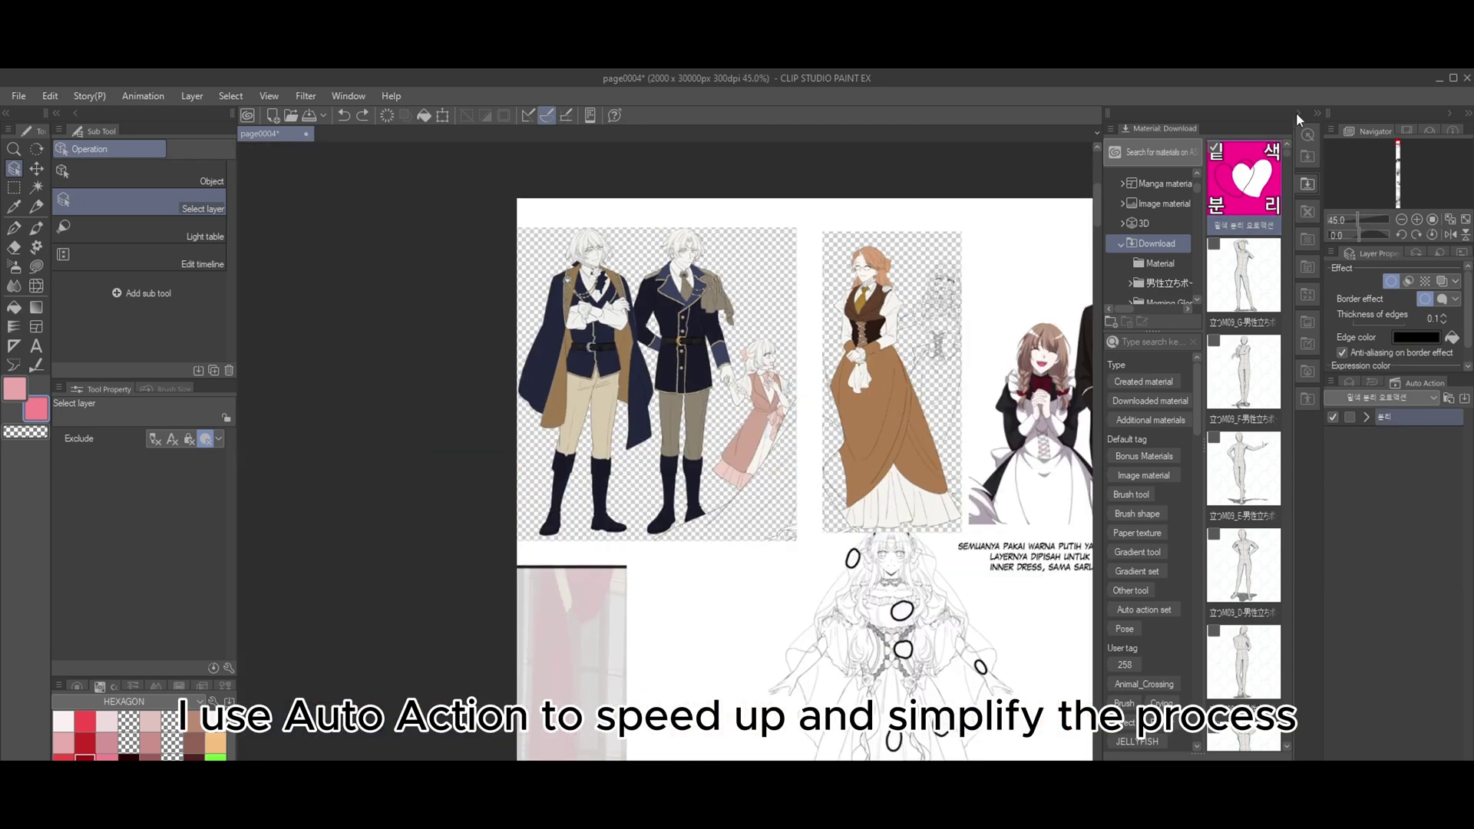
pyautogui.click(1297, 113)
# Step: Select the gold braid trim, epaulettes and chains on the dark blue uniform of the man holding the tray
pyautogui.scroll(10, 722, 330)
pyautogui.rightClick(702, 336)
pyautogui.scroll(-6, 702, 338)
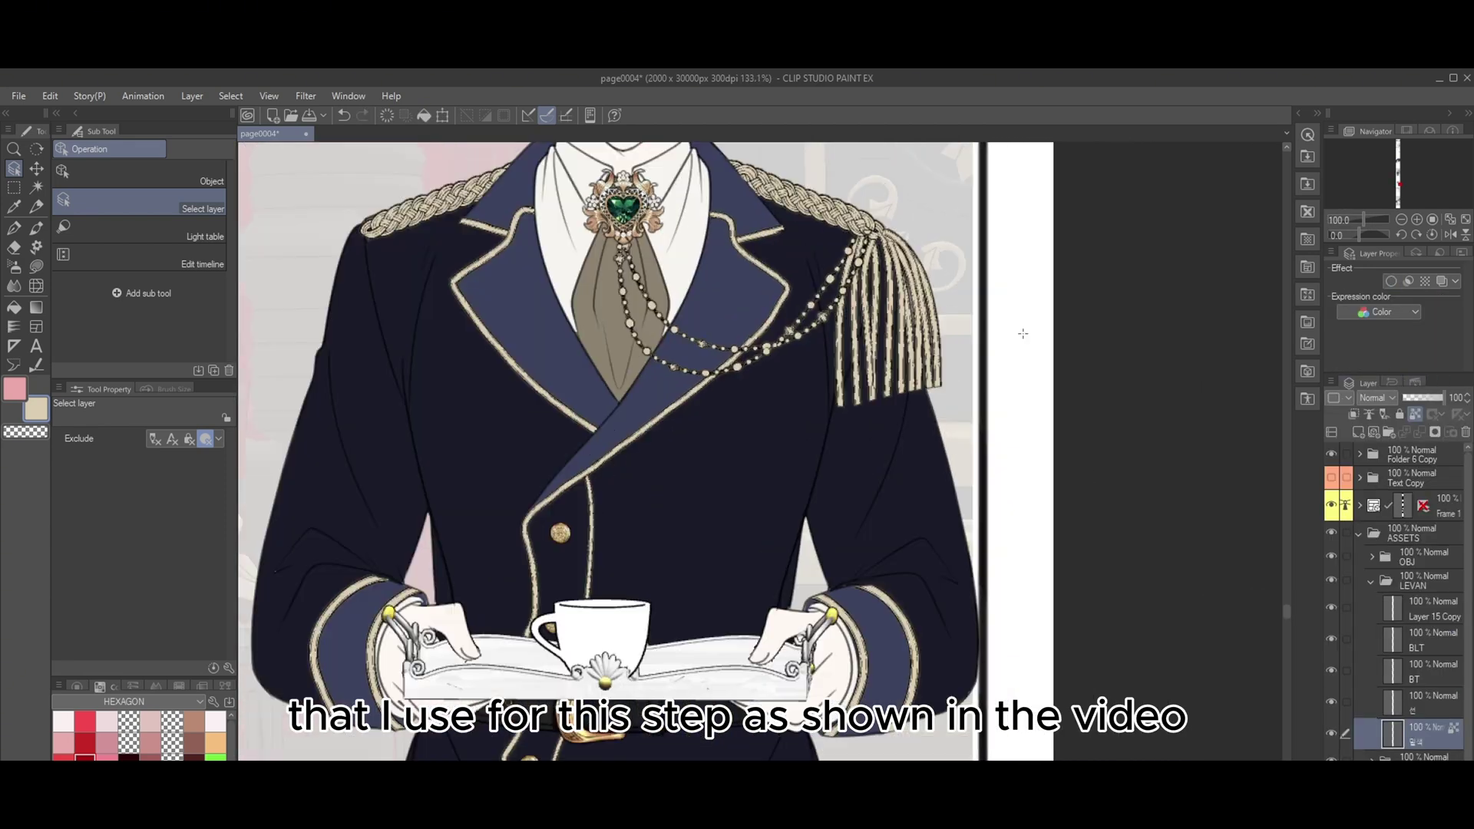
pyautogui.hotkey('ctrl', 'x')
pyautogui.click(734, 386)
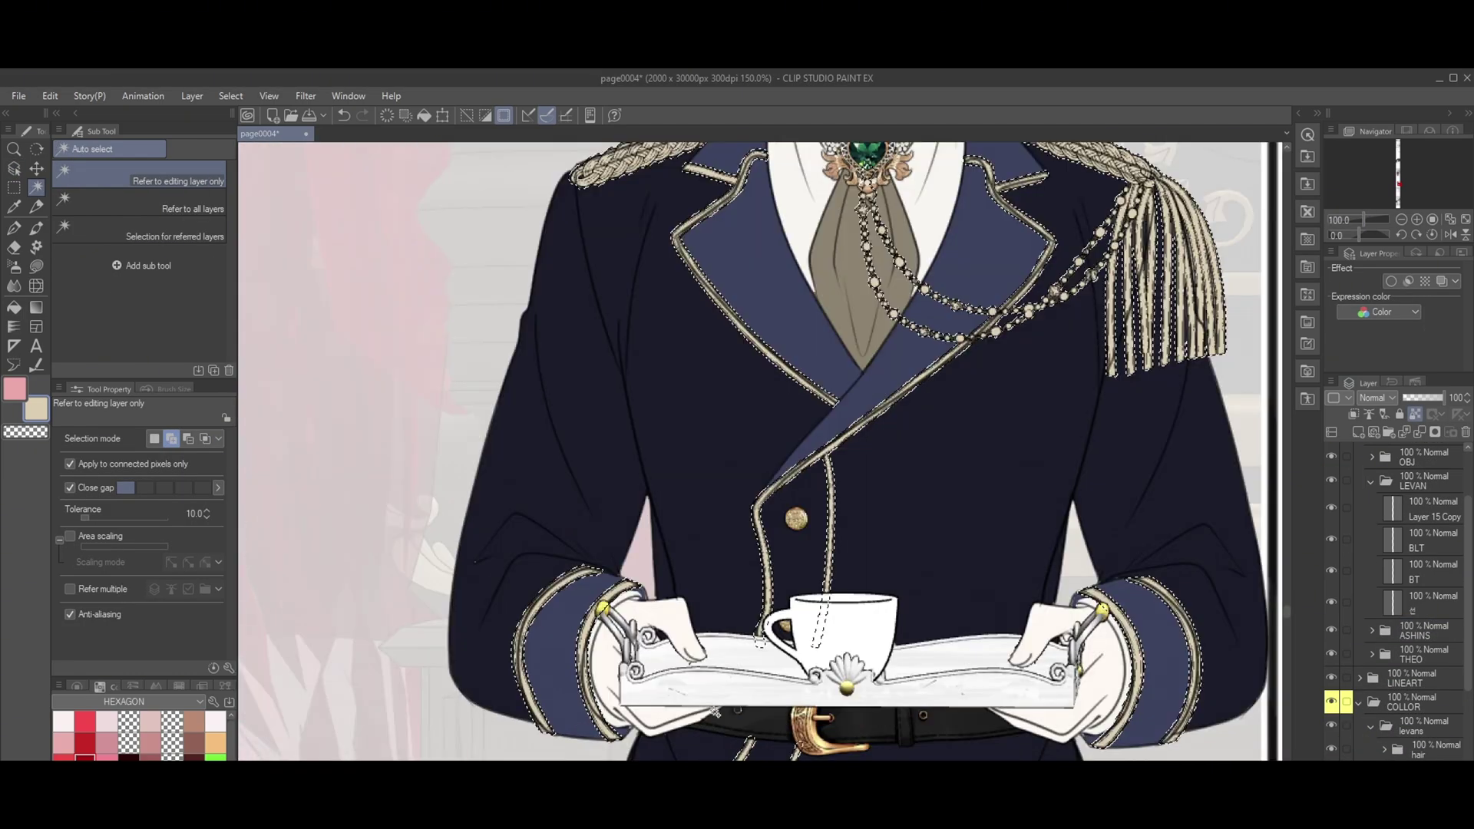
pyautogui.press('o')
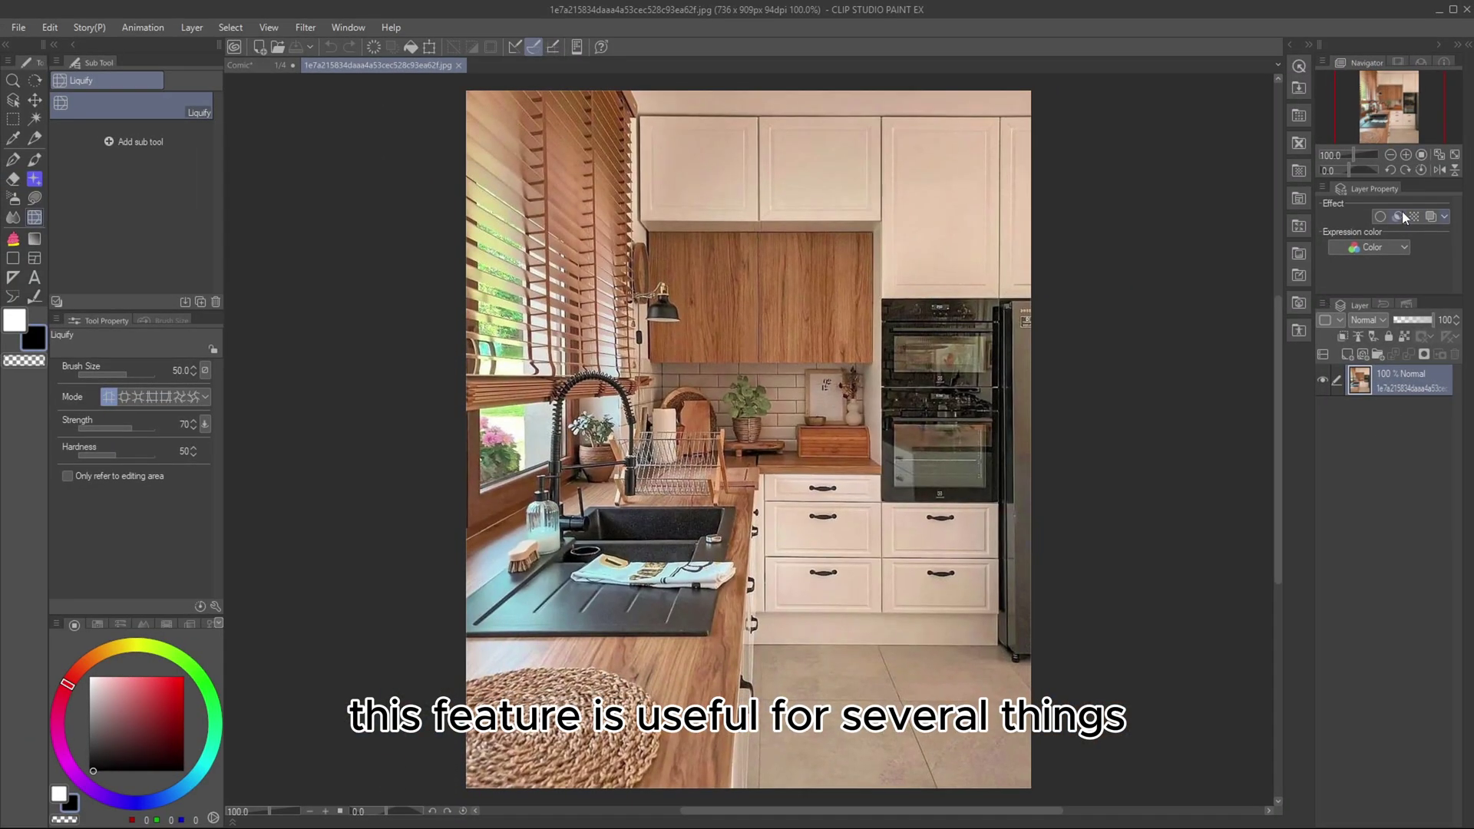
# Step: Apply the Extract line effect to the kitchen photo with Black fill at 75 and Strength at 94
pyautogui.click(1399, 216)
pyautogui.scroll(-2, 1447, 257)
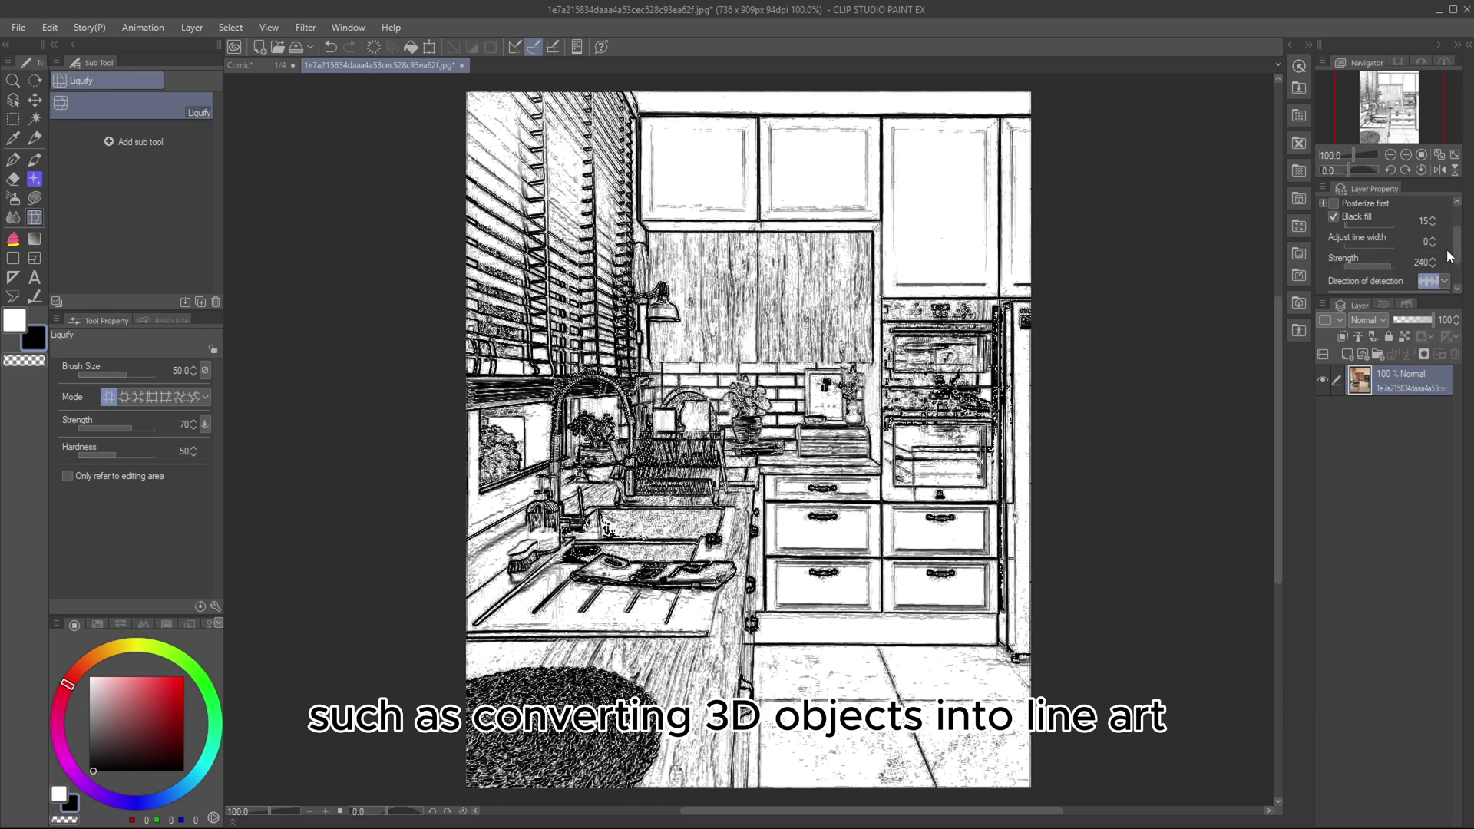
pyautogui.click(1374, 265)
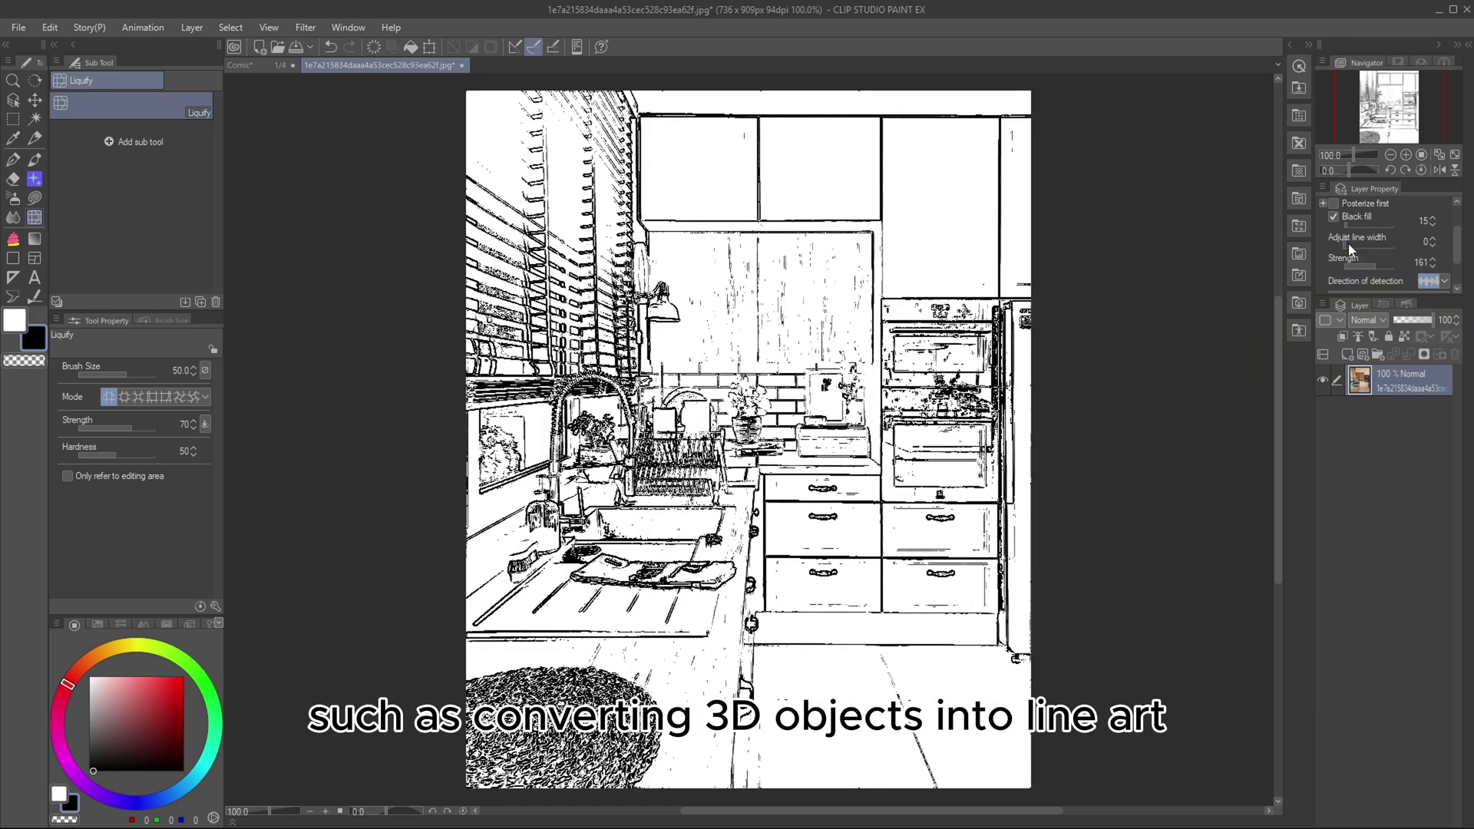
pyautogui.moveTo(1350, 224)
pyautogui.mouseDown()
pyautogui.moveTo(1370, 228)
pyautogui.moveTo(1360, 230)
pyautogui.mouseUp()
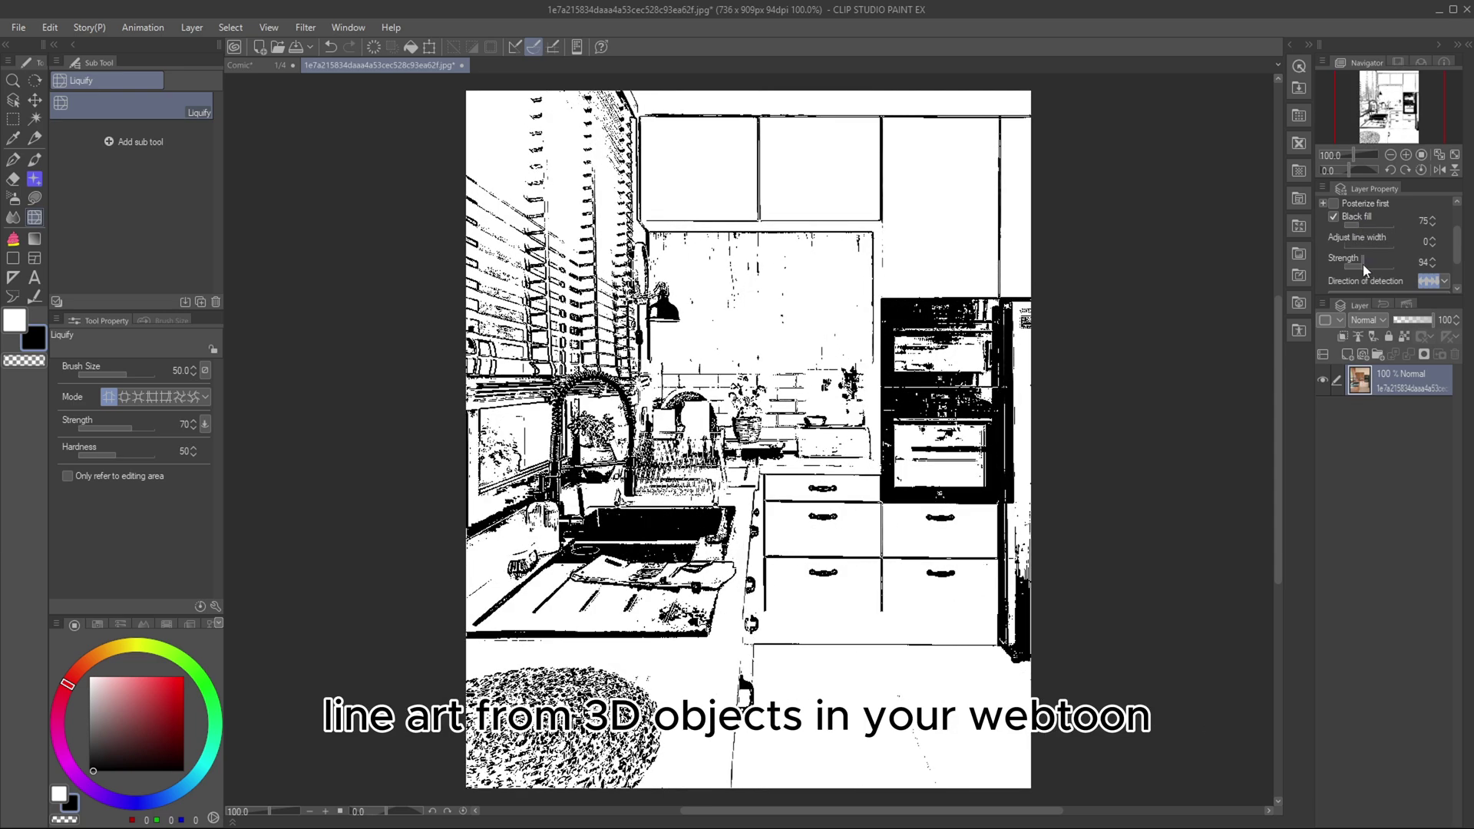
# Step: Add the Tone effect to the kitchen photo at a frequency of 85.0 and enable Posterization for its density
pyautogui.scroll(2, 1455, 235)
pyautogui.click(1414, 218)
pyautogui.scroll(-3, 1455, 261)
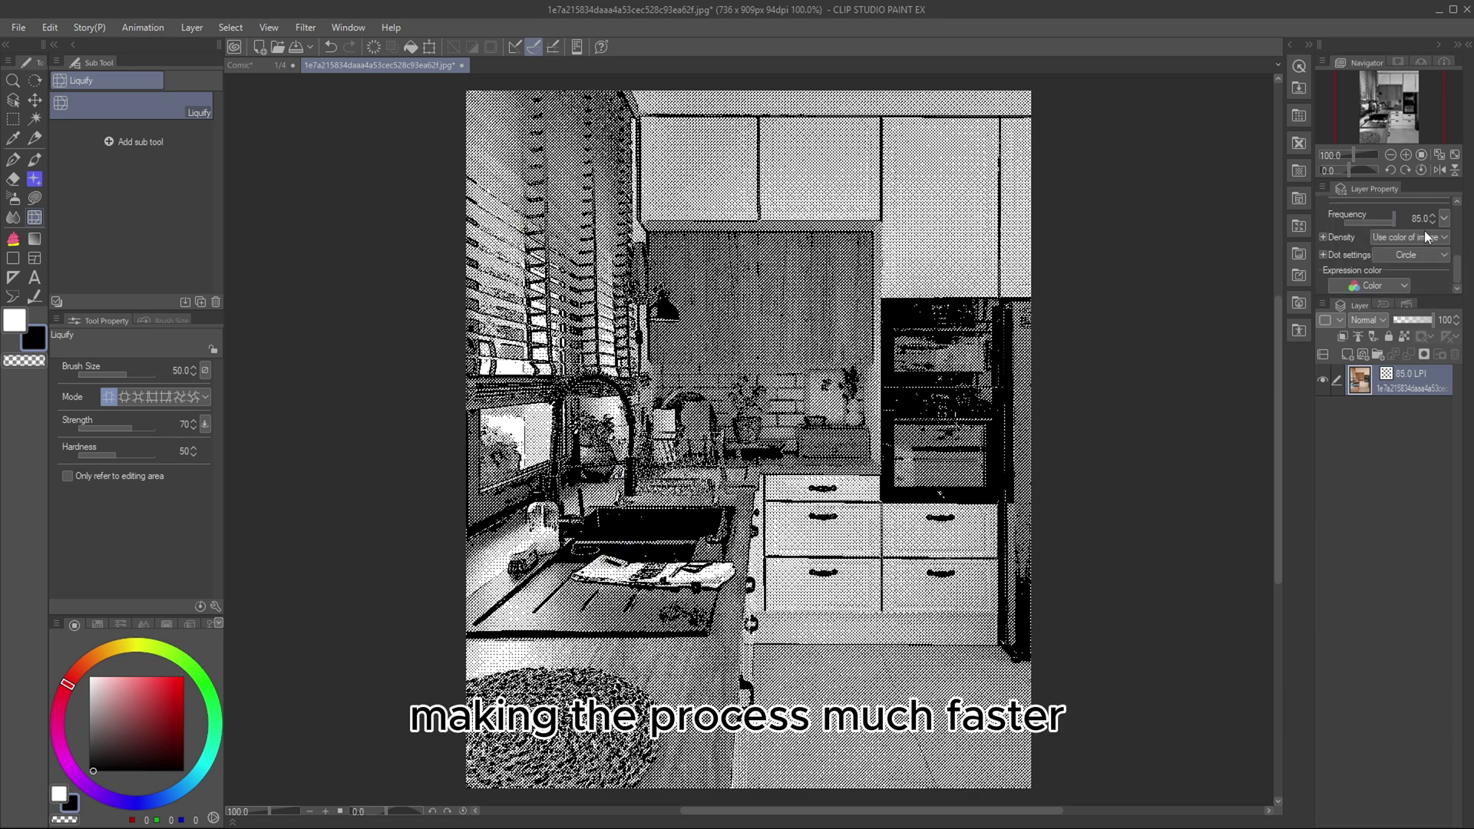
pyautogui.click(1324, 238)
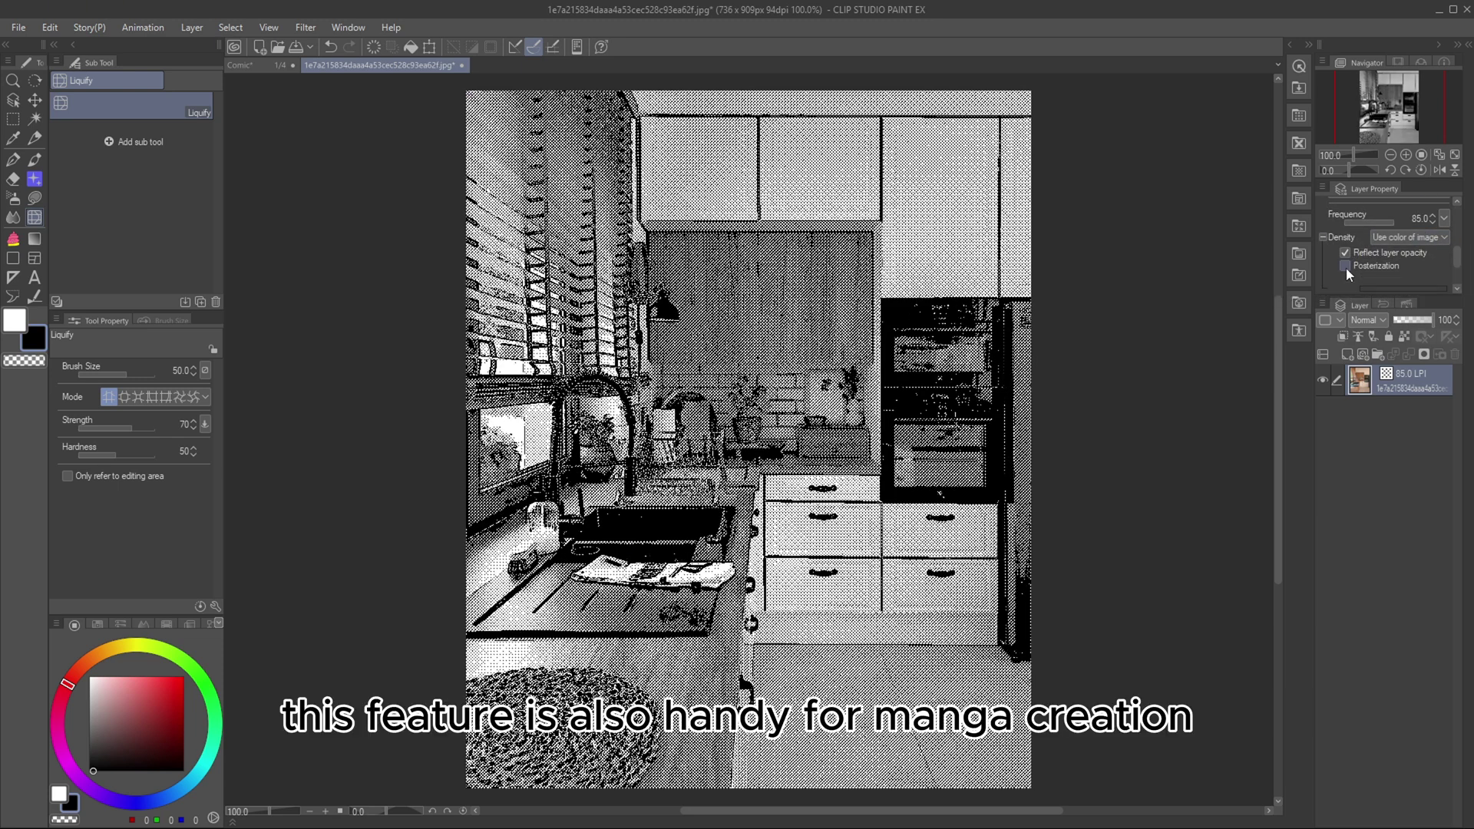
pyautogui.click(1345, 266)
pyautogui.scroll(-1, 1427, 265)
# Step: Adjust the posterization thresholds of the kitchen photo's tone and inspect the dot shading up close
pyautogui.moveTo(1402, 284)
pyautogui.mouseDown()
pyautogui.moveTo(1433, 285)
pyautogui.moveTo(1397, 288)
pyautogui.mouseUp()
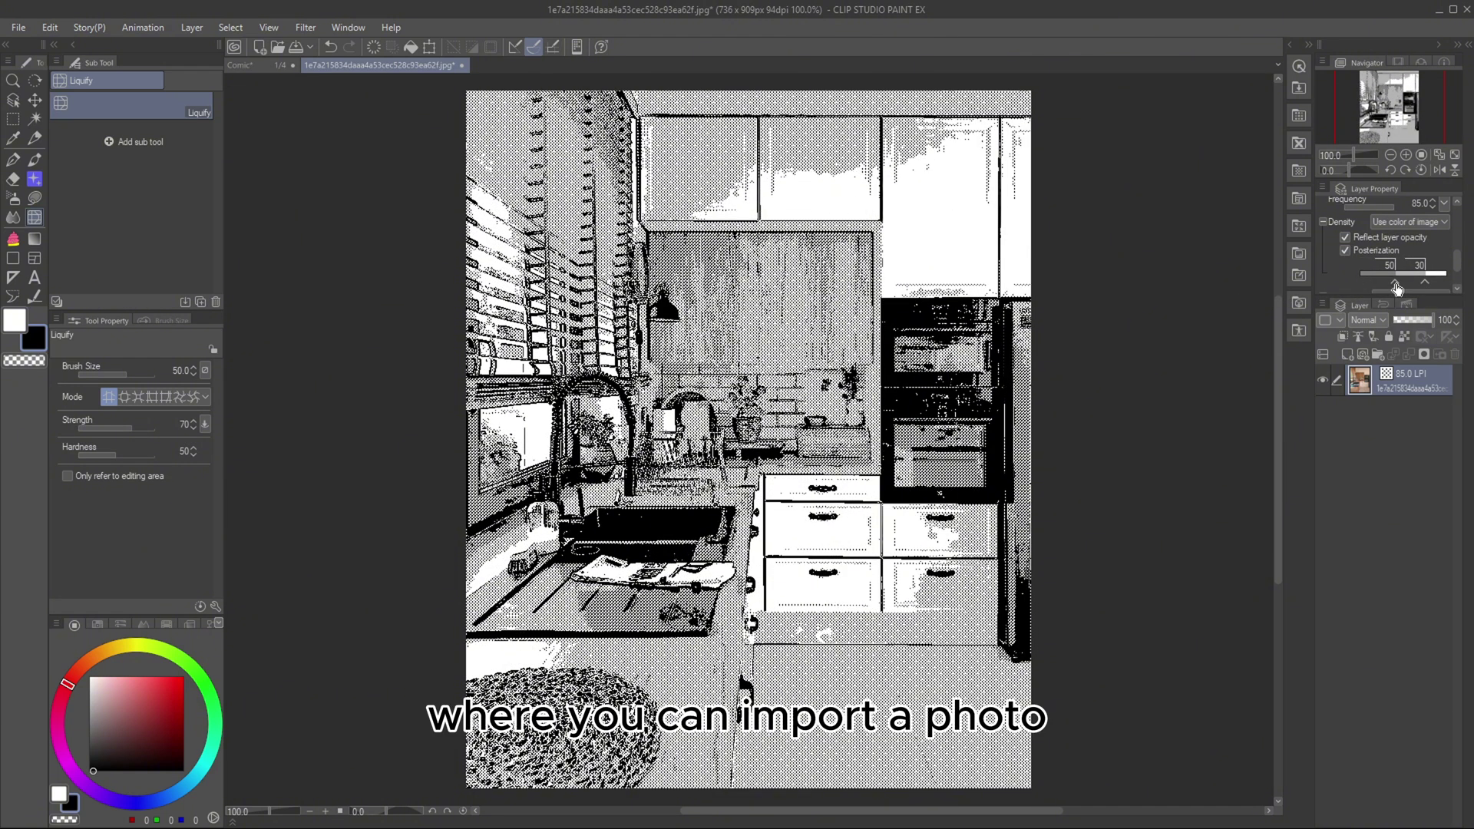
pyautogui.scroll(-1, 1106, 323)
pyautogui.scroll(2, 913, 300)
pyautogui.scroll(-1, 806, 330)
pyautogui.scroll(3, 809, 330)
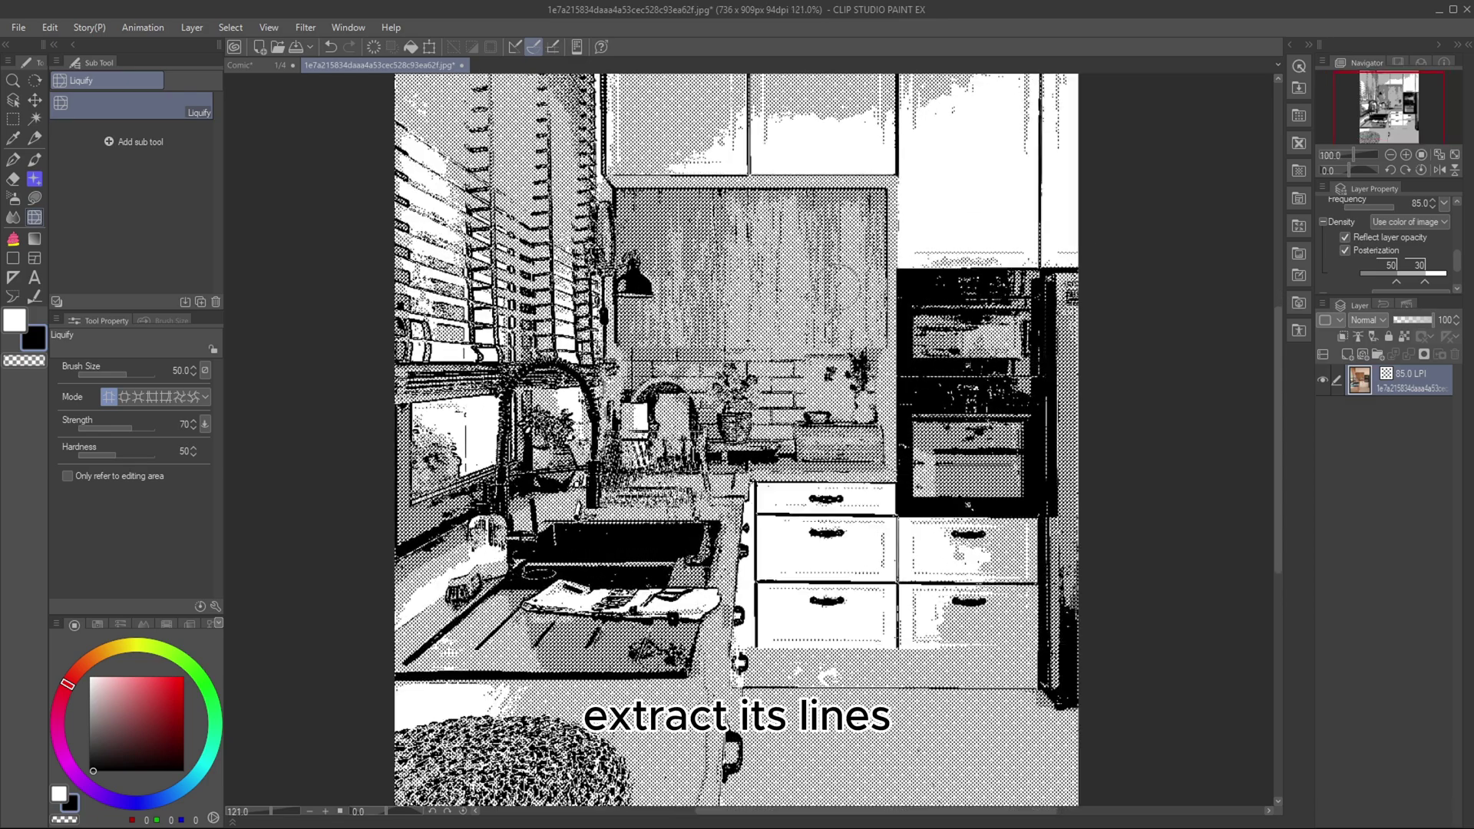
pyautogui.scroll(-1, 1183, 268)
pyautogui.moveTo(1398, 285); pyautogui.dragTo(1419, 282)
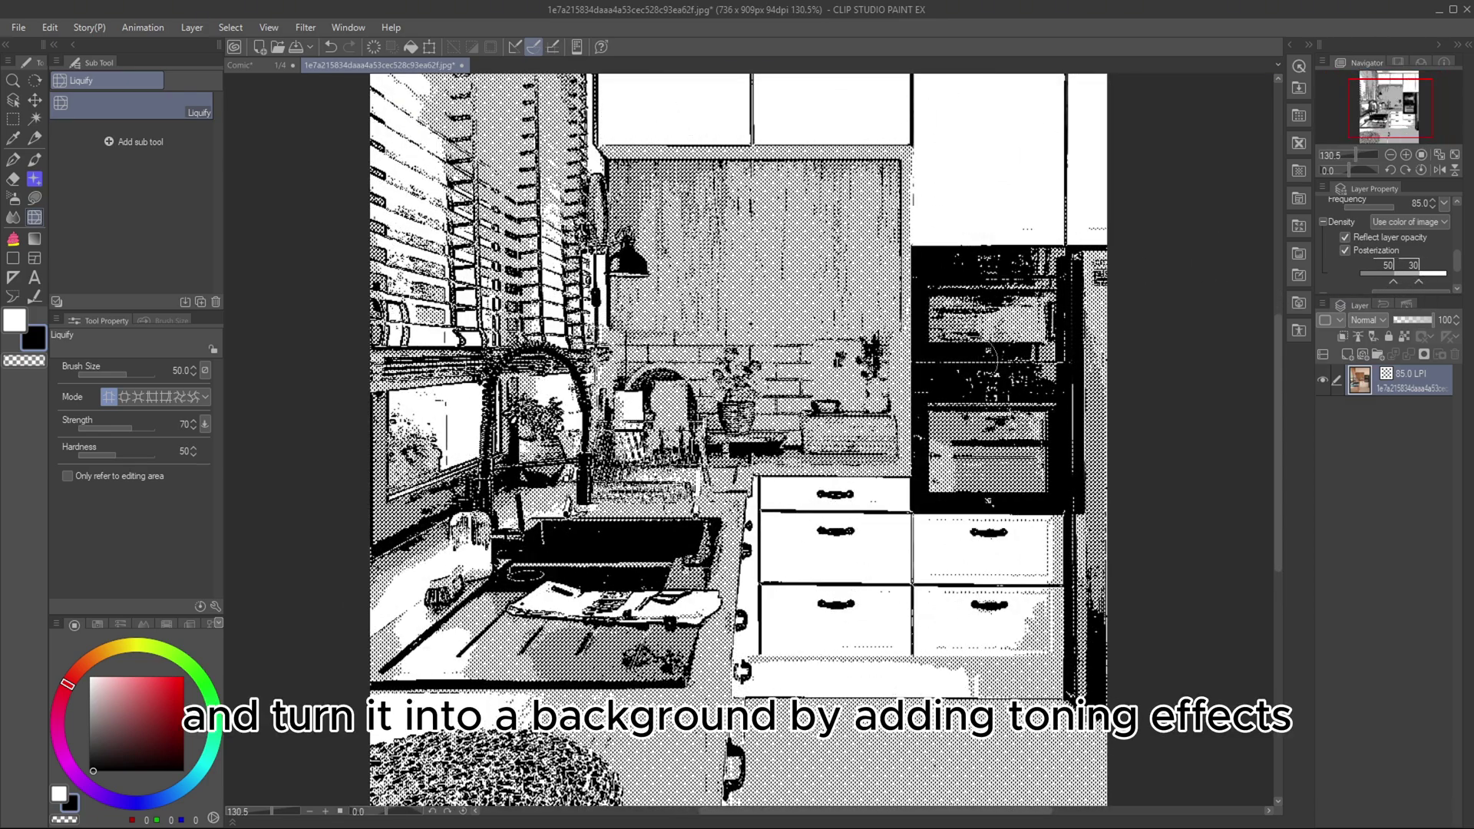
pyautogui.scroll(-2, 1049, 273)
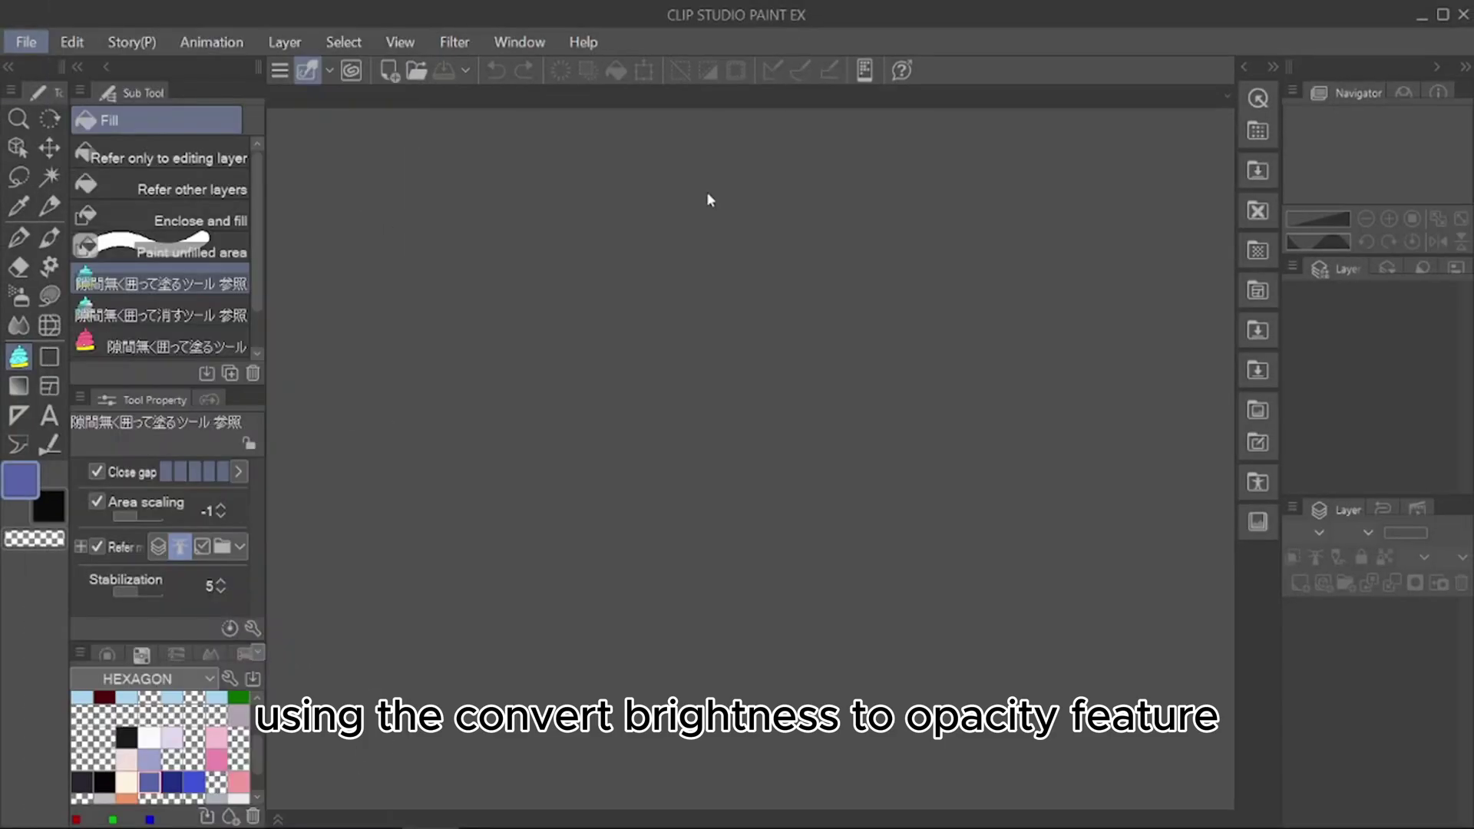
pyautogui.hotkey('ctrl', 'o')
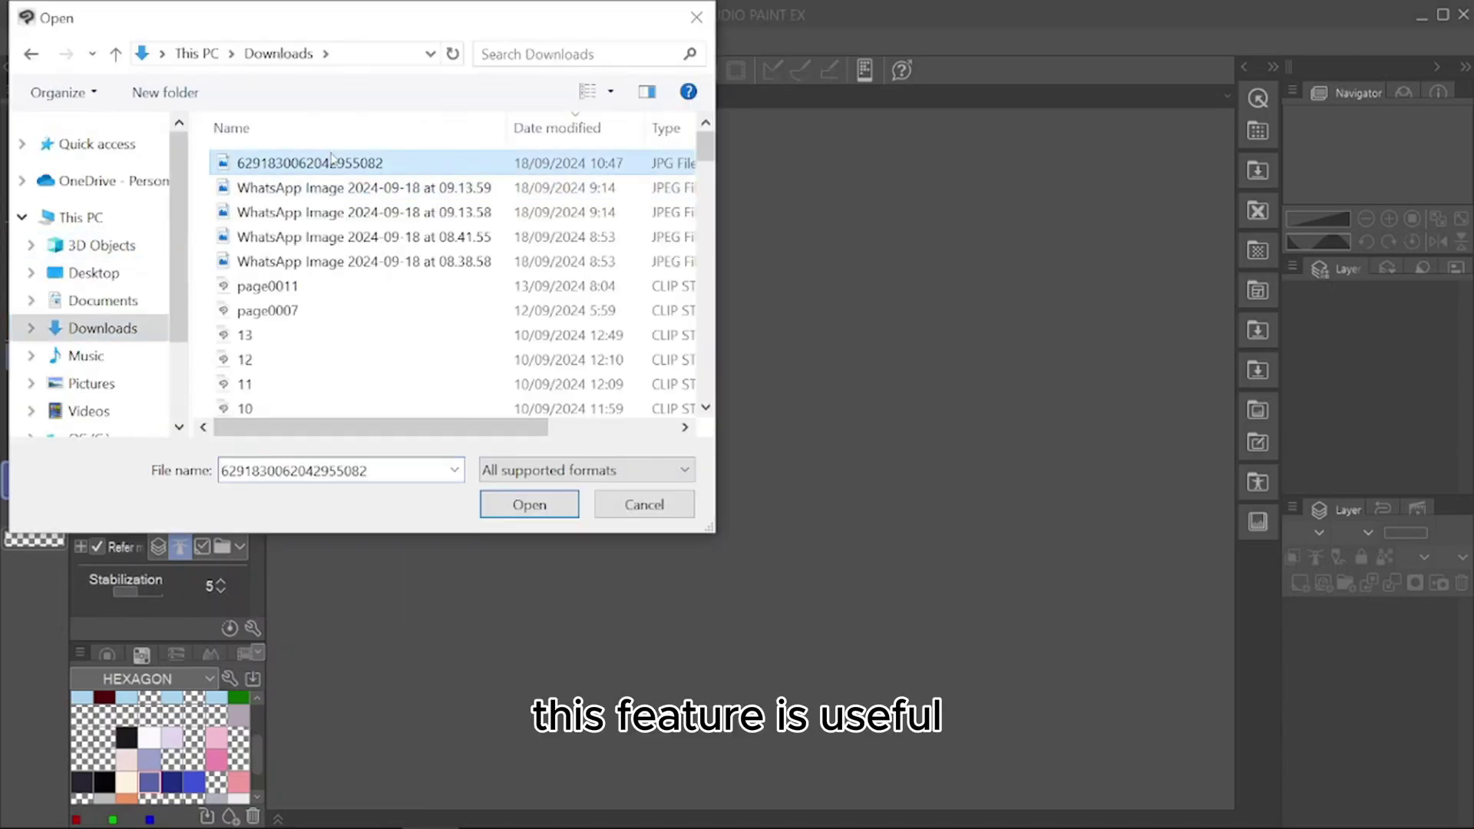
pyautogui.doubleClick(332, 159)
pyautogui.click(71, 41)
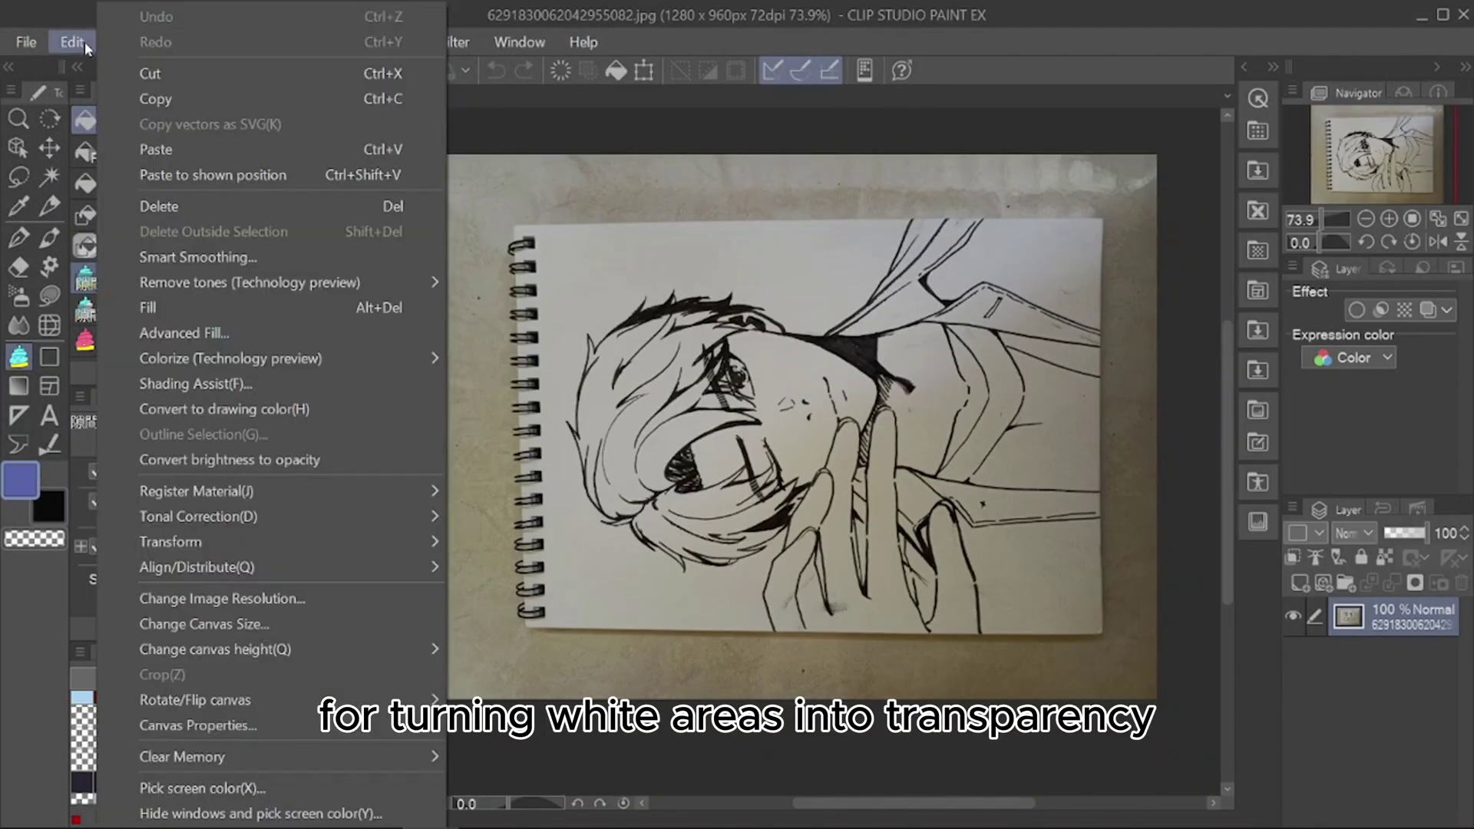
pyautogui.moveTo(280, 612)
pyautogui.click(552, 615)
# Step: Enlarge and reposition the photographed portrait so the drawing fills the canvas without the notebook edges and table
pyautogui.hotkey('ctrl', 't')
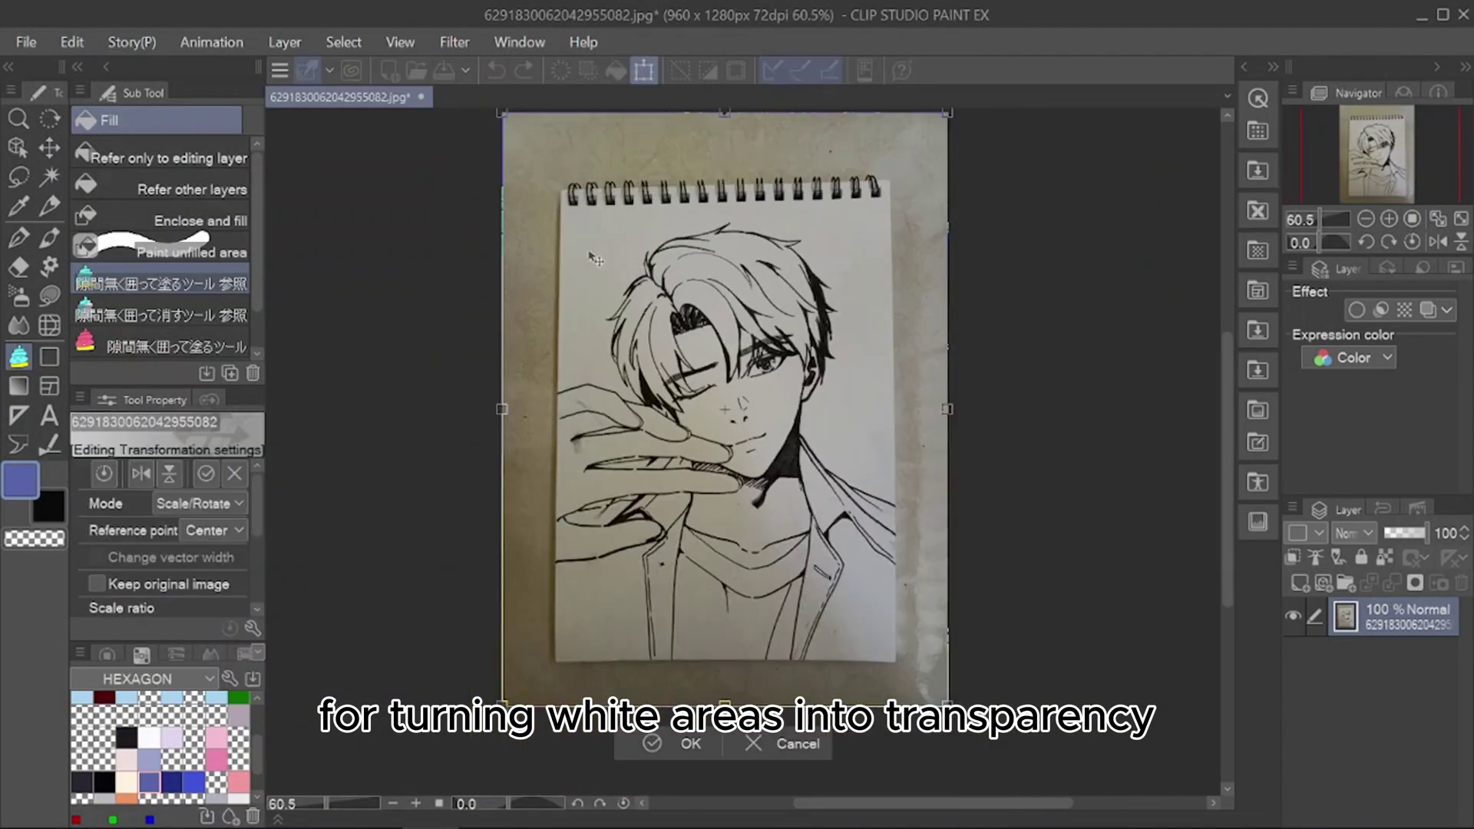
pyautogui.press('Return')
pyautogui.moveTo(530, 647); pyautogui.dragTo(431, 770)
pyautogui.hotkey('ctrl', 't')
pyautogui.scroll(-4, 573, 568)
pyautogui.scroll(-4, 649, 356)
pyautogui.moveTo(758, 632); pyautogui.dragTo(778, 611)
pyautogui.scroll(2, 671, 484)
pyautogui.scroll(3, 675, 485)
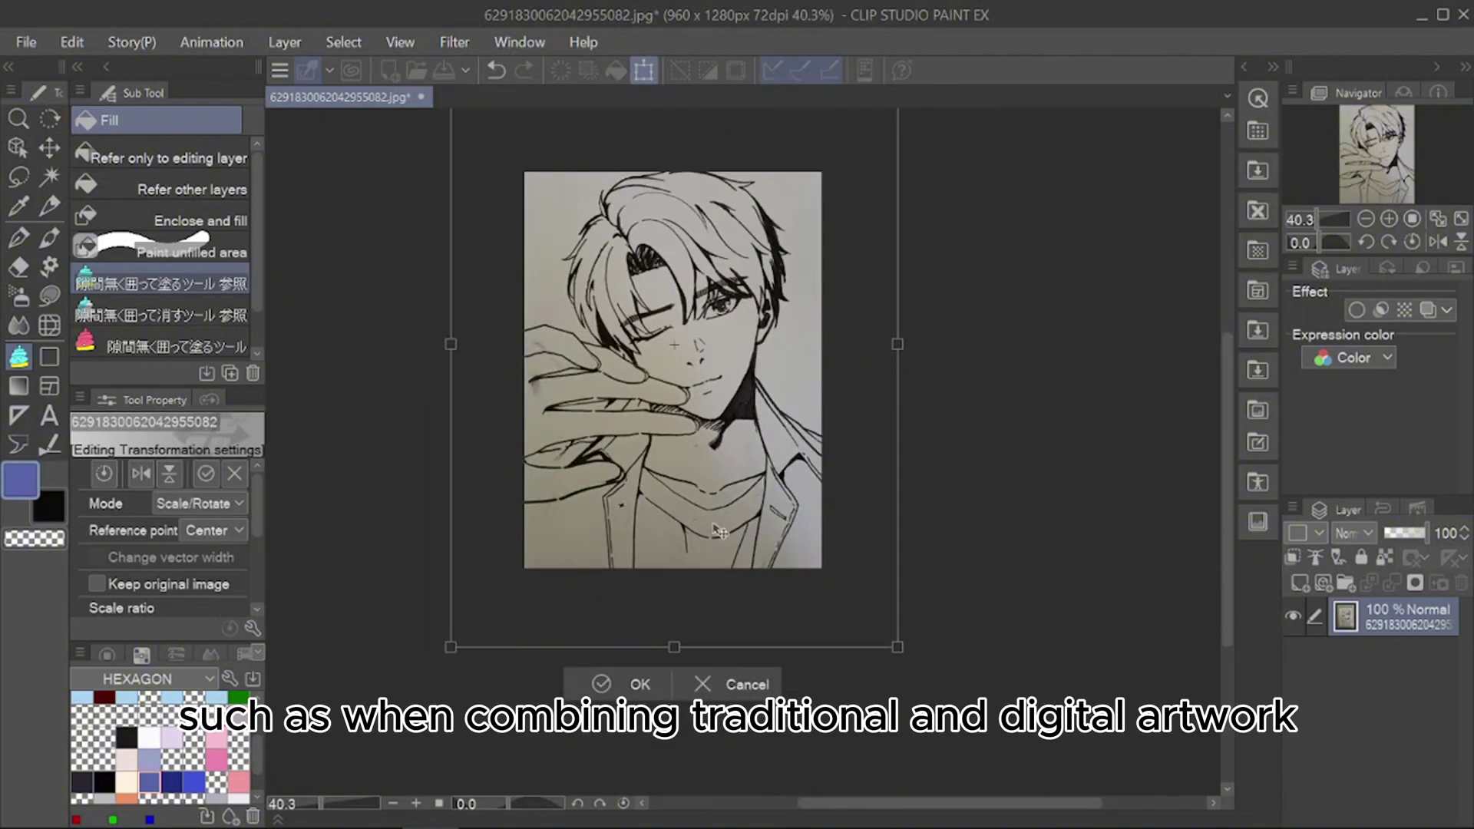
pyautogui.press('Return')
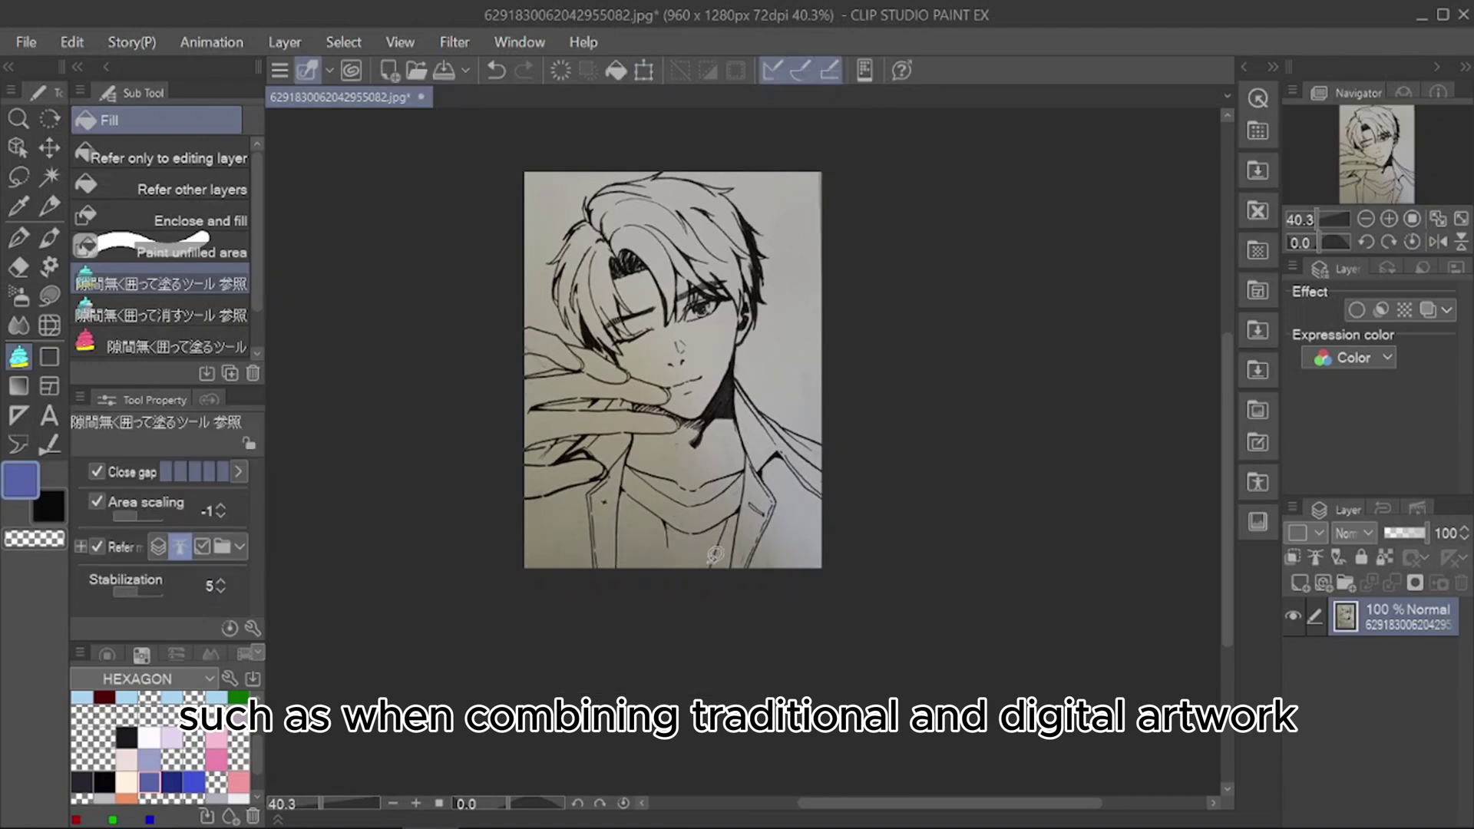
# Step: Raise the brightness and contrast of the photographed portrait so the gray paper turns white
pyautogui.click(72, 42)
pyautogui.moveTo(414, 516)
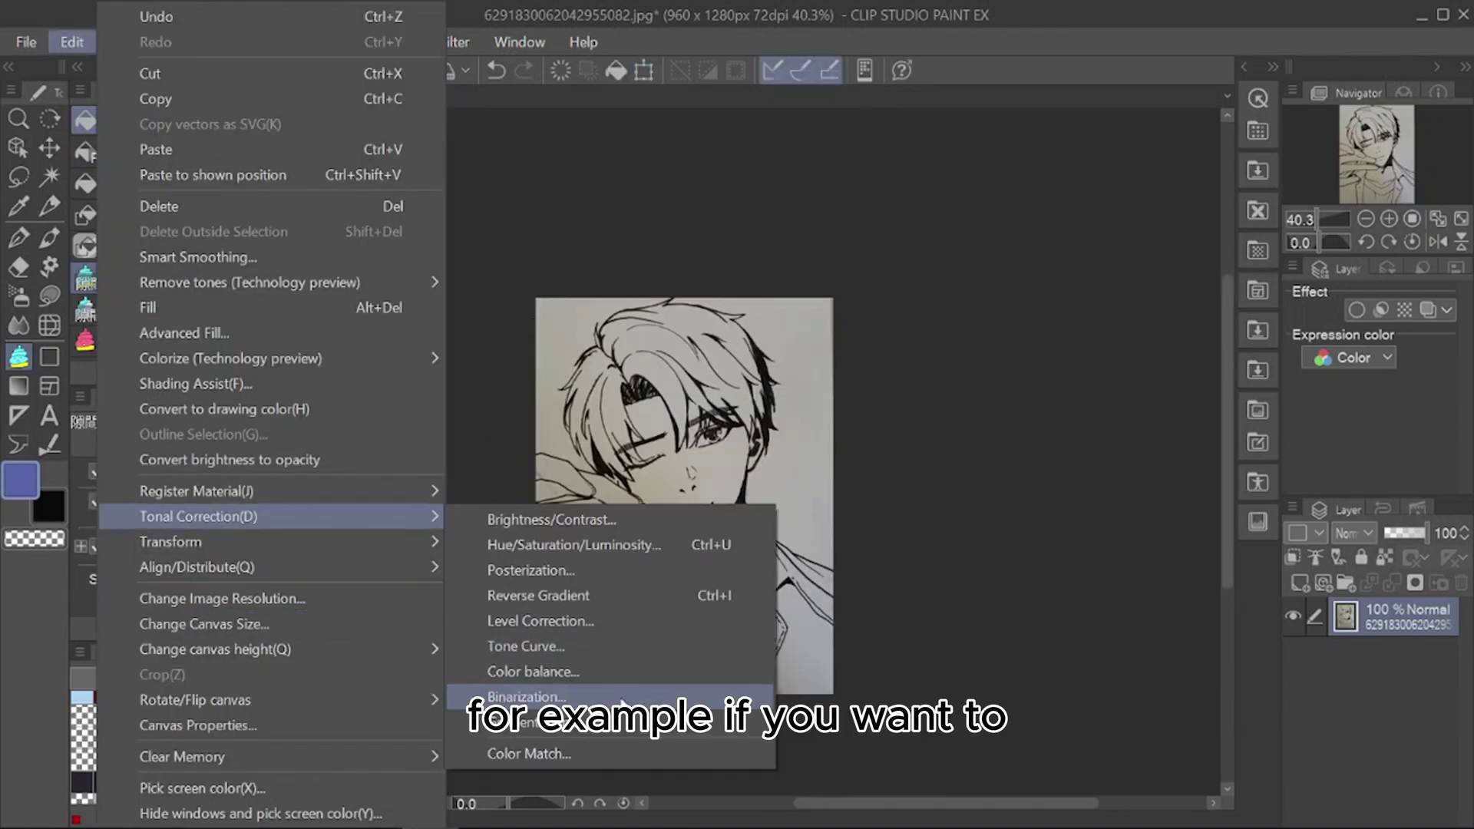
pyautogui.click(692, 519)
pyautogui.moveTo(893, 192); pyautogui.dragTo(1015, 196)
pyautogui.moveTo(817, 255); pyautogui.dragTo(933, 265)
pyautogui.click(1074, 161)
# Step: Apply Binarization to the portrait with a raised threshold to turn the drawing into pure black lines on white
pyautogui.click(72, 42)
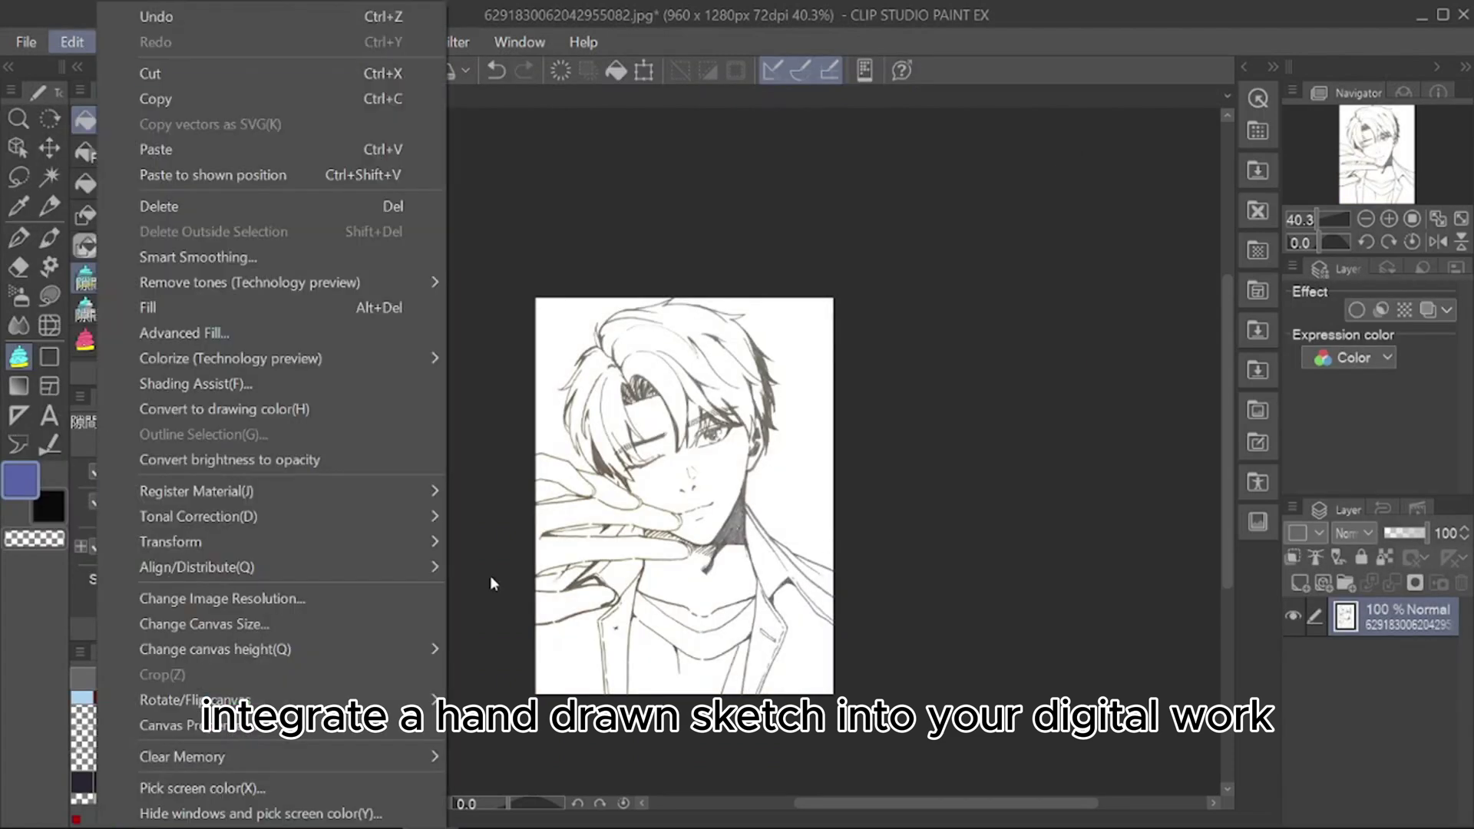
pyautogui.moveTo(469, 517)
pyautogui.click(584, 731)
pyautogui.moveTo(969, 304); pyautogui.dragTo(1071, 310)
pyautogui.click(1225, 267)
pyautogui.scroll(2, 921, 461)
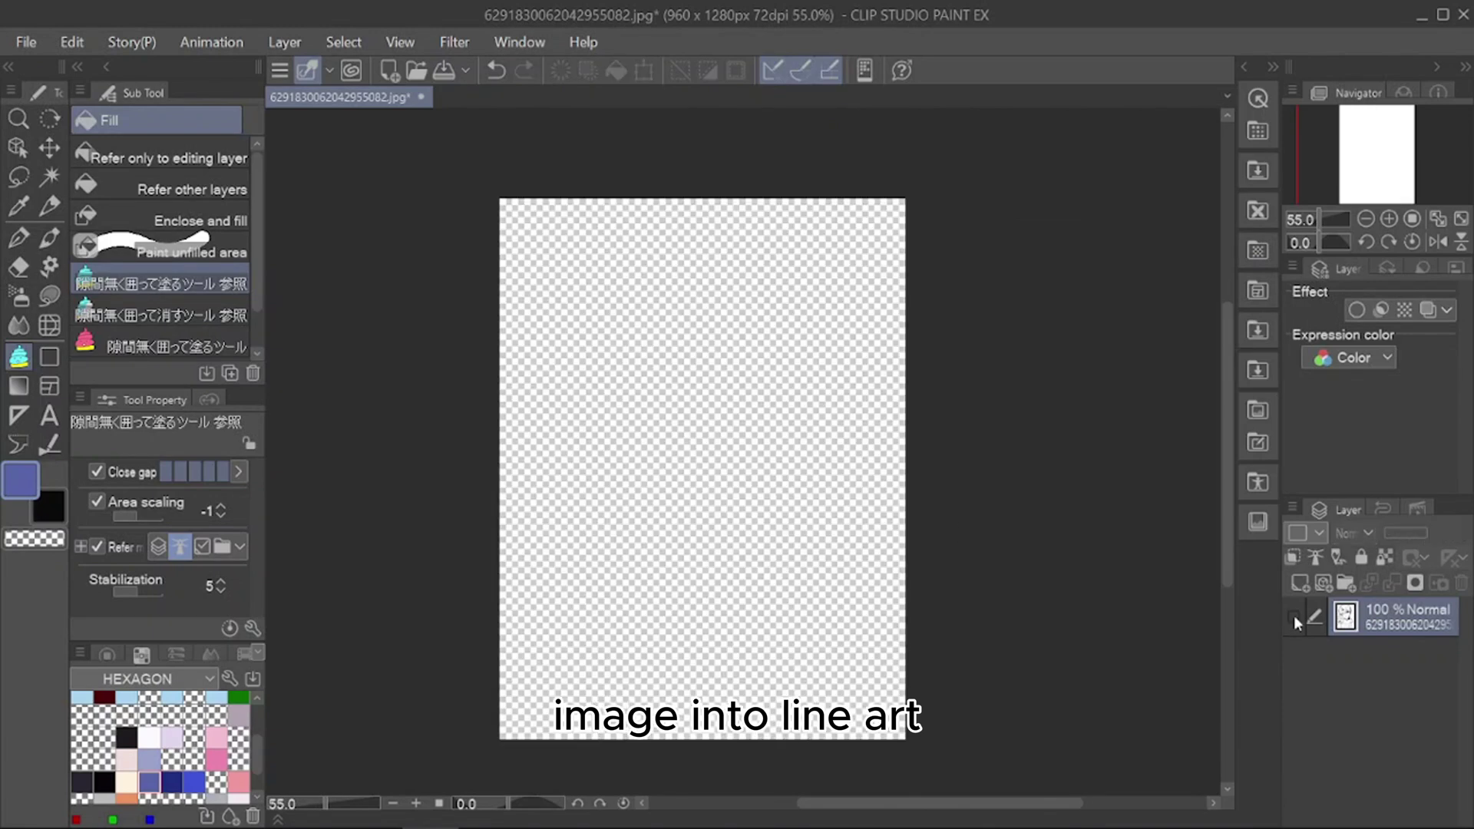
# Step: Show the portrait layer again and convert its brightness to opacity to make the white areas transparent
pyautogui.click(1295, 618)
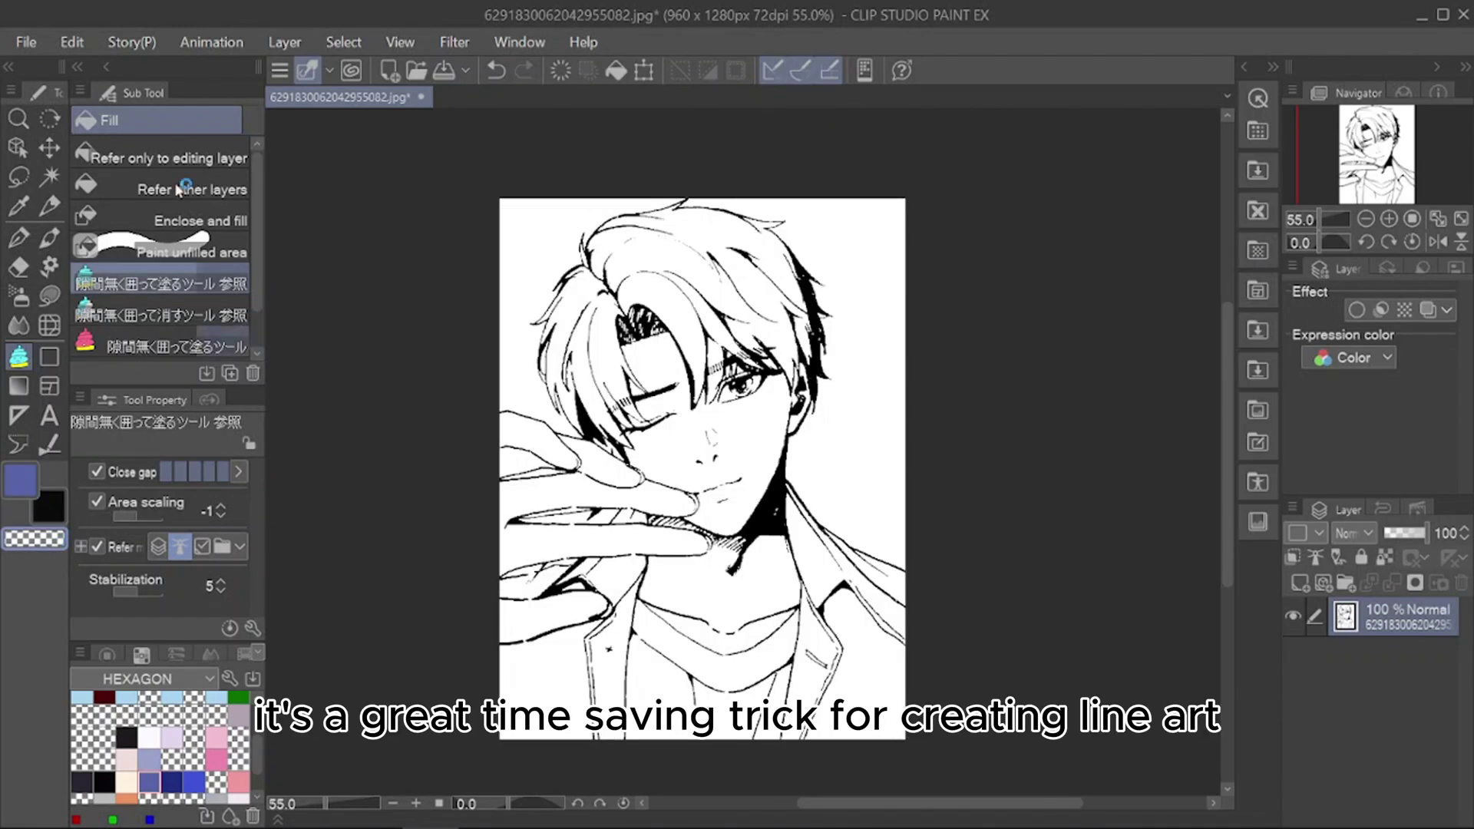
pyautogui.click(74, 41)
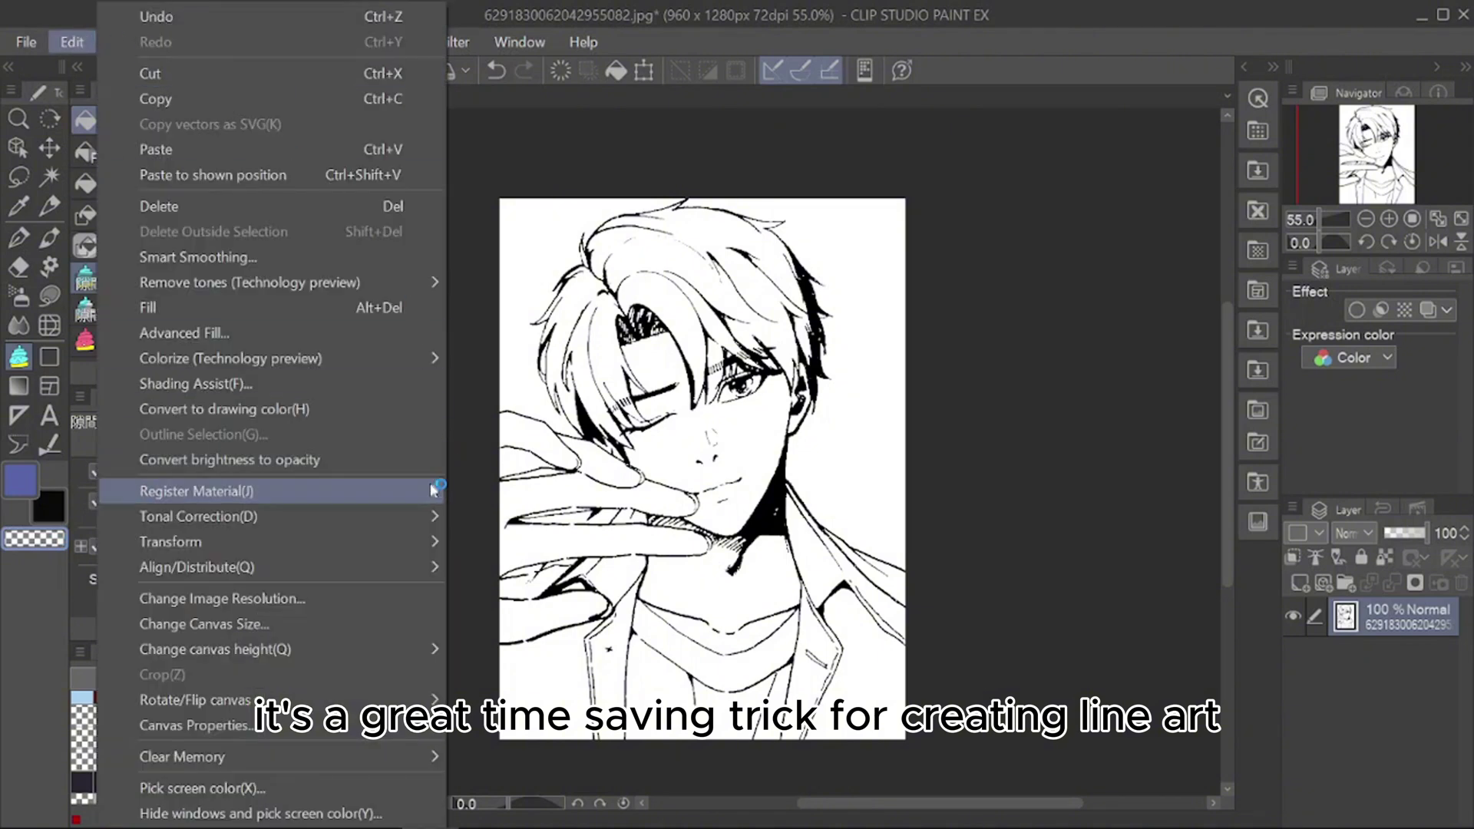
pyautogui.click(394, 460)
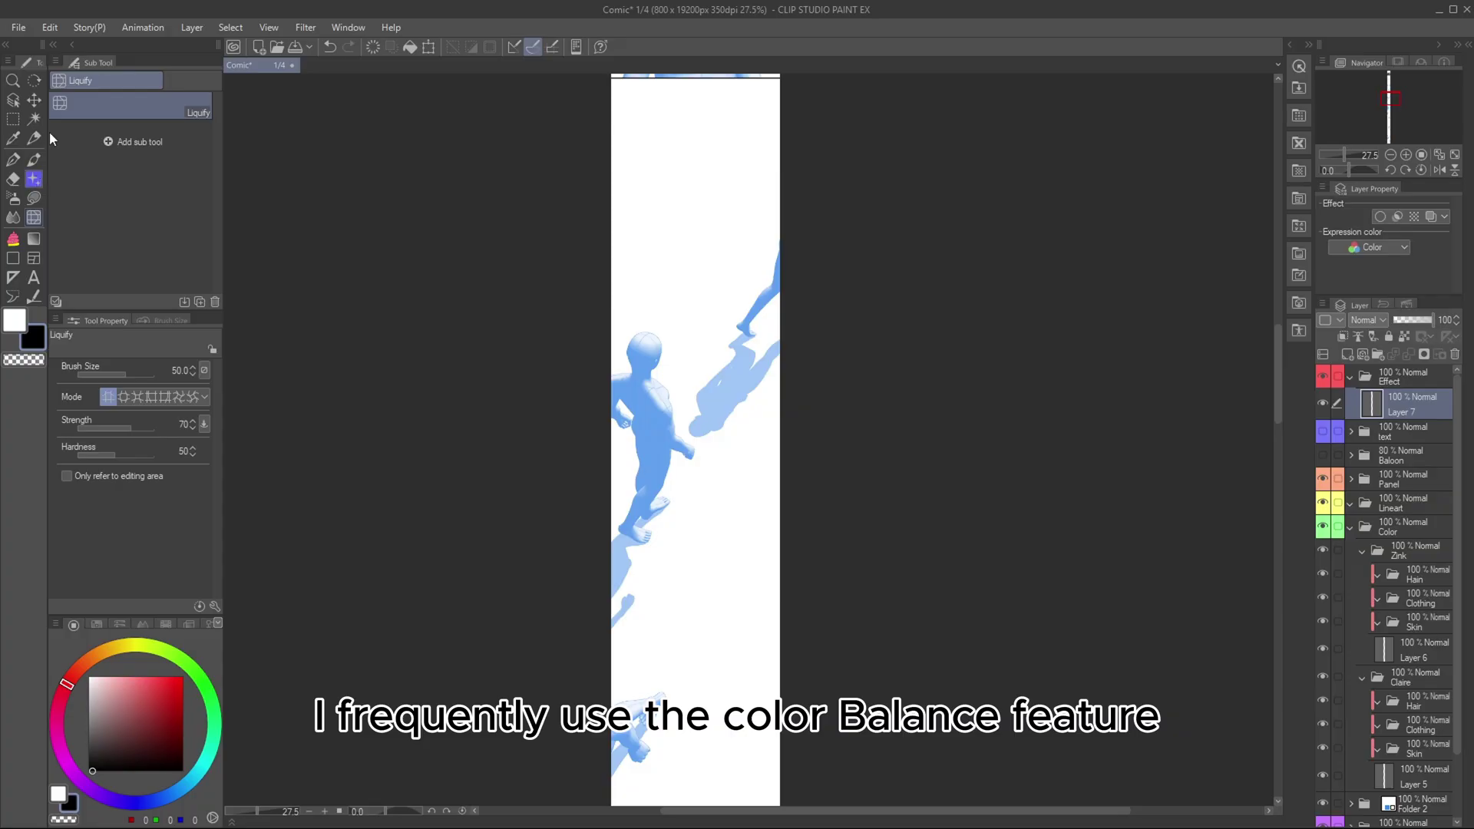
# Step: Paint red flower clusters with the 红菊花束 decoration brush at size 250 on Layer 7, along the canvas edges above and below the blue figure
pyautogui.click(34, 178)
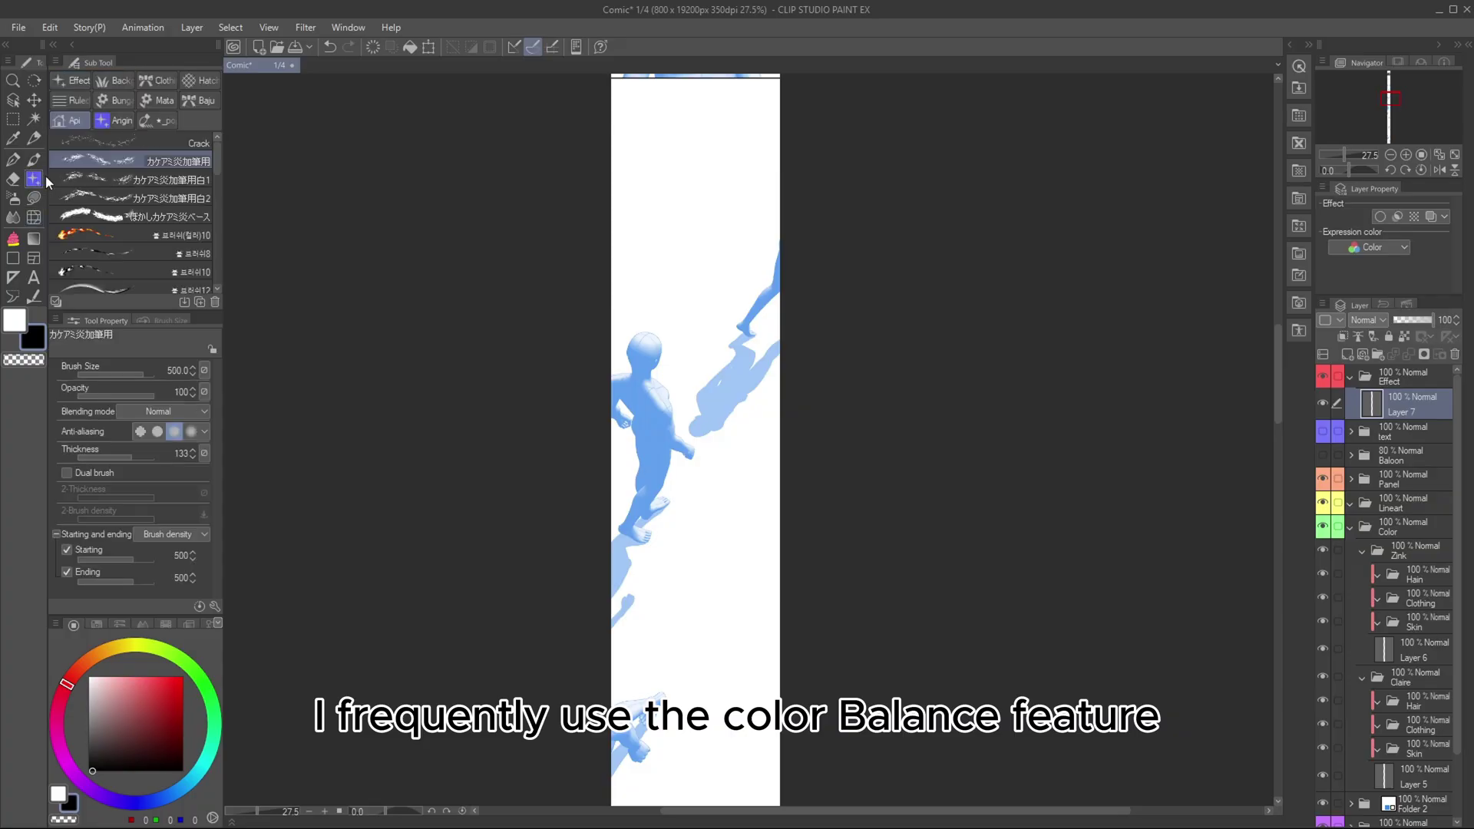
pyautogui.click(100, 248)
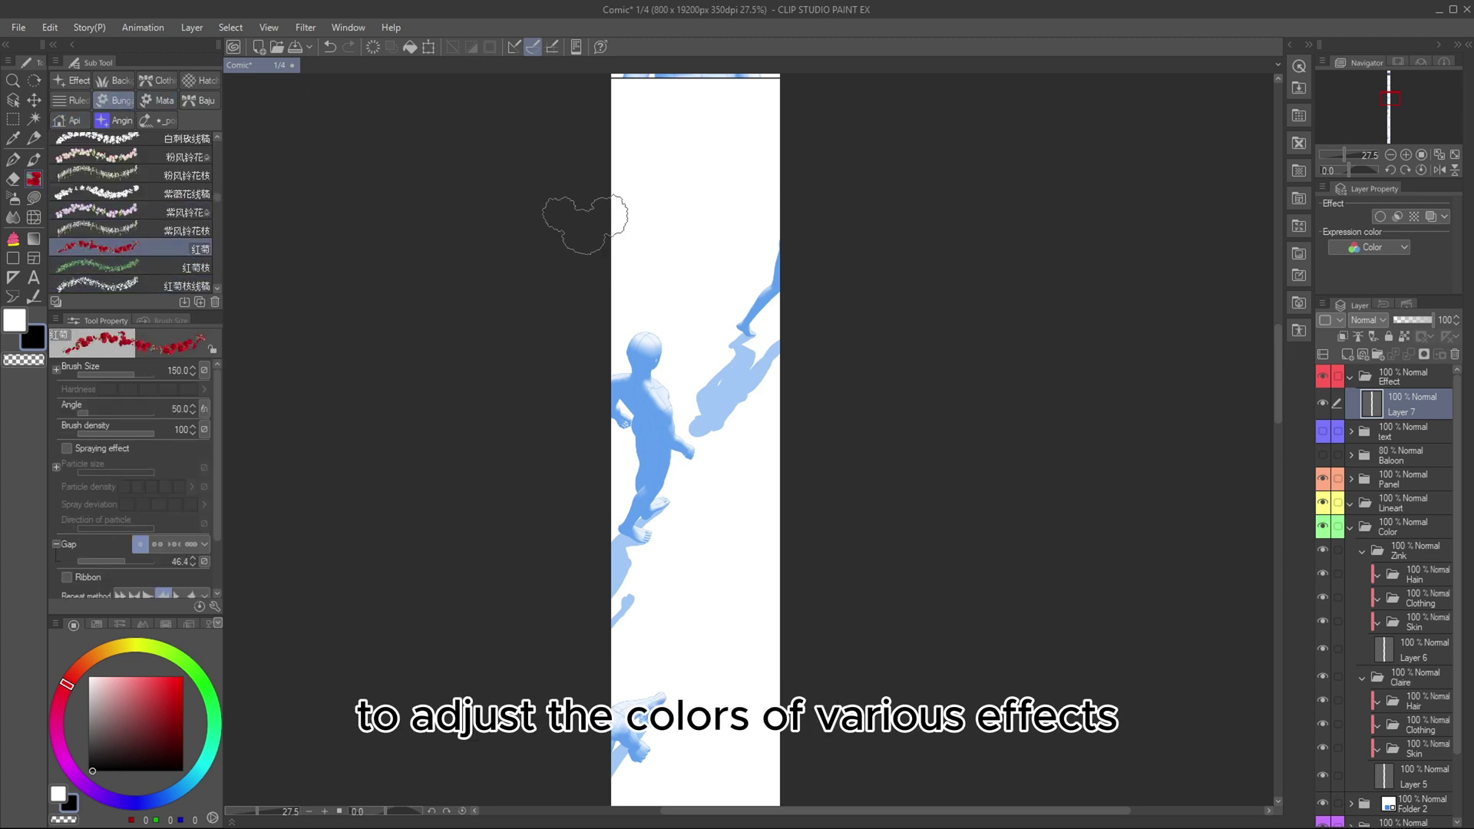
pyautogui.scroll(-4, 215, 192)
pyautogui.click(100, 152)
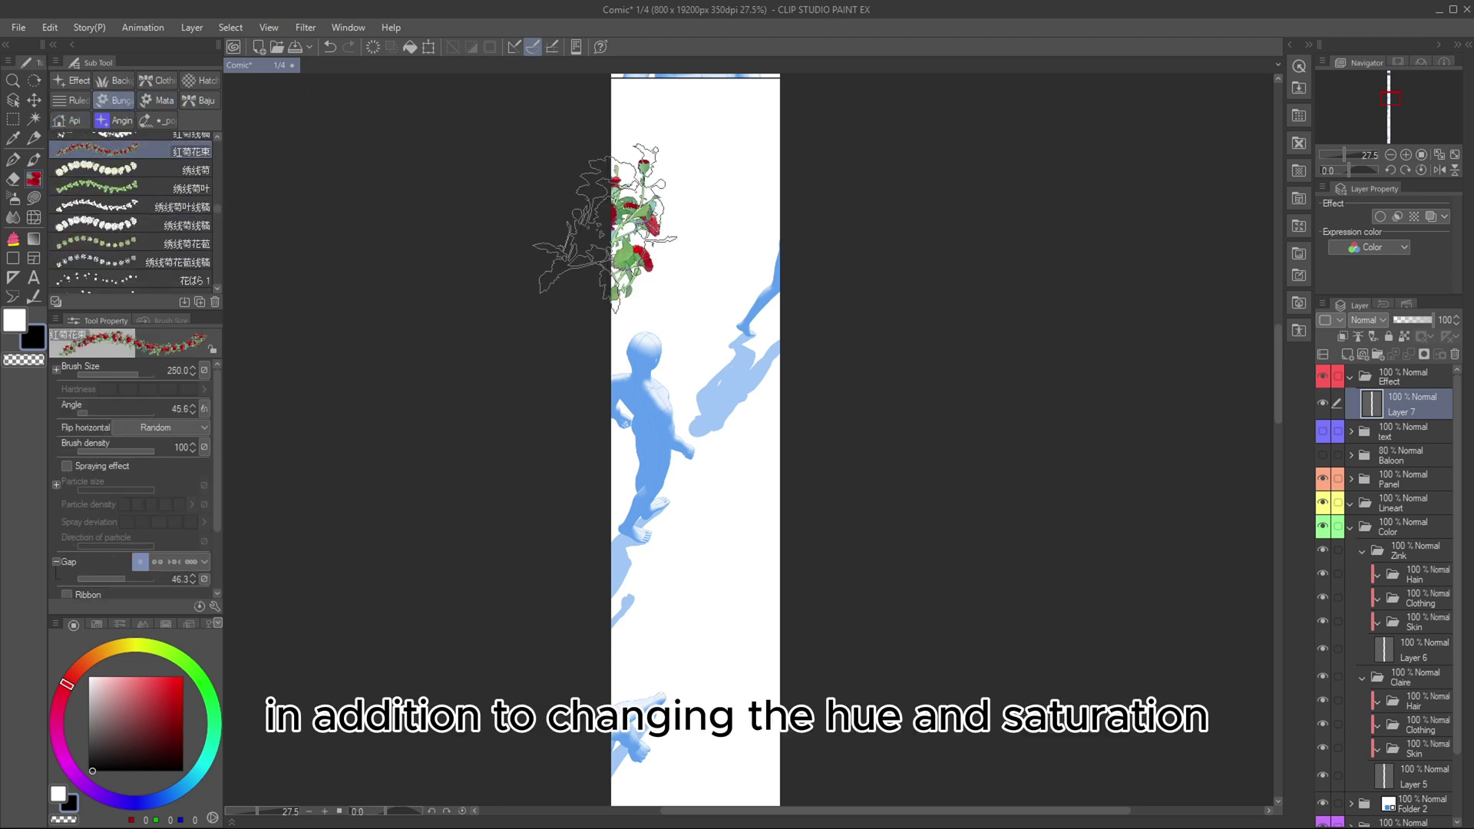
pyautogui.click(619, 217)
pyautogui.press('h')
pyautogui.moveTo(712, 584); pyautogui.dragTo(702, 657)
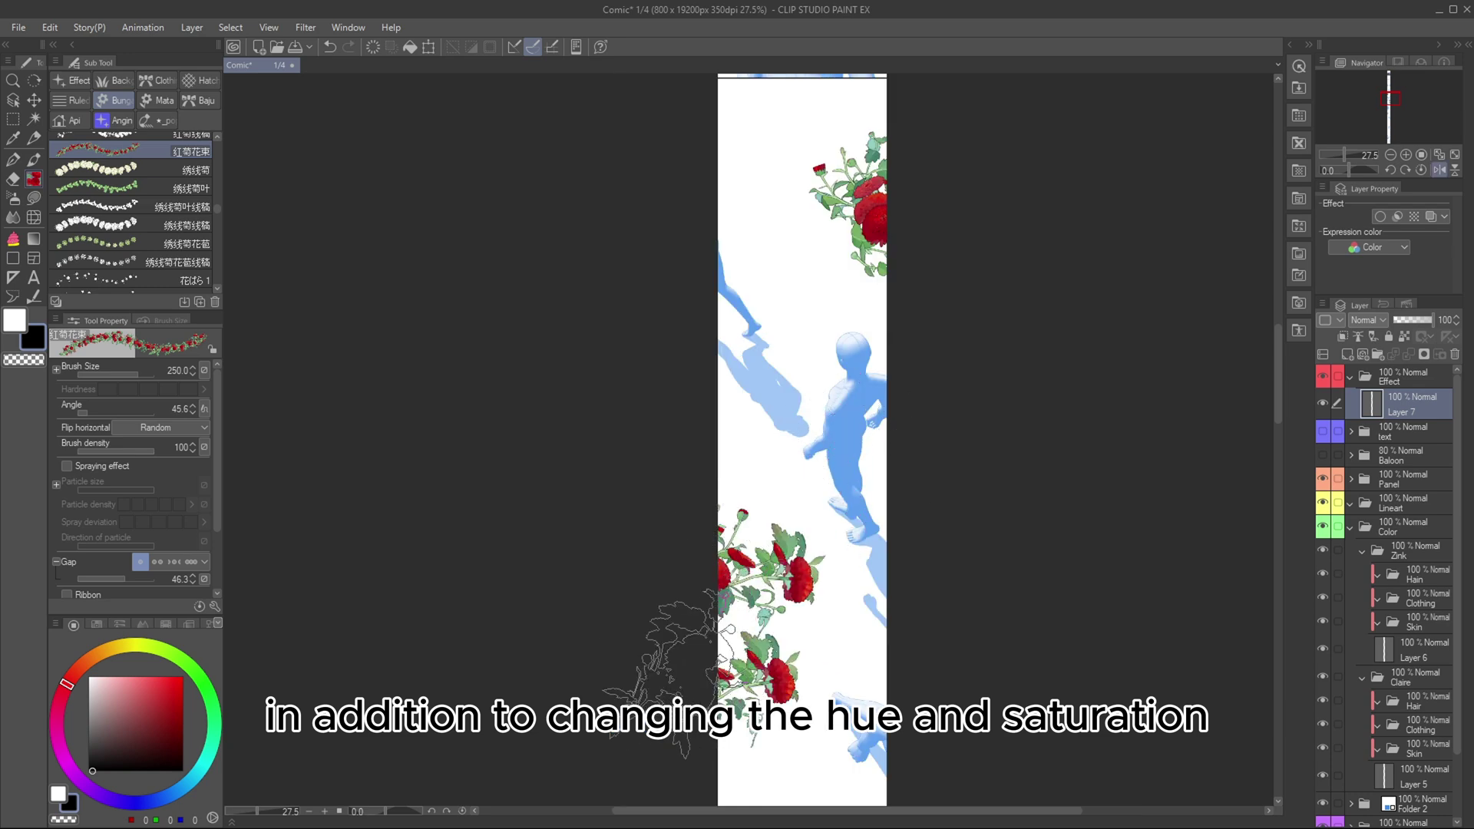
pyautogui.press('h')
# Step: Adjust the flowers' color balance toward blue, cyan and magenta
pyautogui.click(50, 27)
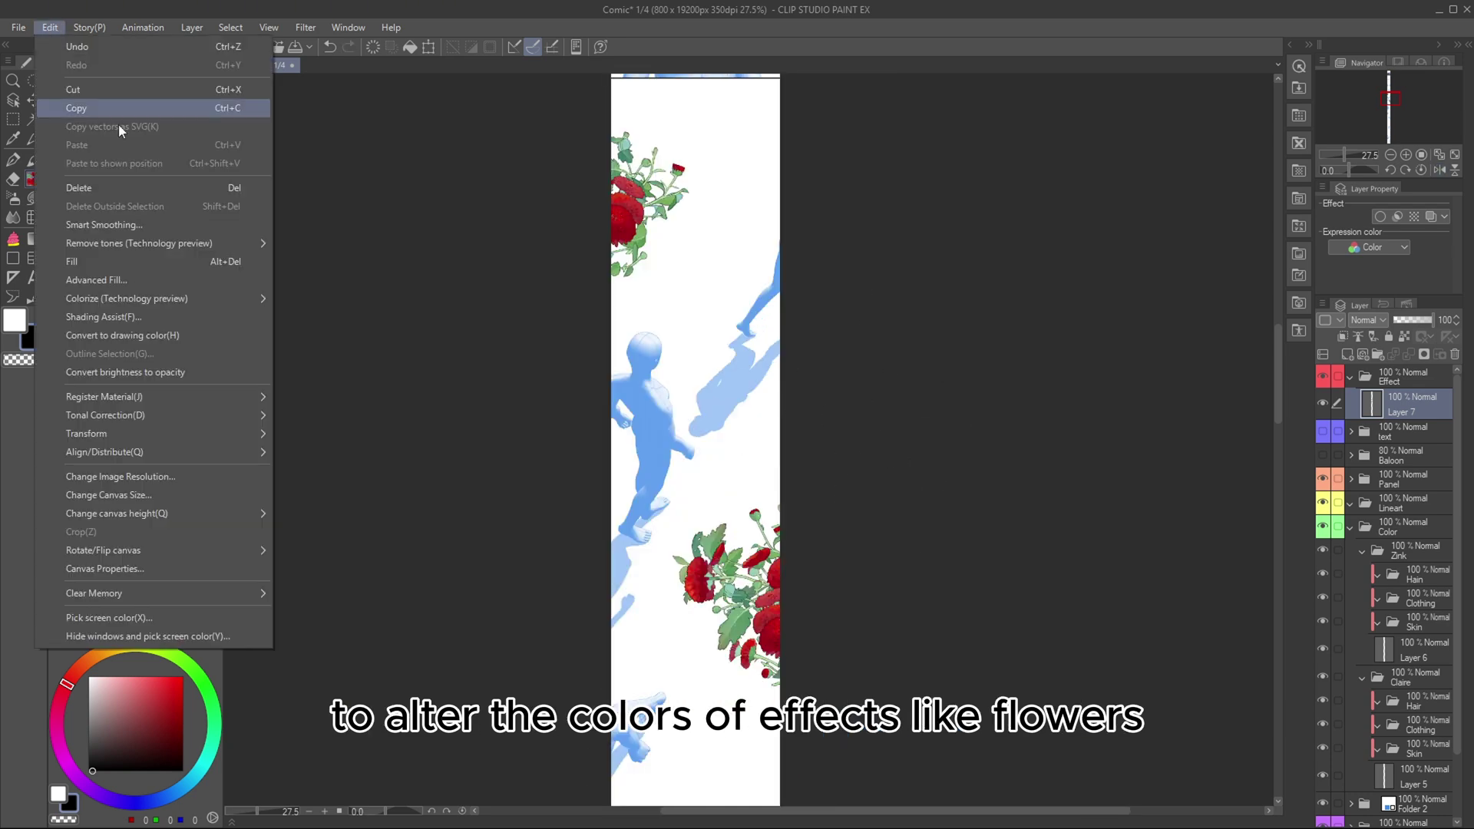
pyautogui.moveTo(231, 415)
pyautogui.click(409, 528)
pyautogui.moveTo(1242, 285); pyautogui.dragTo(1320, 285)
pyautogui.moveTo(1241, 231); pyautogui.dragTo(1174, 225)
pyautogui.moveTo(1241, 258); pyautogui.dragTo(1158, 260)
pyautogui.click(1413, 189)
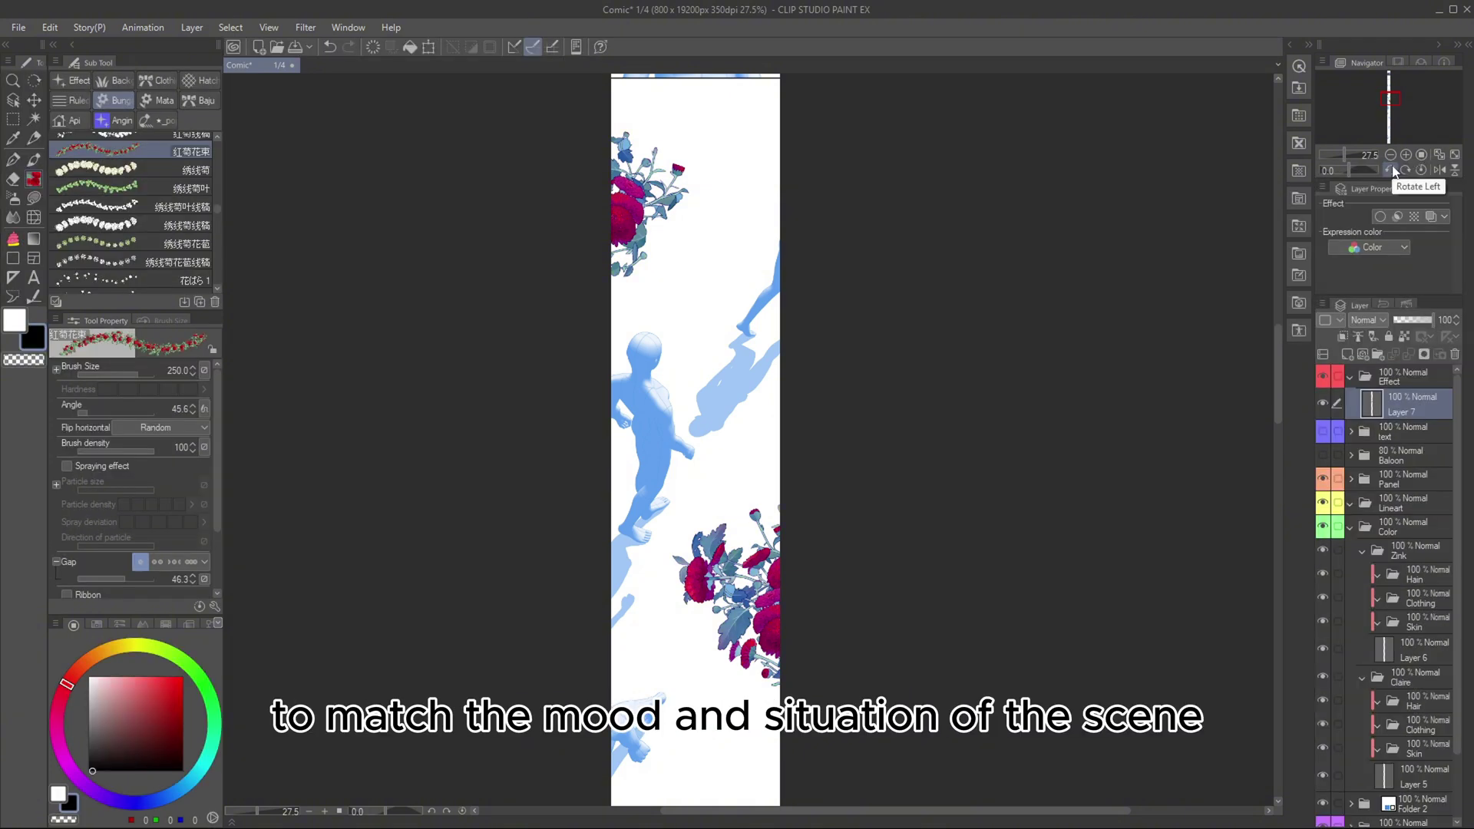
# Step: Shift the hue of the flowers to about 24 with Hue/Saturation/Luminosity
pyautogui.hotkey('ctrl', 'u')
pyautogui.moveTo(1255, 51)
pyautogui.mouseDown()
pyautogui.moveTo(1227, 52)
pyautogui.moveTo(1288, 52)
pyautogui.moveTo(1274, 51)
pyautogui.mouseUp()
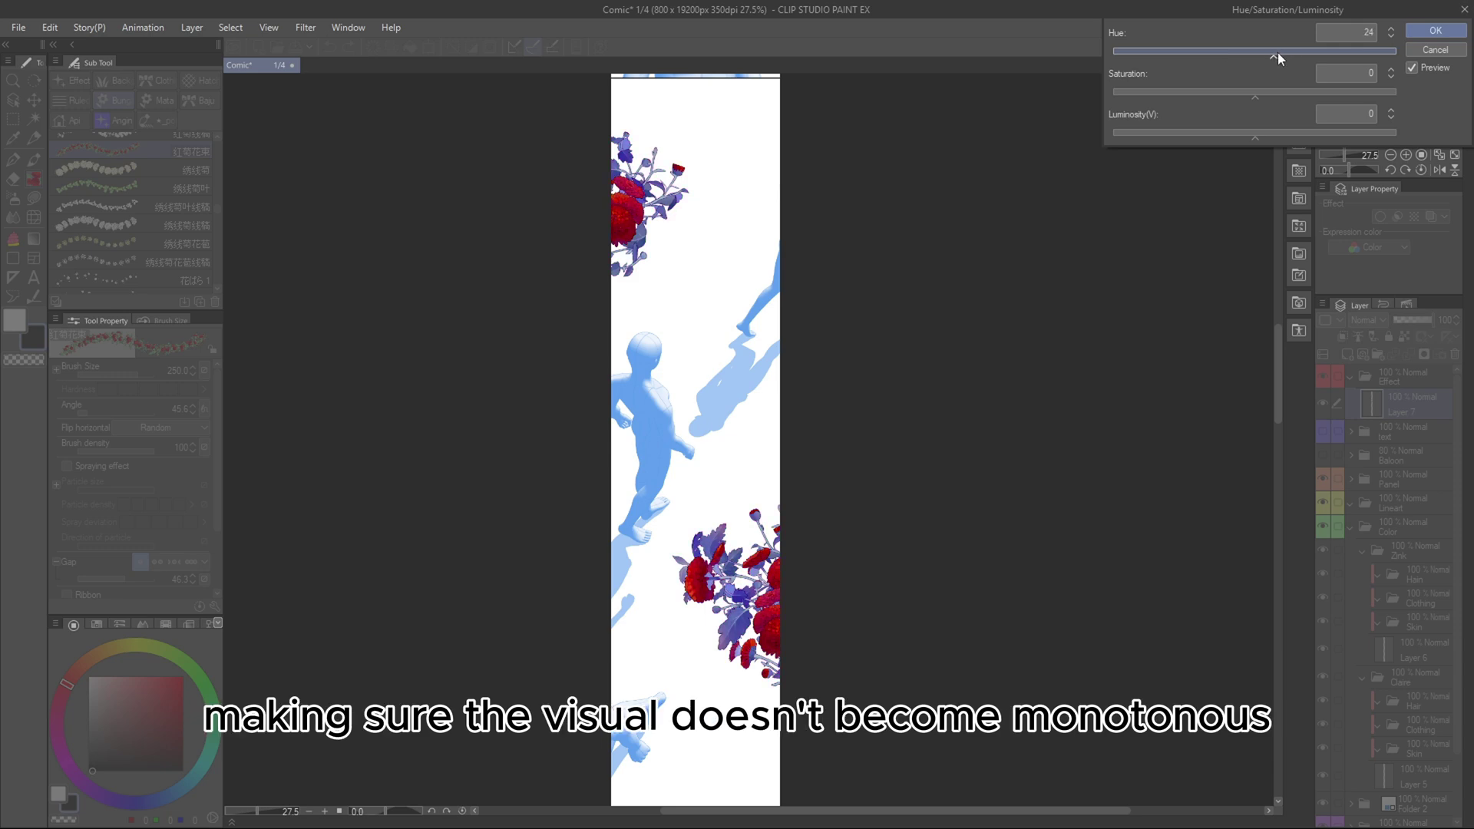
pyautogui.click(1413, 30)
# Step: Apply another color balance to the flowers, with cyan-red at -100, magenta-green at about 58 and yellow-blue at 34
pyautogui.click(50, 27)
pyautogui.moveTo(230, 415)
pyautogui.click(424, 529)
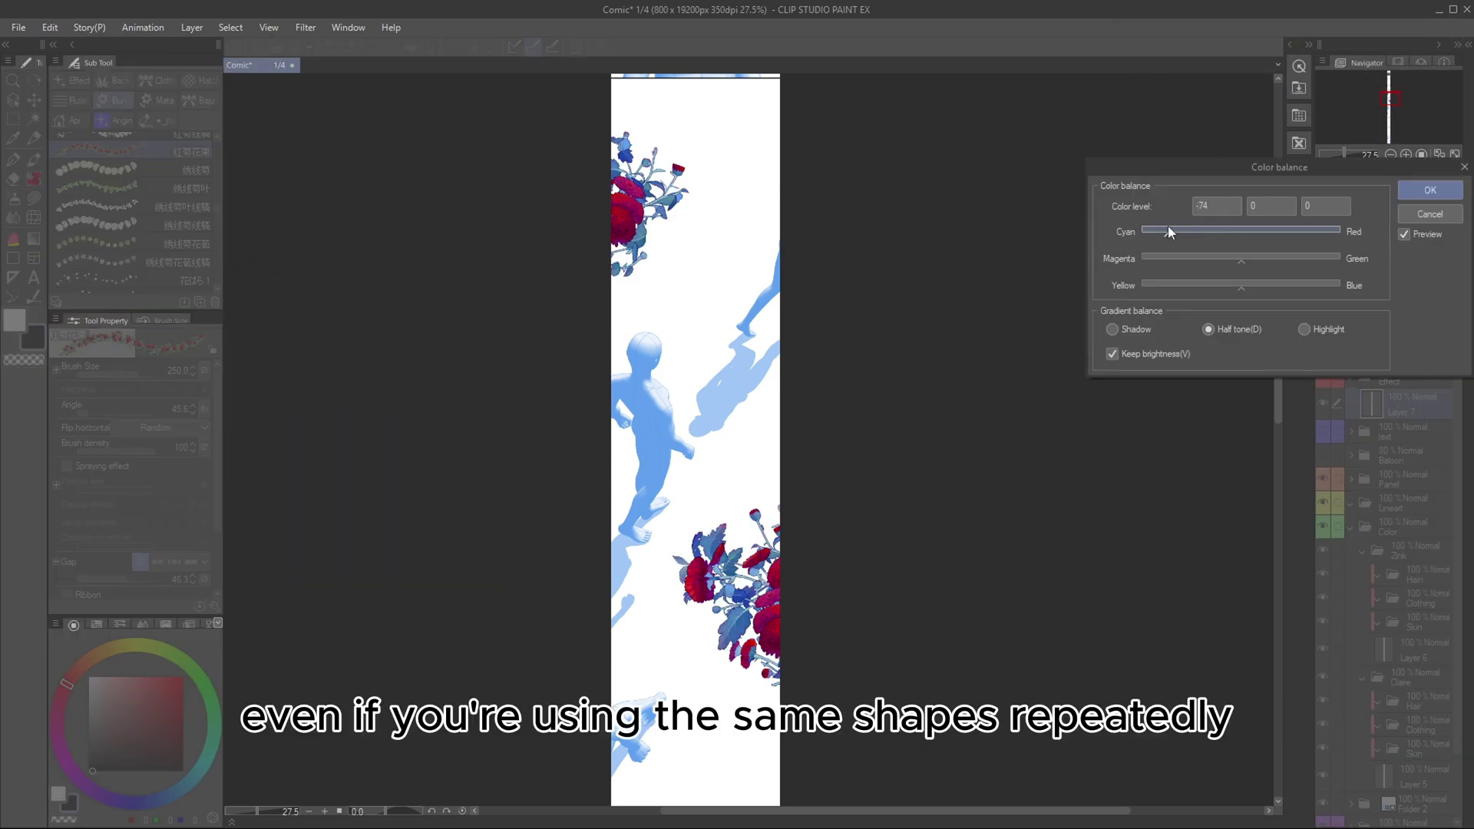
pyautogui.moveTo(1305, 287); pyautogui.dragTo(1274, 284)
pyautogui.click(1274, 260)
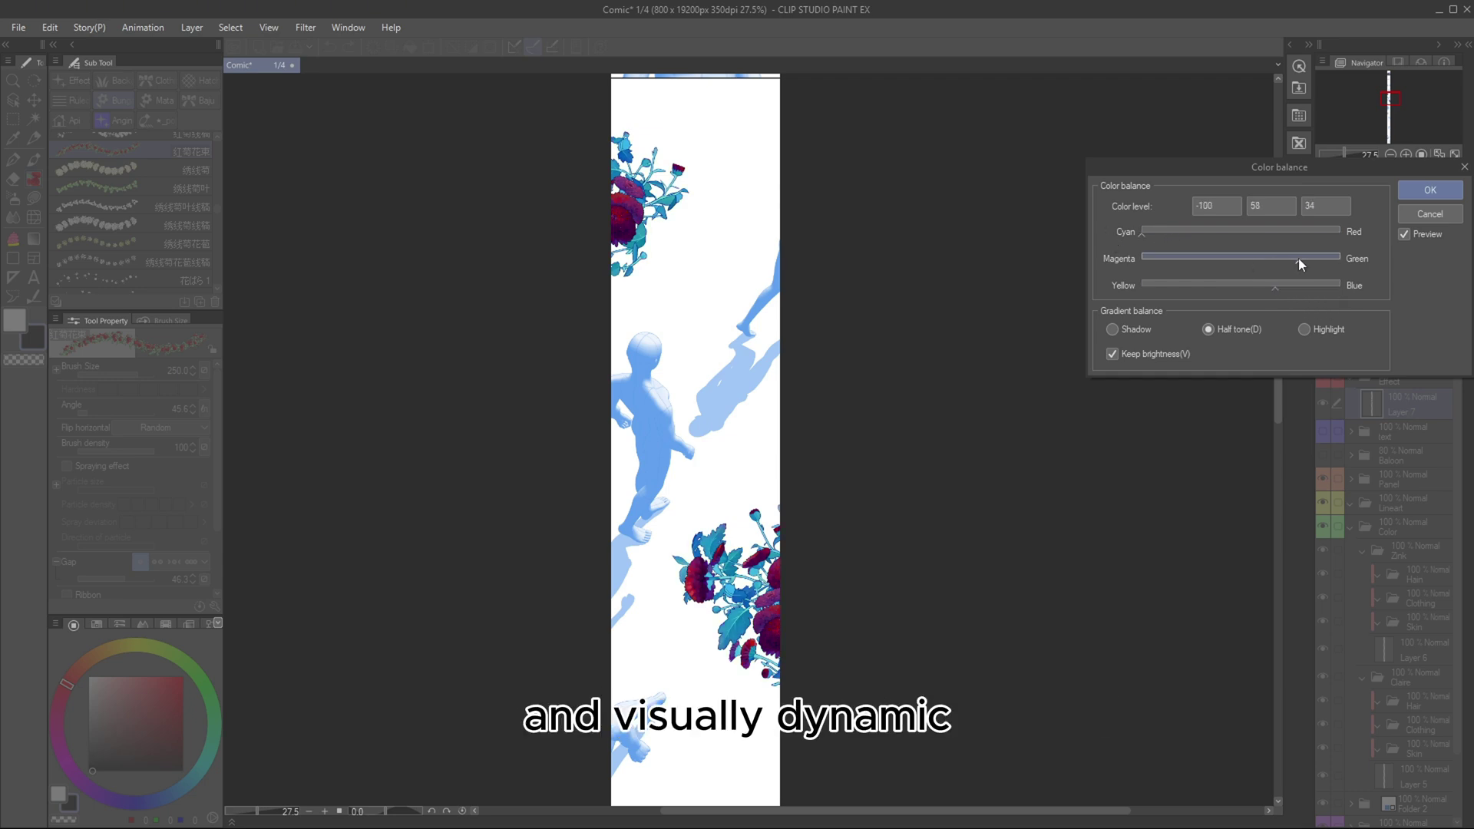
pyautogui.click(1419, 191)
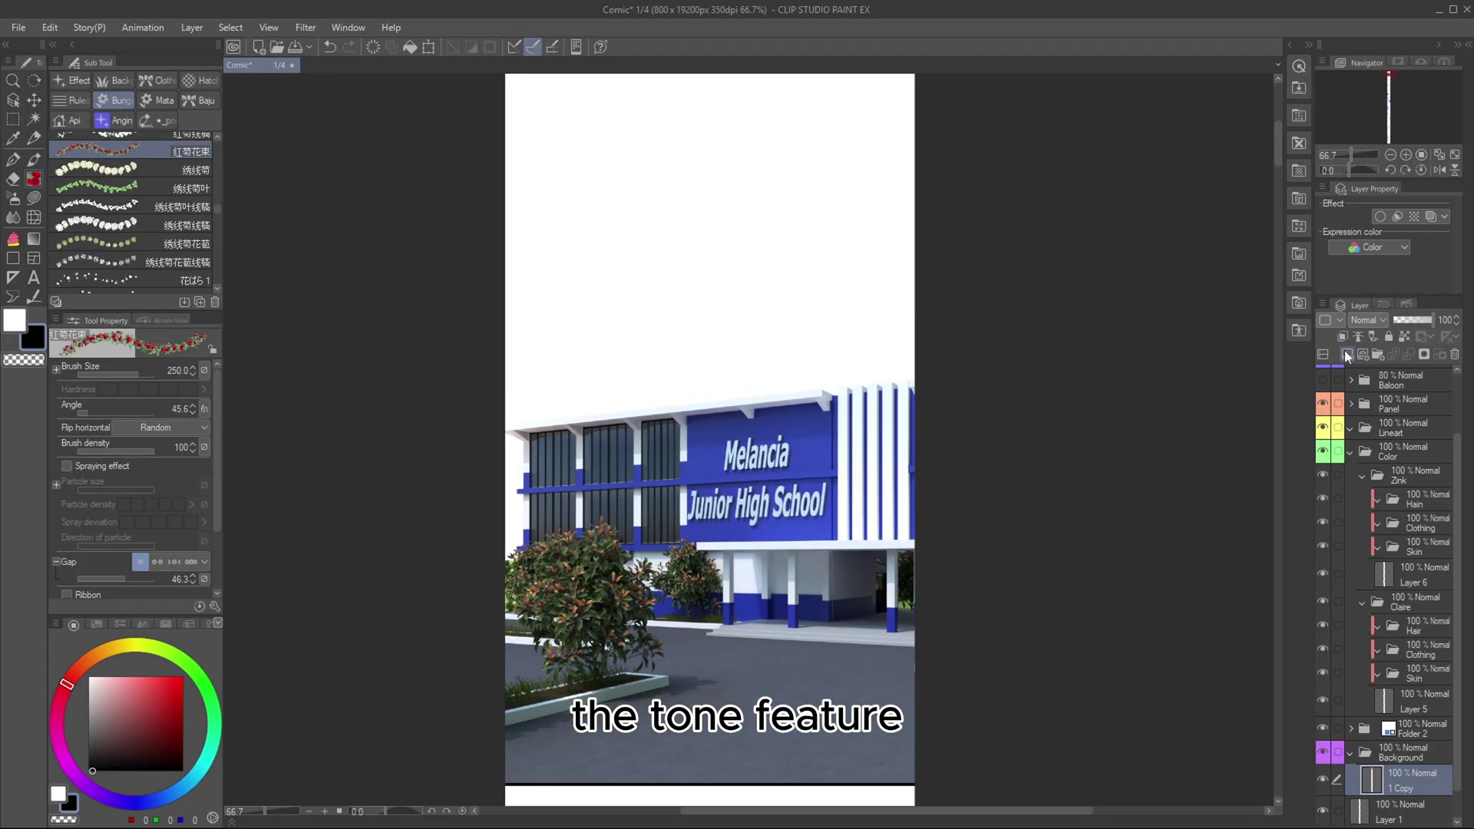
# Step: Fill a new layer clipped to the school building with light blue, and apply the Tone effect with an increased frequency
pyautogui.click(105, 625)
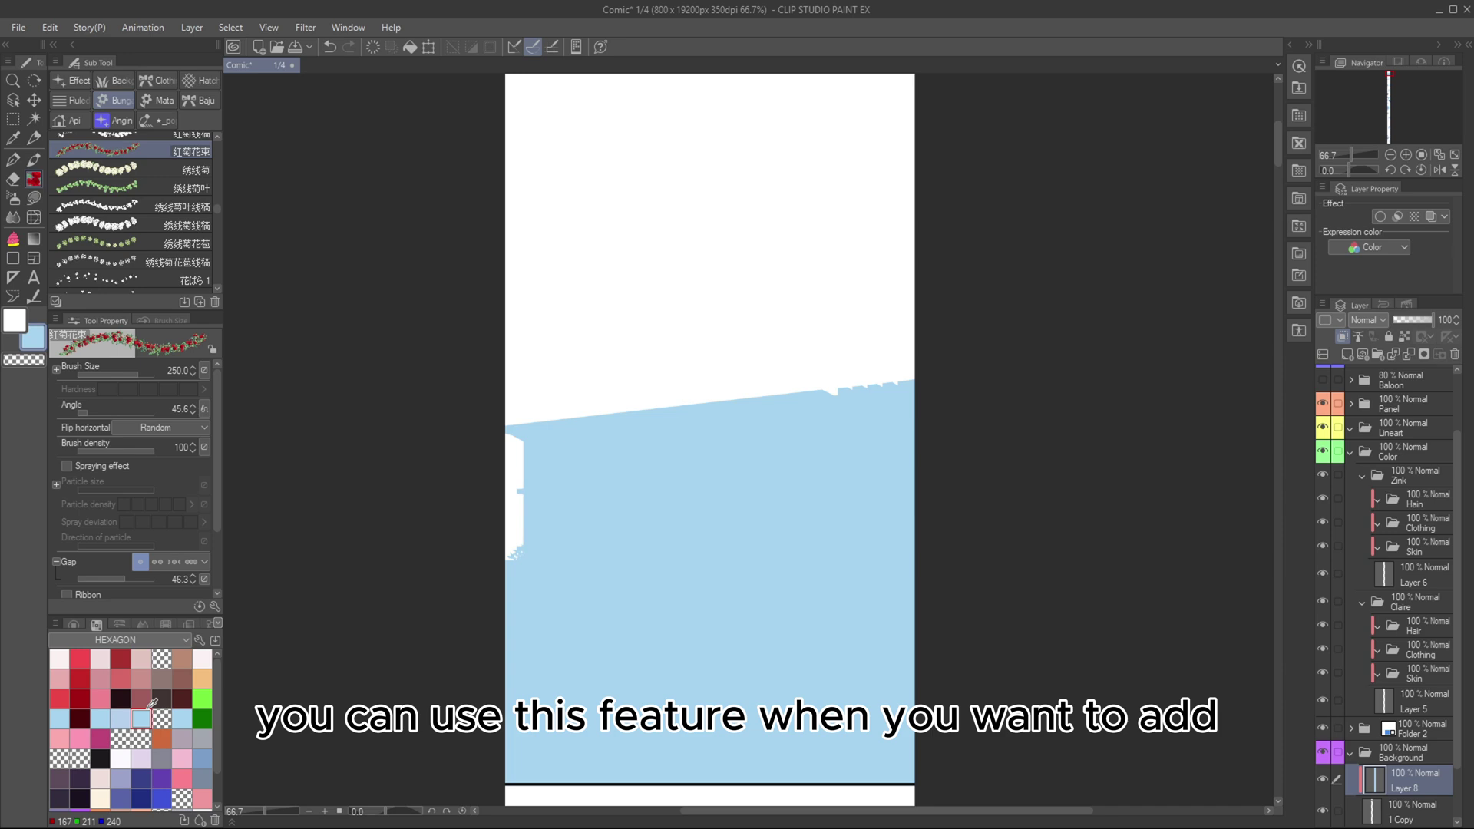
pyautogui.click(1413, 216)
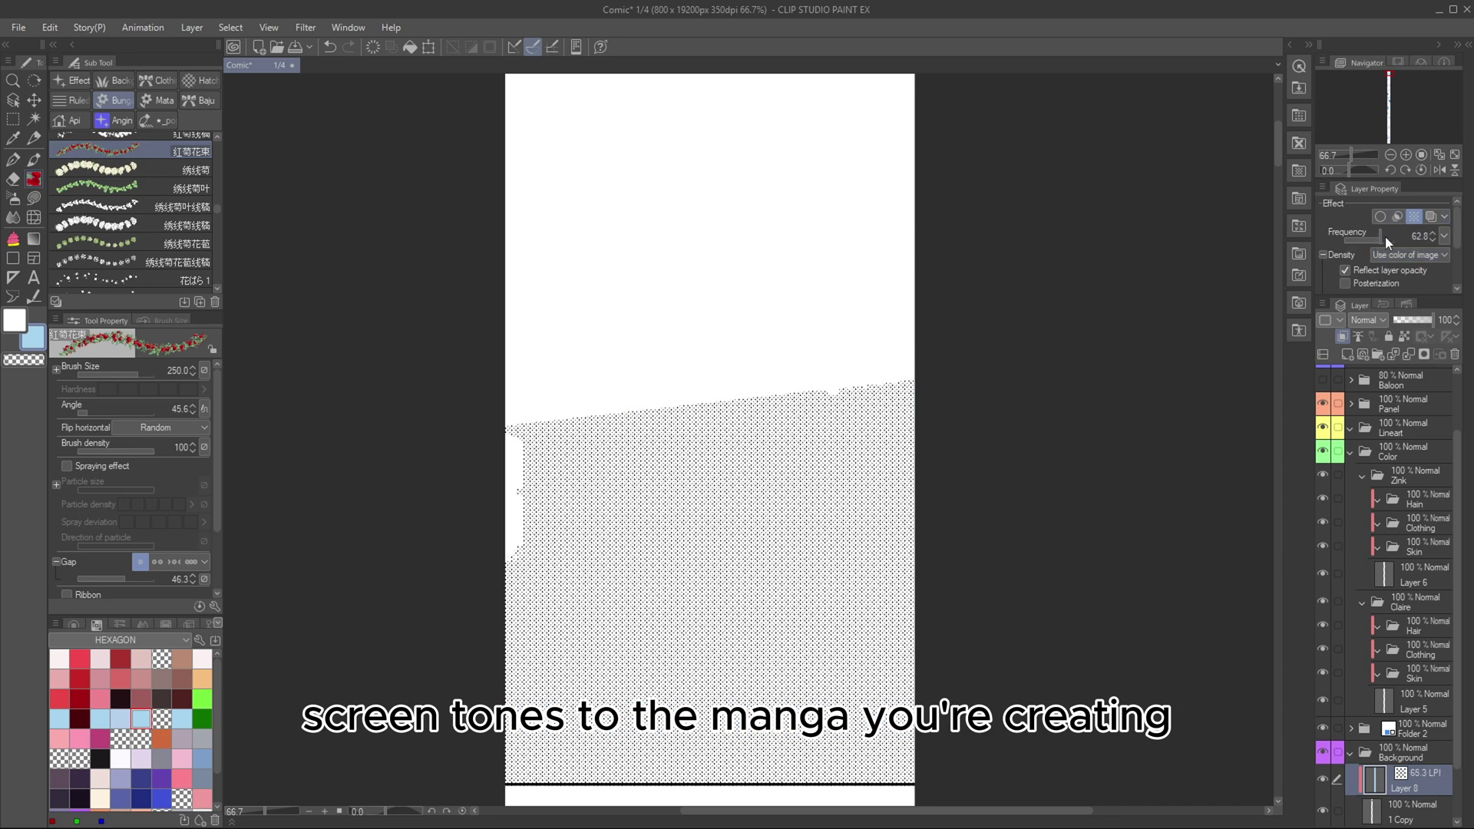
pyautogui.moveTo(1380, 238); pyautogui.dragTo(1473, 245)
# Step: Merge the tone with a new layer to flatten it, set its opacity to 15%, and inspect the dots over the school building
pyautogui.click(1348, 353)
pyautogui.hotkey('ctrl', 'e')
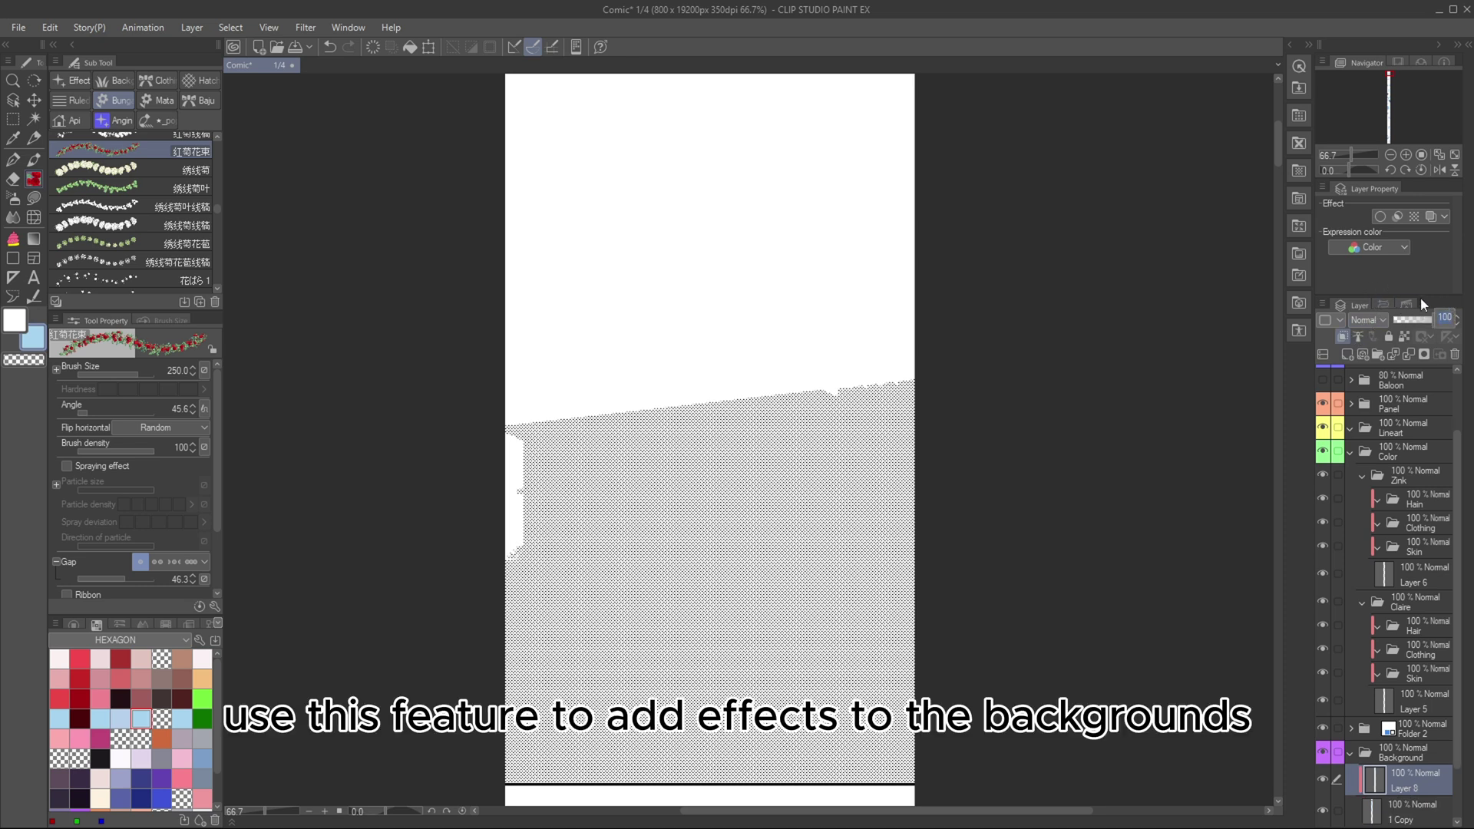
pyautogui.write('15')
pyautogui.press('Return')
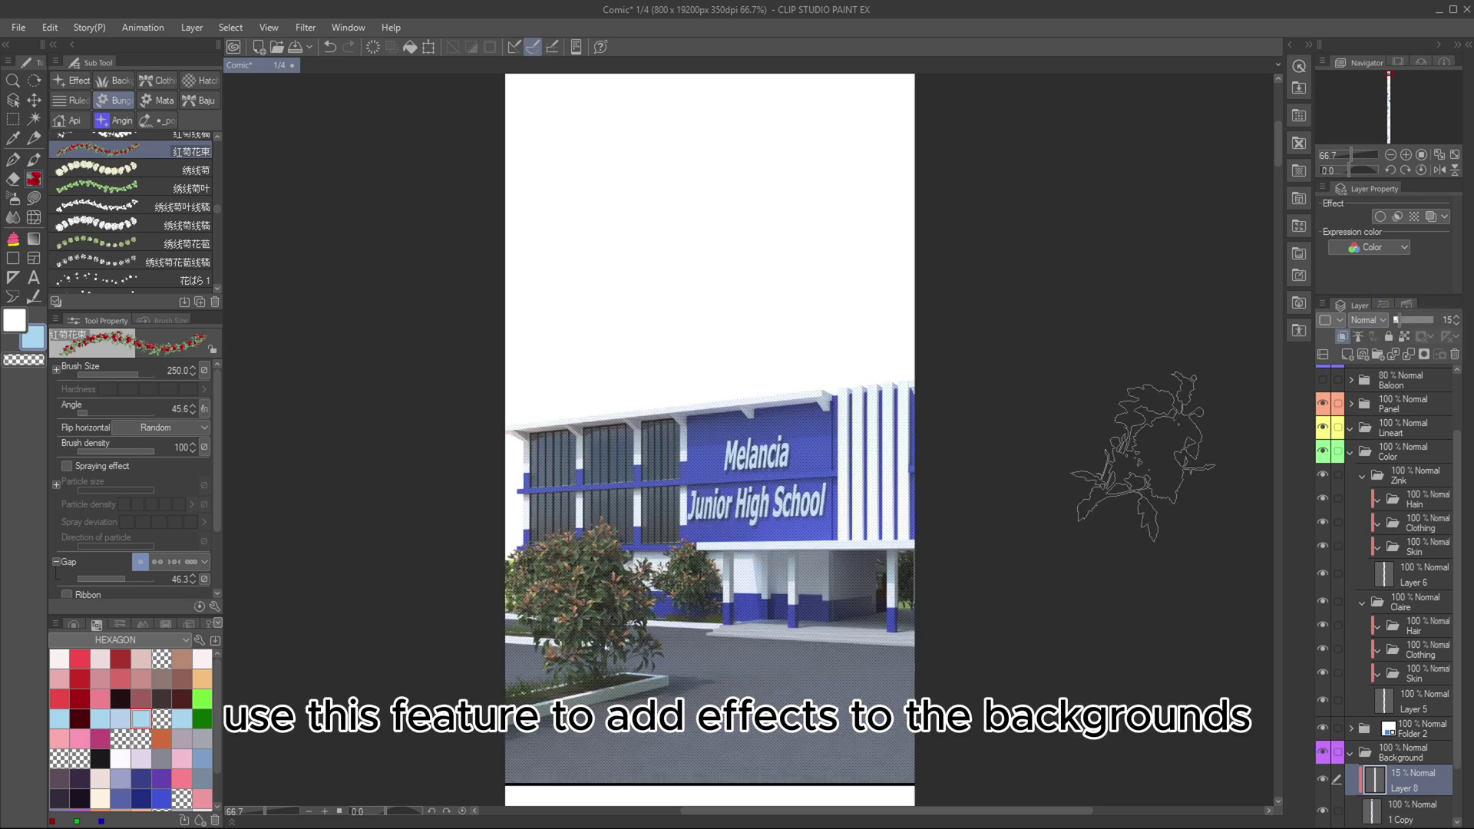
pyautogui.scroll(3, 880, 599)
pyautogui.scroll(5, 880, 599)
pyautogui.moveTo(837, 585); pyautogui.dragTo(1060, 629)
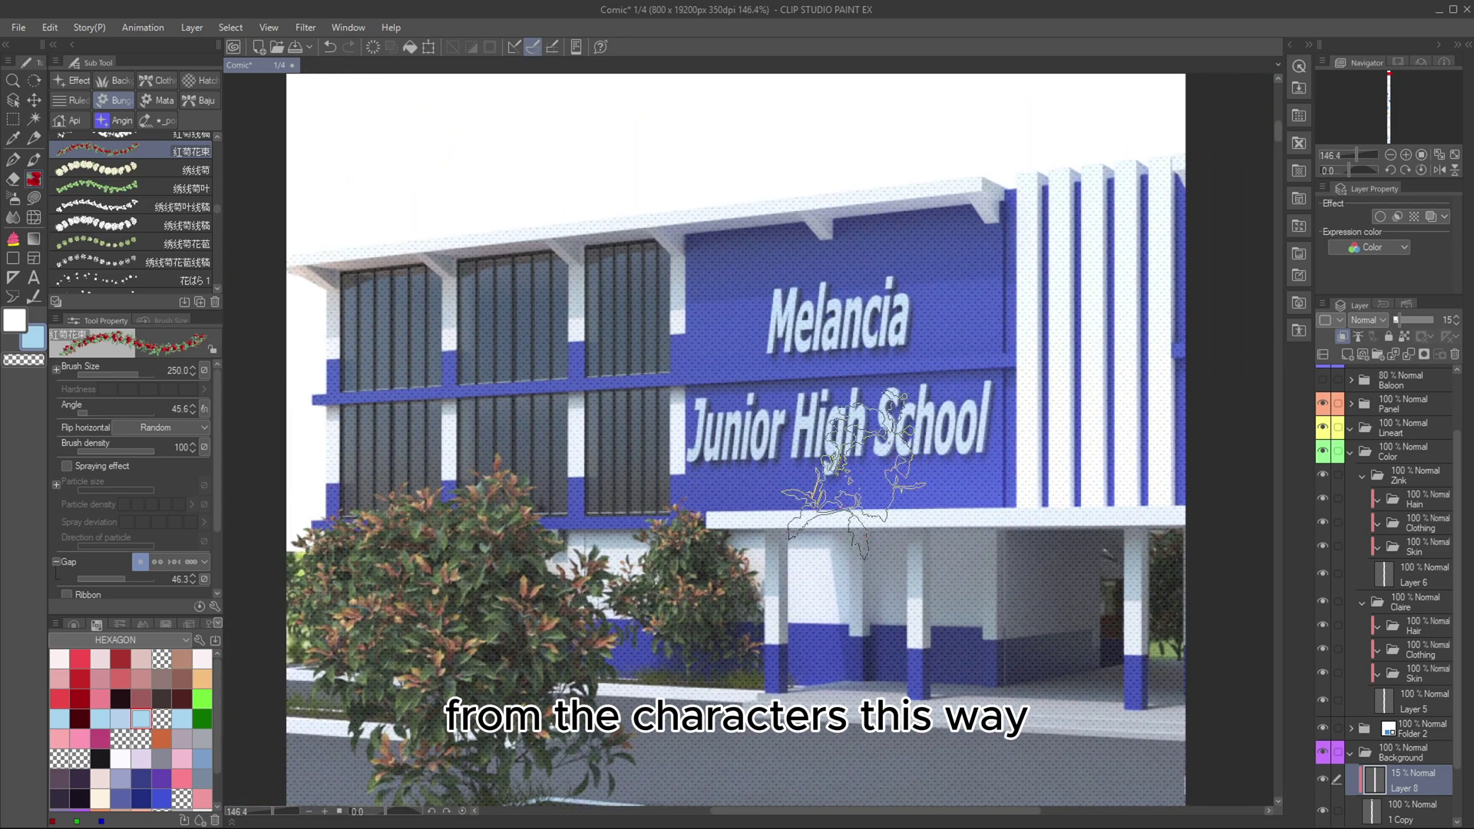
pyautogui.scroll(-3, 891, 491)
# Step: Add a new layer clipped to the collapsed Background folder, and select a rectangular area around the school panel
pyautogui.click(1350, 752)
pyautogui.click(1348, 355)
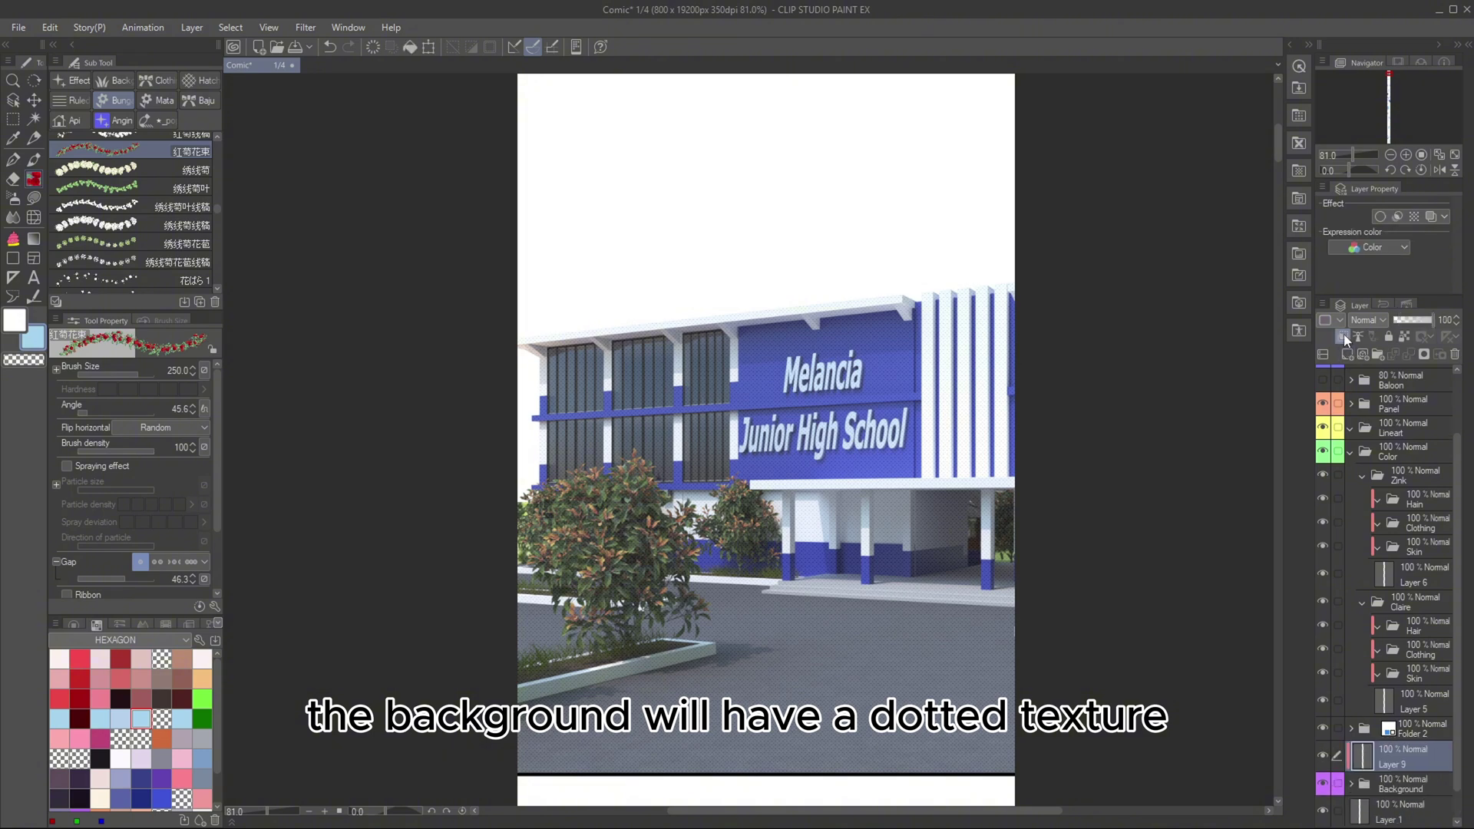
pyautogui.press('m')
pyautogui.scroll(-2, 1234, 320)
pyautogui.moveTo(837, 266); pyautogui.dragTo(755, 359)
pyautogui.moveTo(551, 84); pyautogui.dragTo(974, 776)
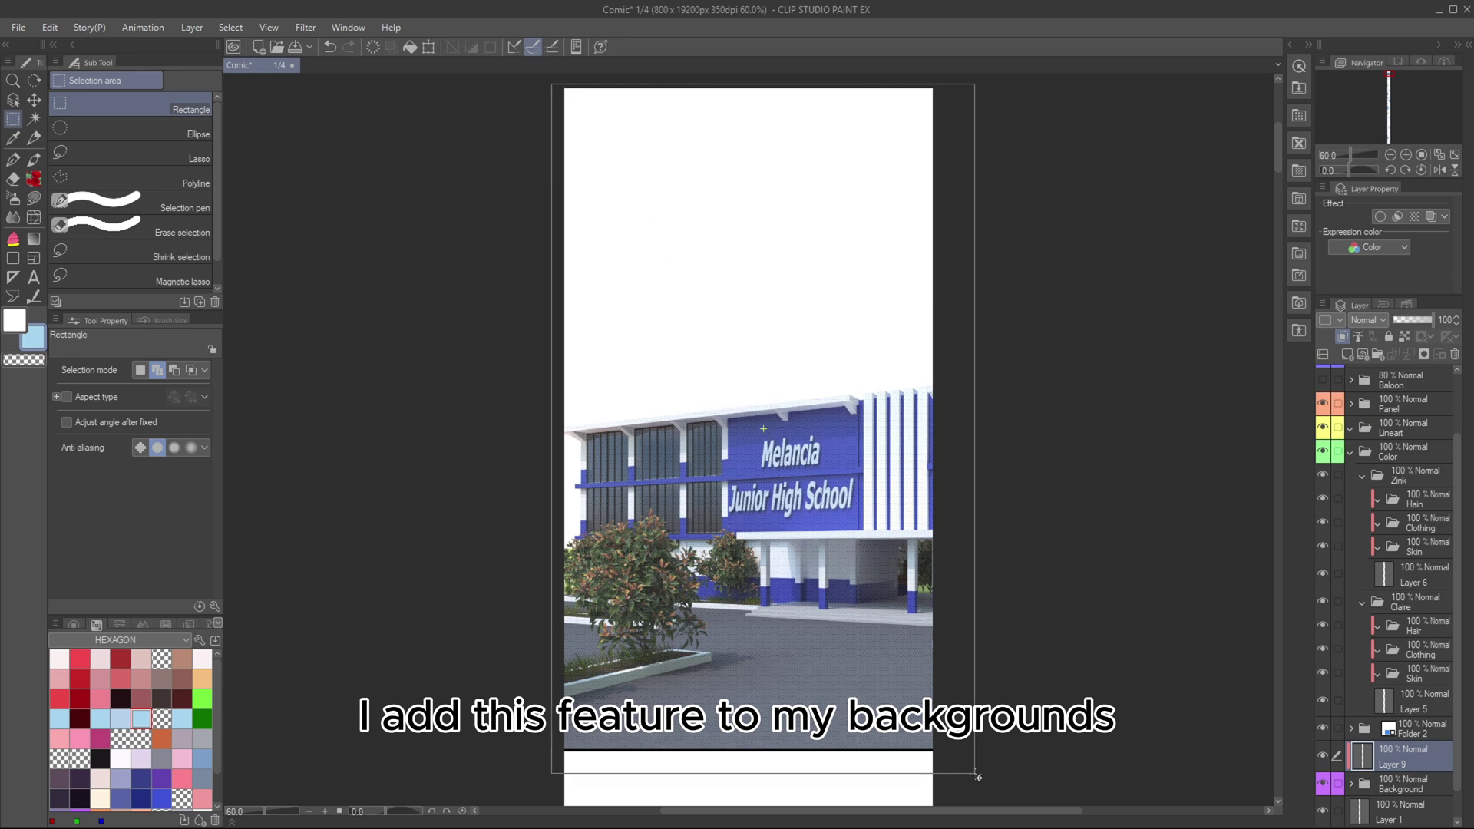
# Step: Try the HEXAGON gradient in Multiply mode down the selected school panel, and undo it
pyautogui.press('g')
pyautogui.moveTo(776, 131); pyautogui.dragTo(913, 795)
pyautogui.scroll(-2, 942, 598)
pyautogui.hotkey('ctrl', 'z')
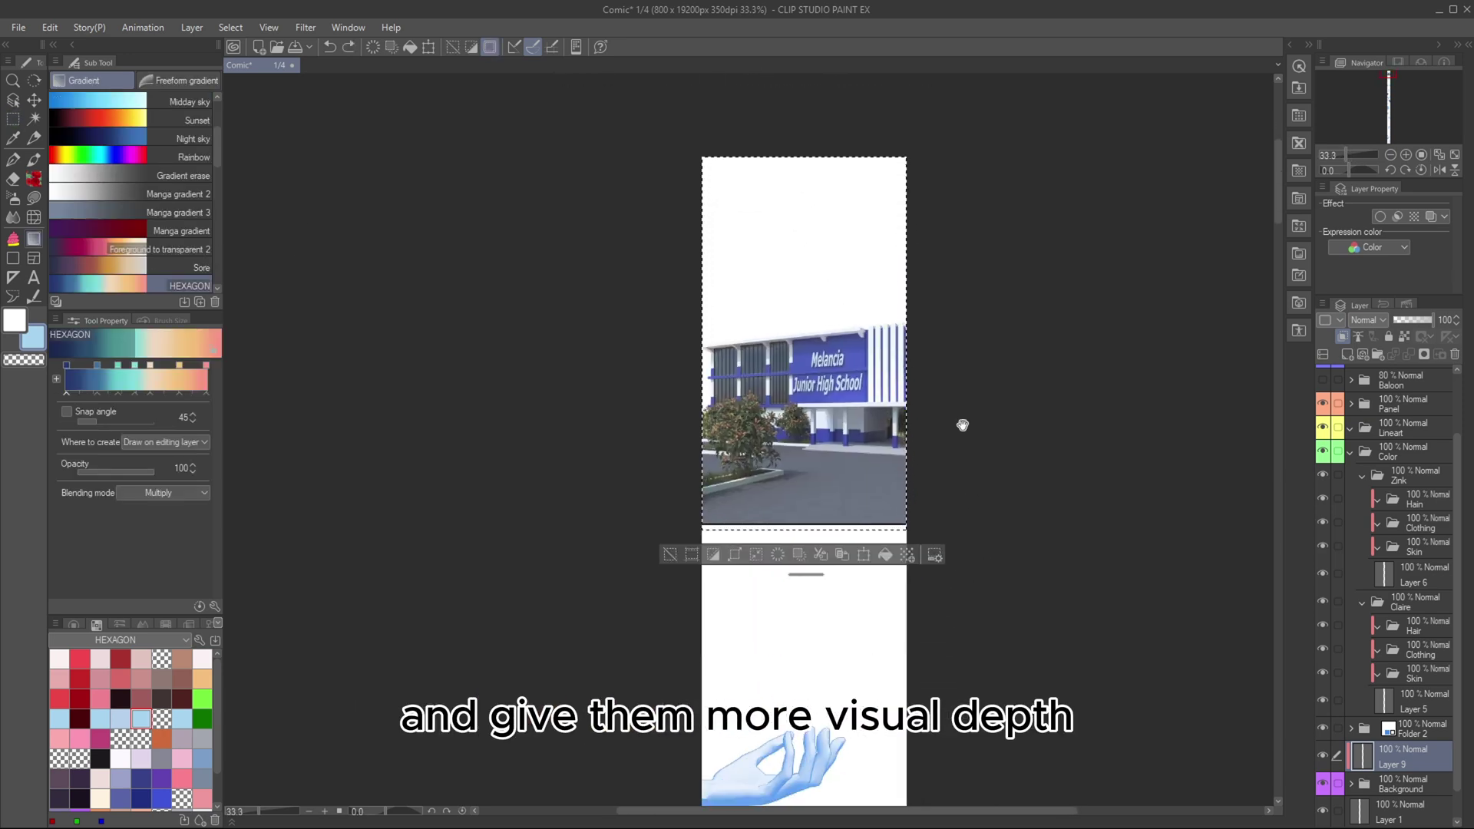